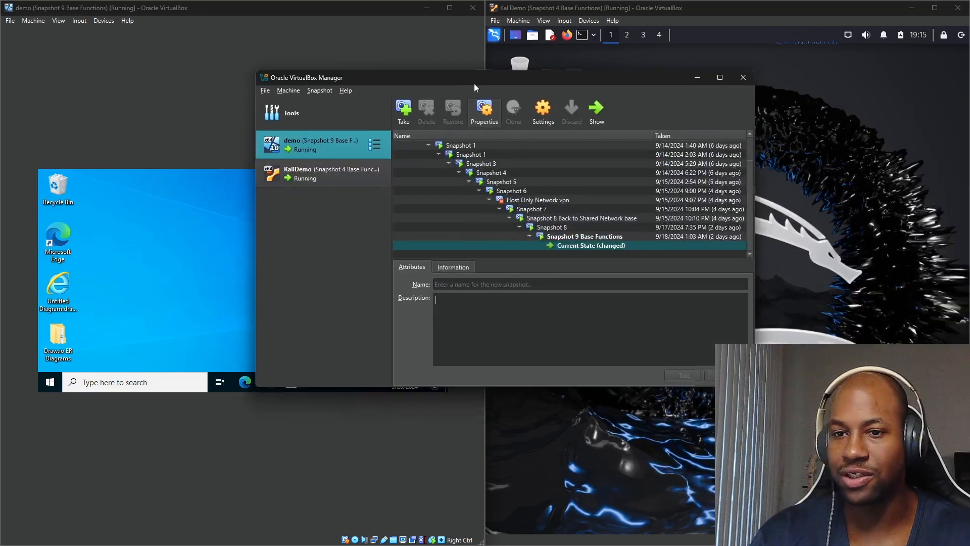
Step: Move the VirtualBox Manager window aside so both the Windows and Kali VM windows are visible
left_click_drag(474, 83, 403, 84)
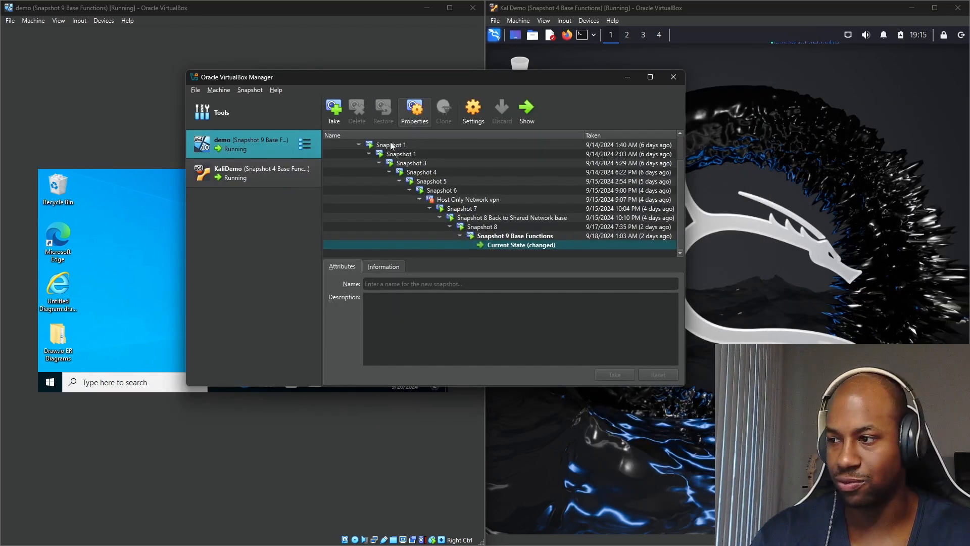
mouse_move(289, 108)
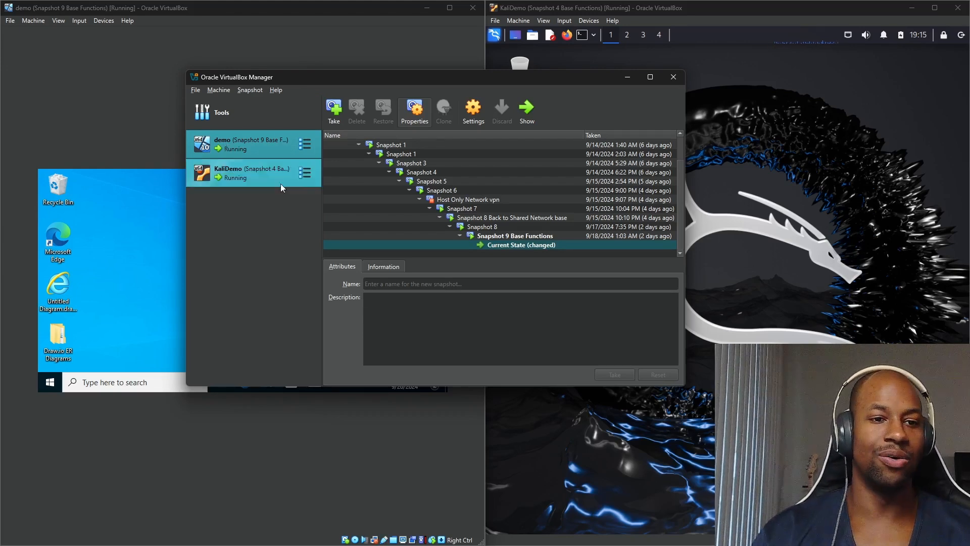
left_click_drag(385, 86, 522, 132)
left_click(759, 7)
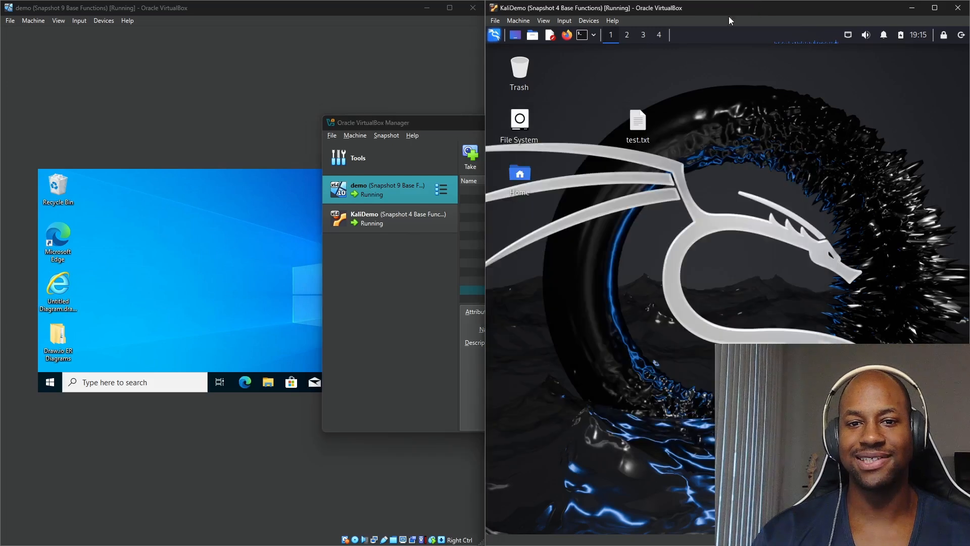
left_click_drag(439, 125, 403, 112)
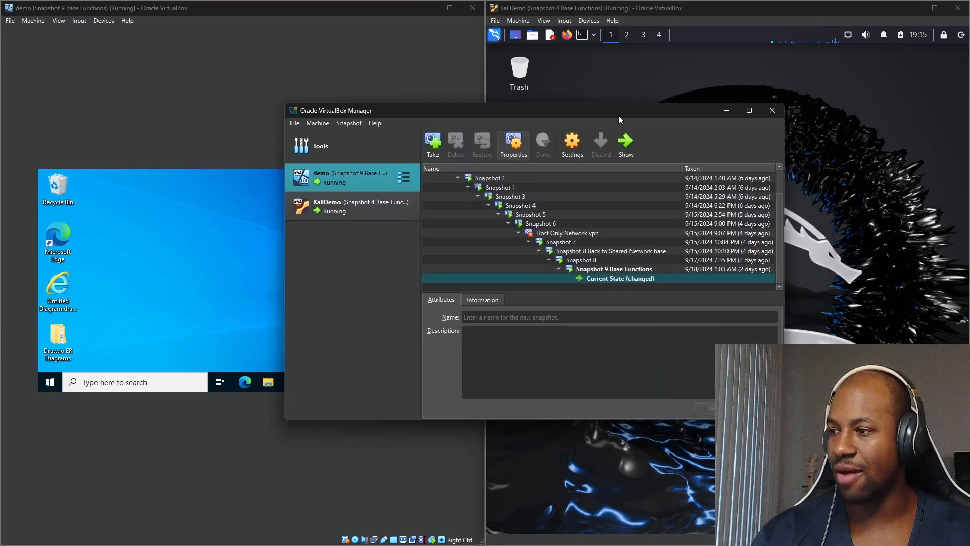
left_click_drag(580, 110, 969, 88)
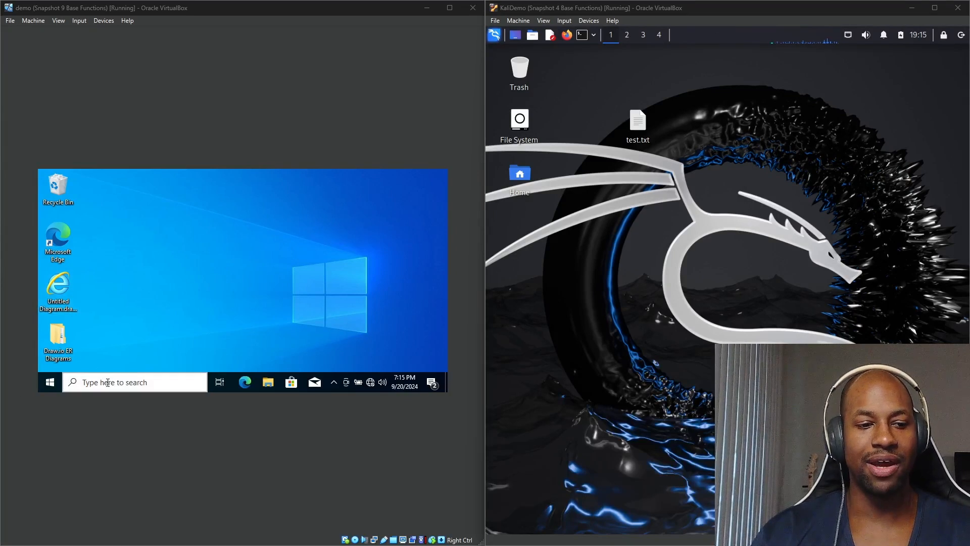
Step: Launch Command Prompt on the Windows VM and run ipconfig
left_click(108, 383)
type("cmd")
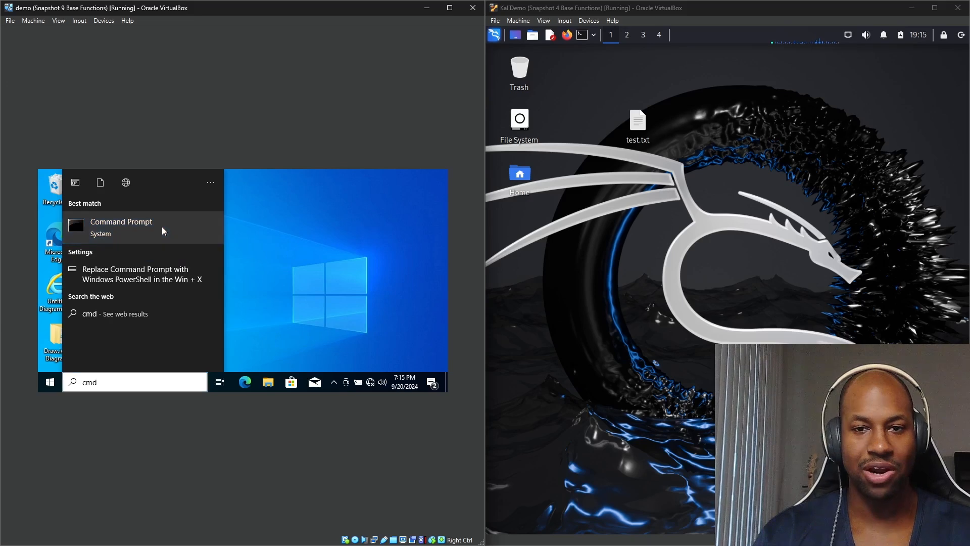
key("Return")
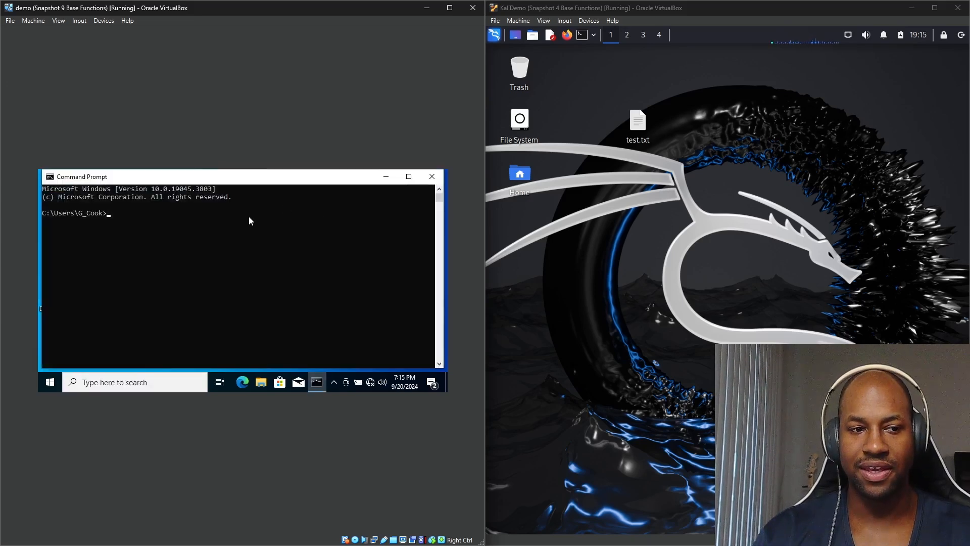
type("ipconfig")
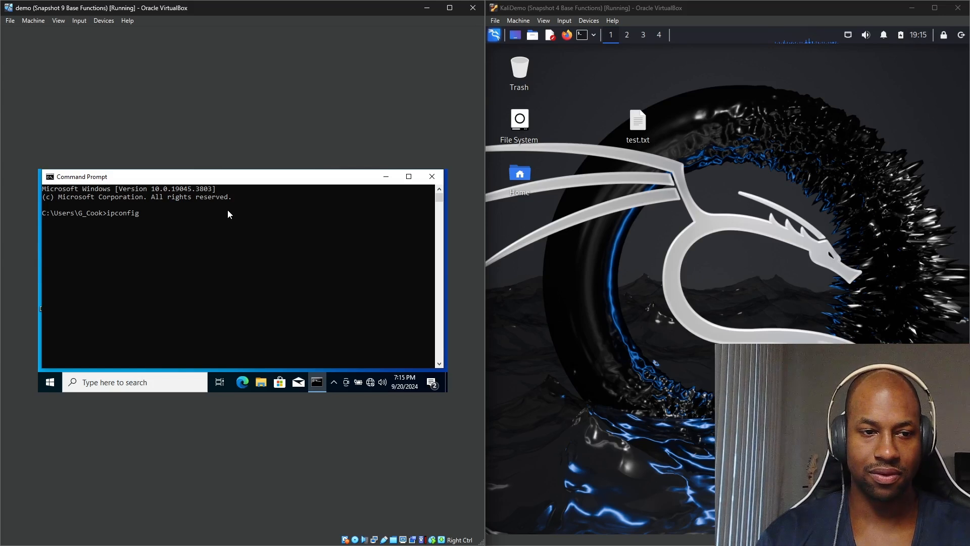
key("Return")
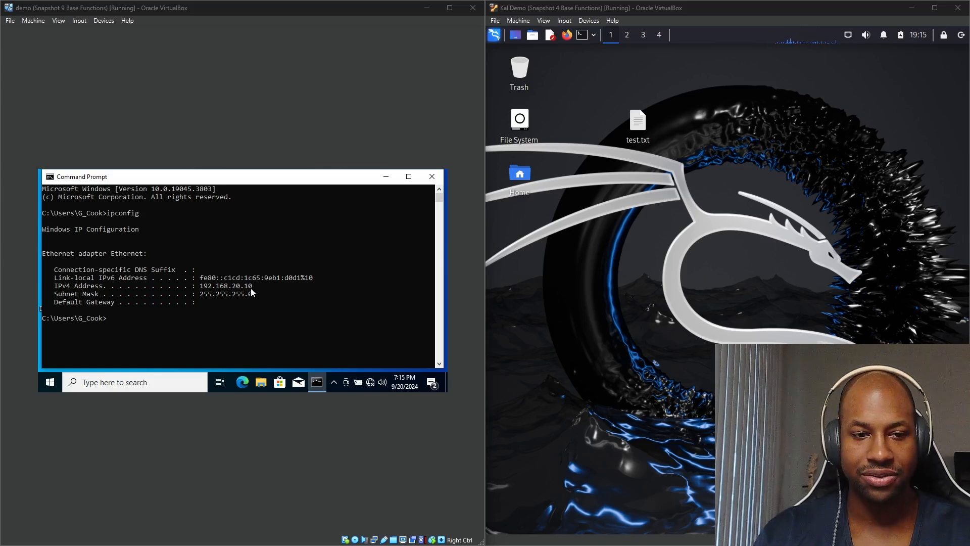
Step: Select the Windows IPv4 address 192.168.20.10 and open a terminal from the Kali desktop
left_click_drag(255, 286, 202, 289)
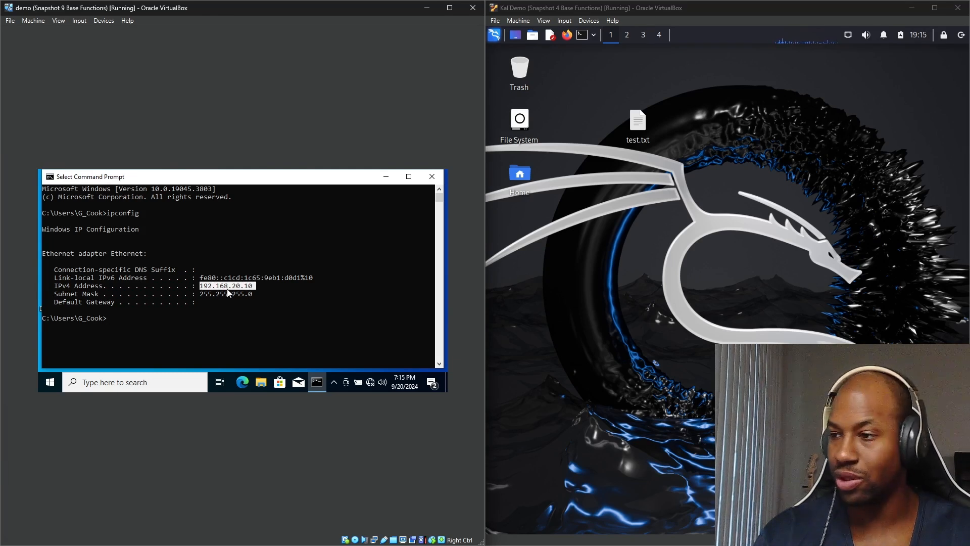
right_click(637, 193)
left_click(583, 39)
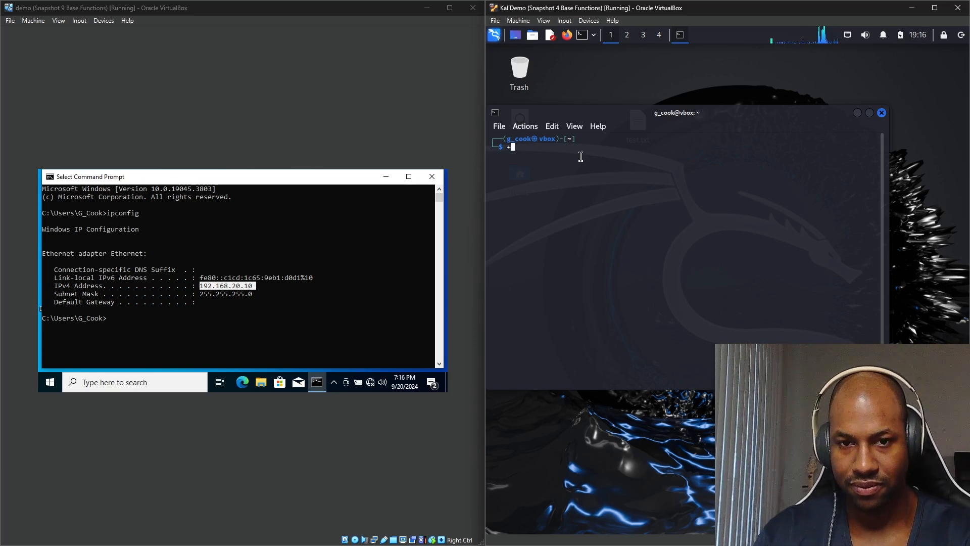
Step: Enter a ping command with the pasted Windows address, then erase it from the Kali terminal
type("ping")
type("192.168.20.10")
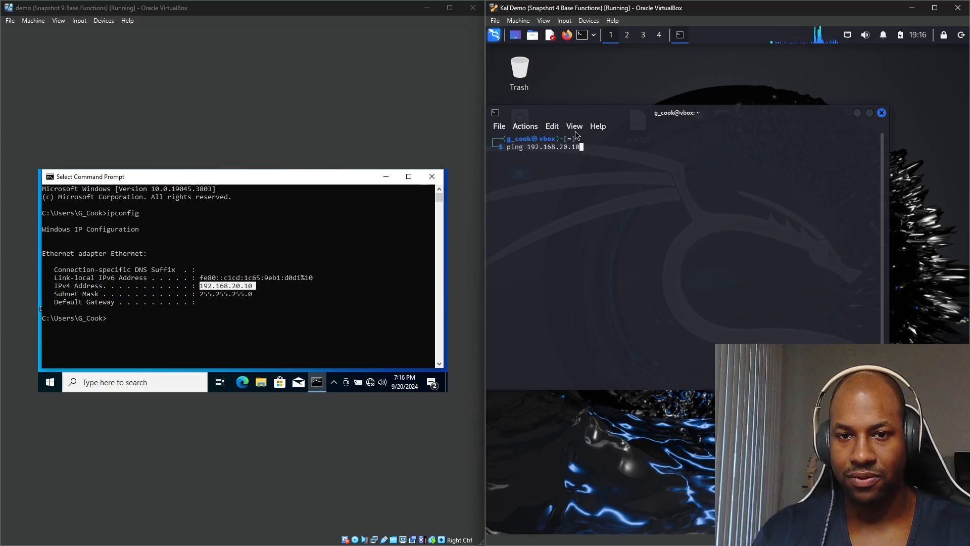
left_click(551, 126)
left_click(550, 126)
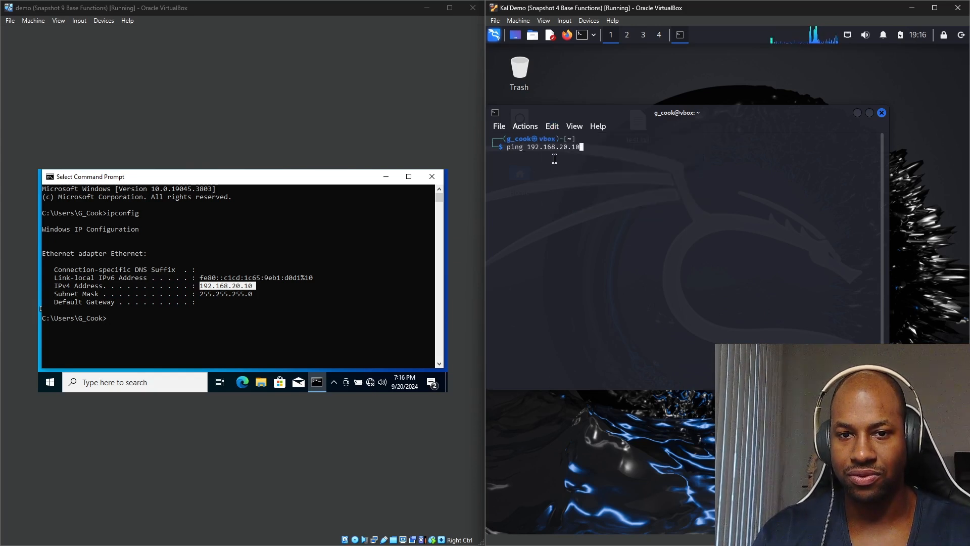
triple_click(583, 152)
key("BackSpace")
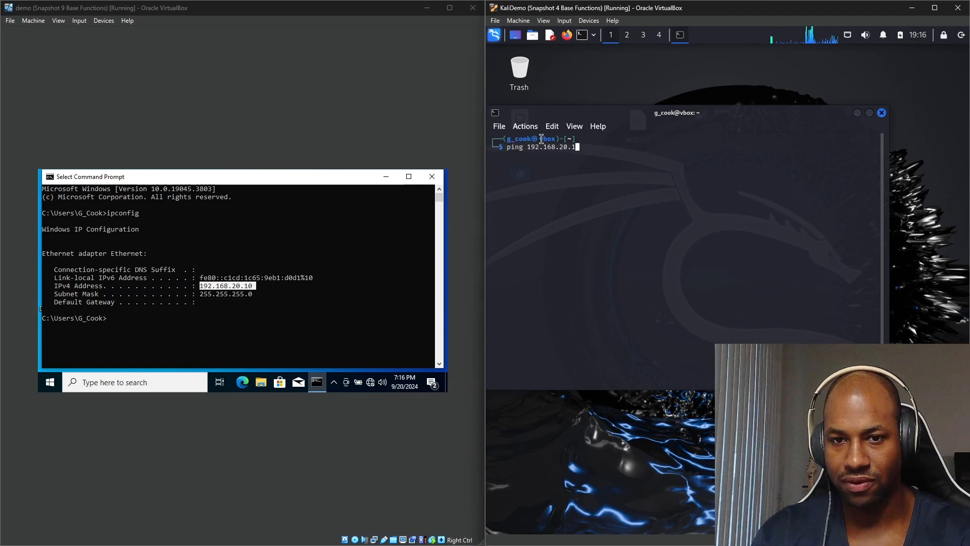
key("BackSpace")
key("BackSpace")
key("BackSpace")
key("BackSpace")
key("BackSpace")
key("BackSpace")
key("BackSpace")
key("BackSpace")
key("BackSpace")
key("BackSpace")
key("BackSpace")
key("BackSpace")
key("BackSpace")
key("BackSpace")
key("BackSpace")
key("BackSpace")
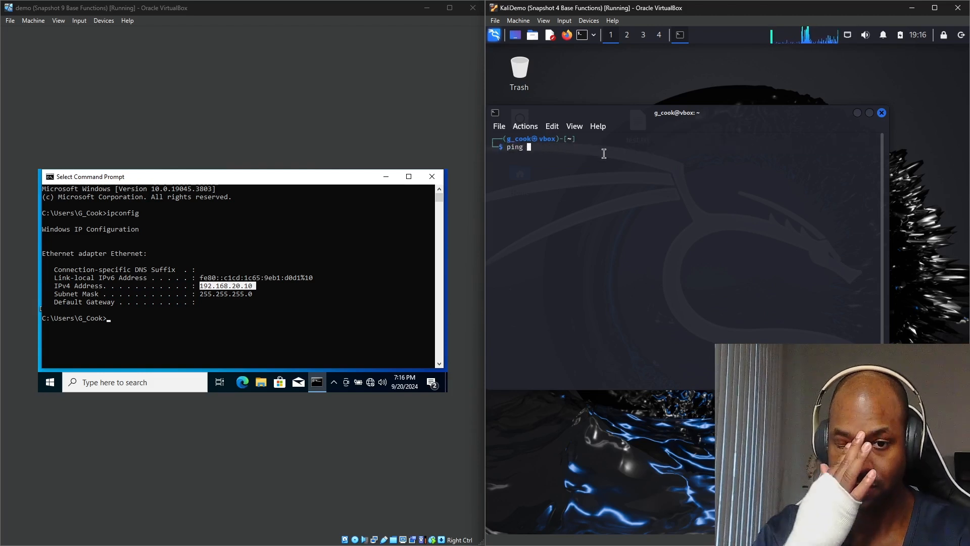
Step: Enlarge the Kali terminal text with Ctrl++ and run 'ip show addr'
left_click(552, 127)
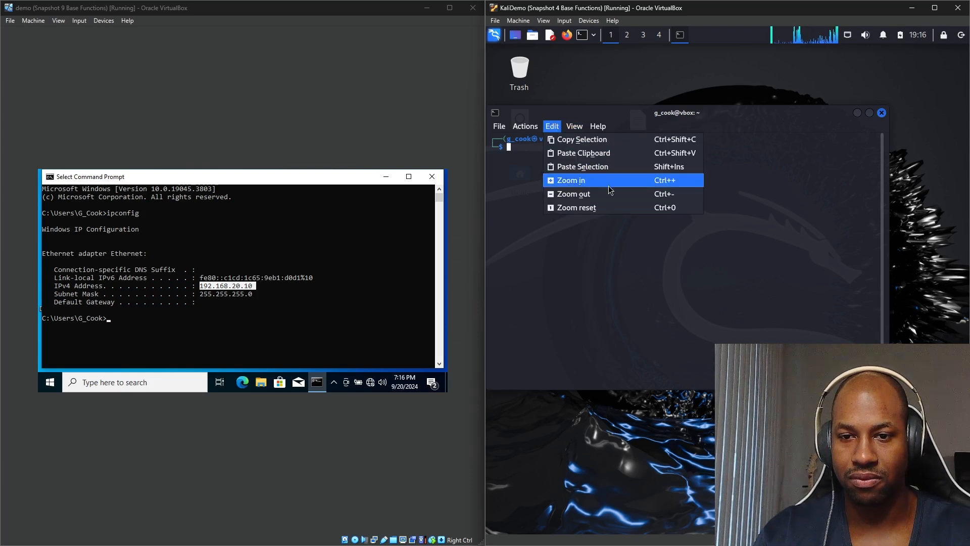
left_click(653, 259)
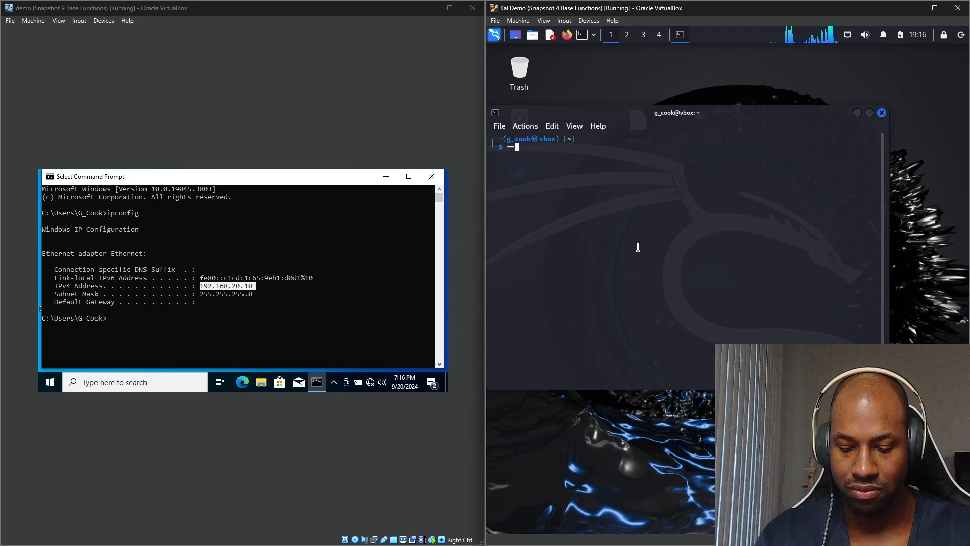
key("ctrl+plus")
key("ctrl+plus")
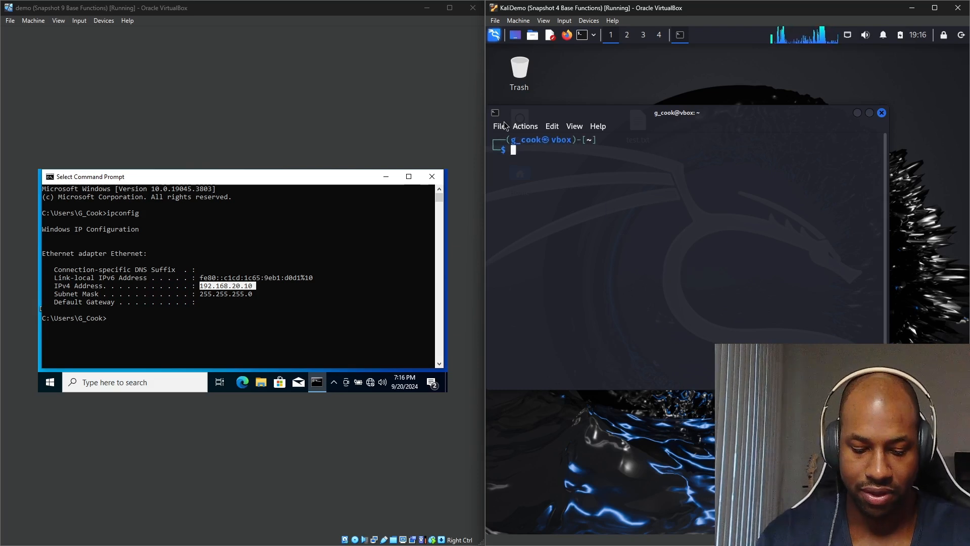
type("ip show addr")
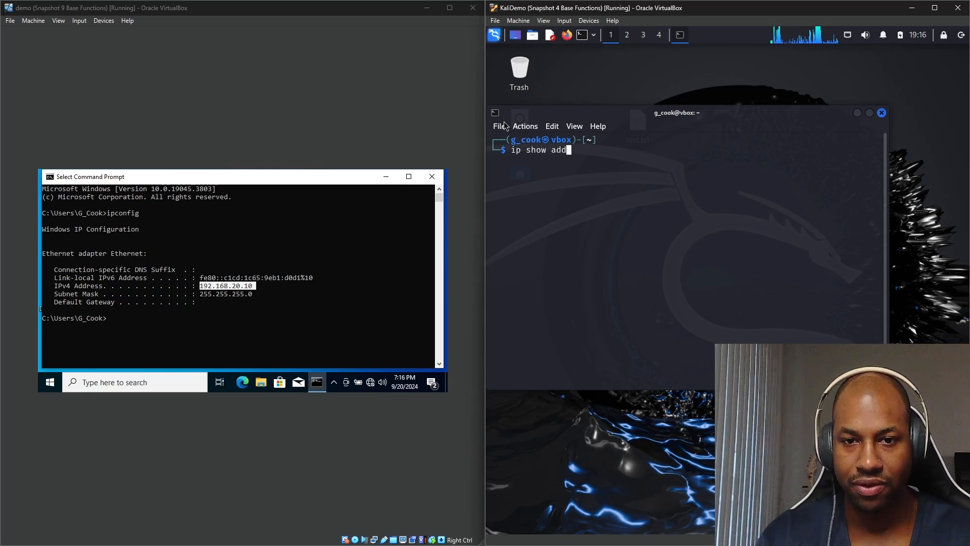
key("Return")
Step: Run ifconfig, highlight eth0's address 192.168.20.11, and check Kali's network connection menu
type("ifconfig")
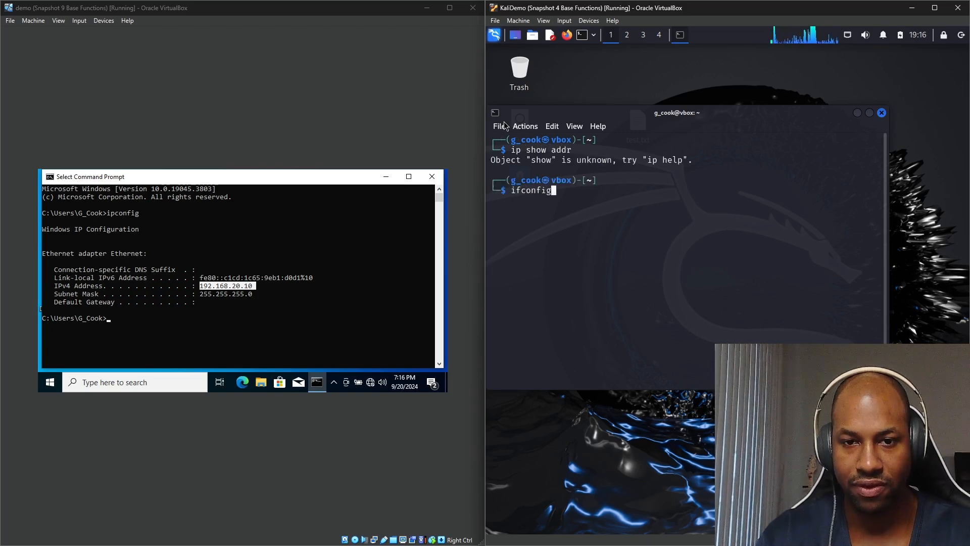
key("Return")
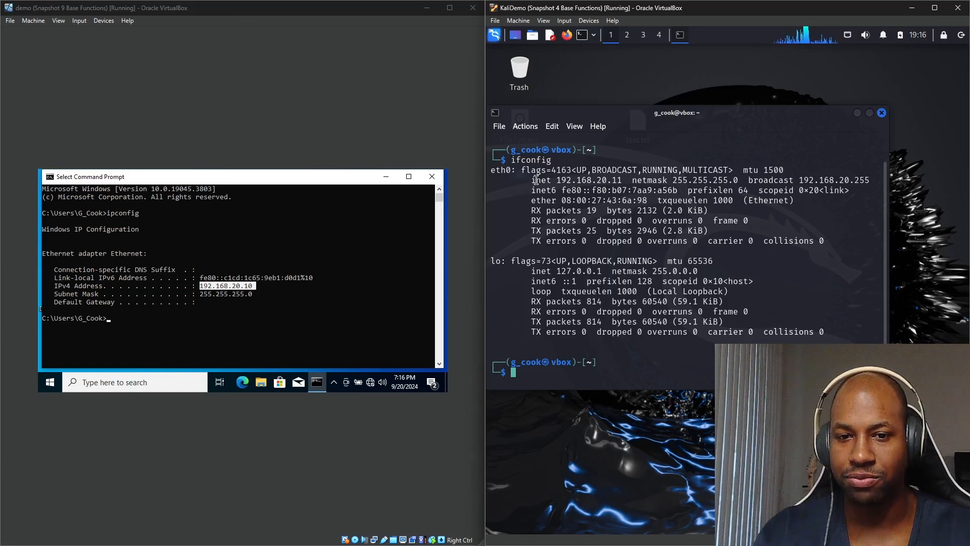
left_click_drag(556, 180, 626, 184)
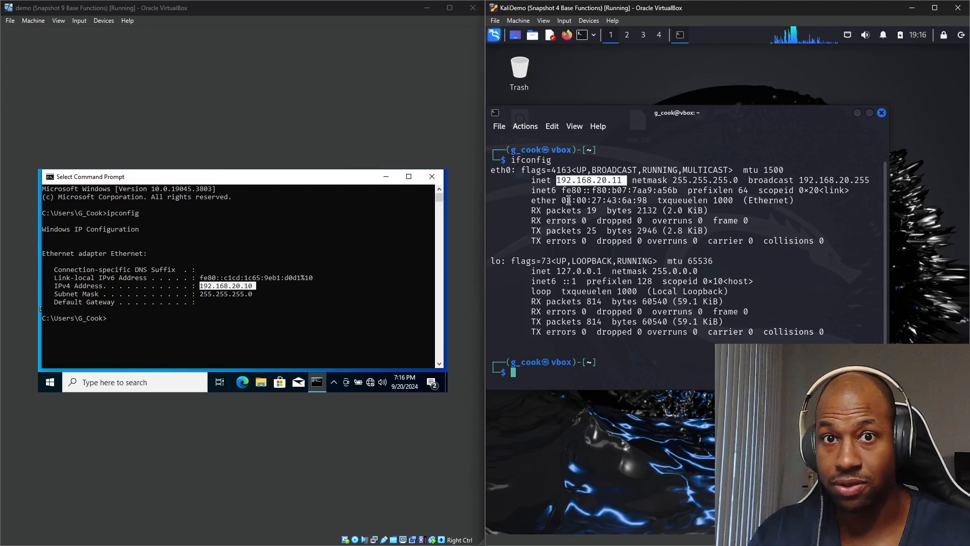
left_click(851, 39)
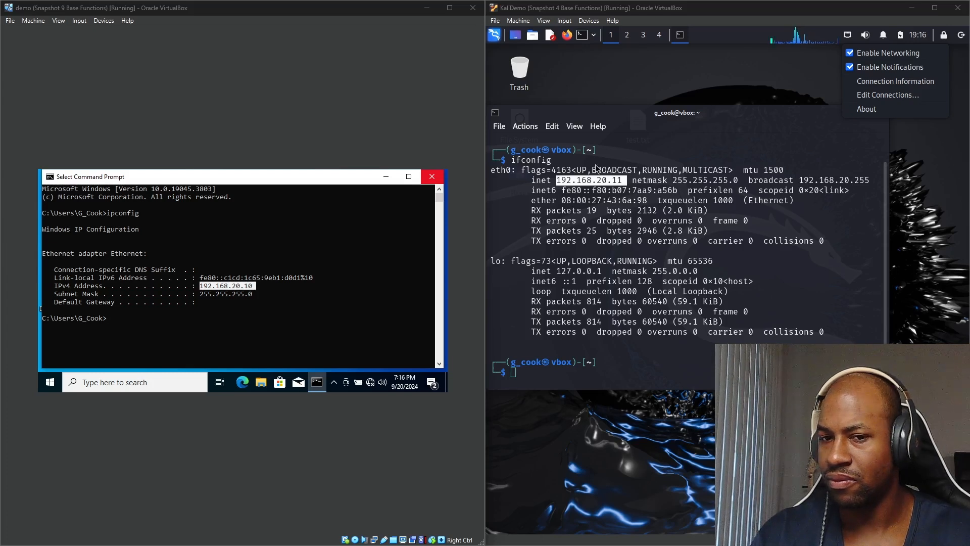
left_click(612, 182)
left_click(612, 182)
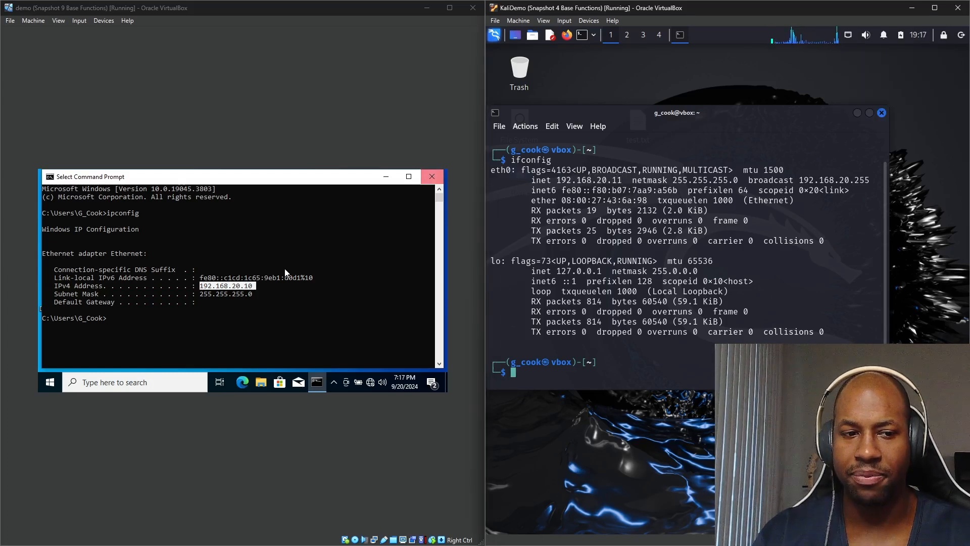
Step: Ping 192.168.20.11 from Windows, confirm 4 replies with 0% loss, and close the console
left_click(254, 277)
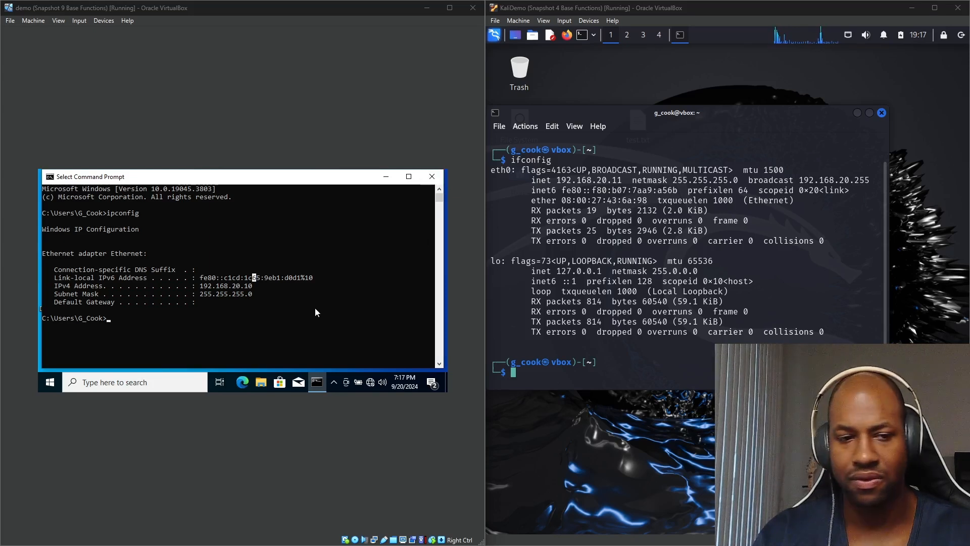
type("ping ")
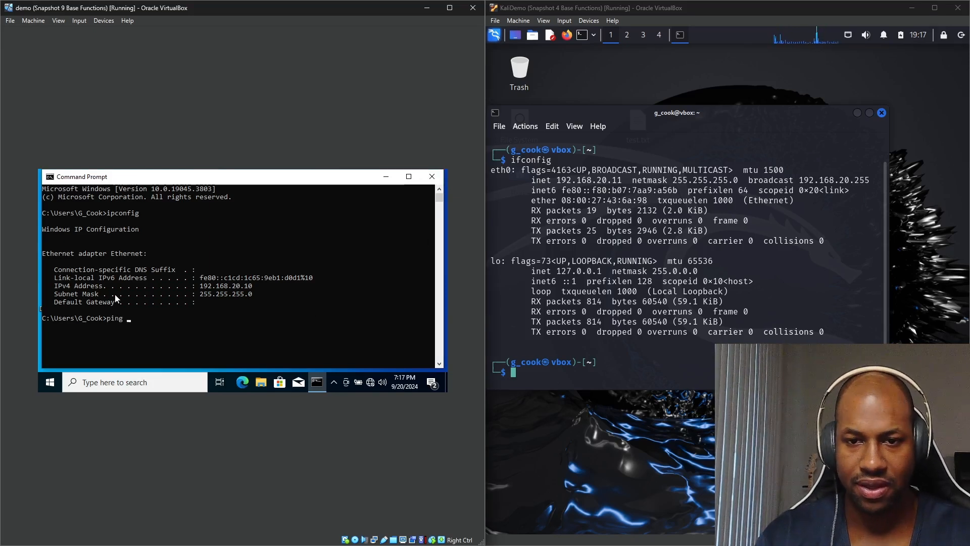
type("192")
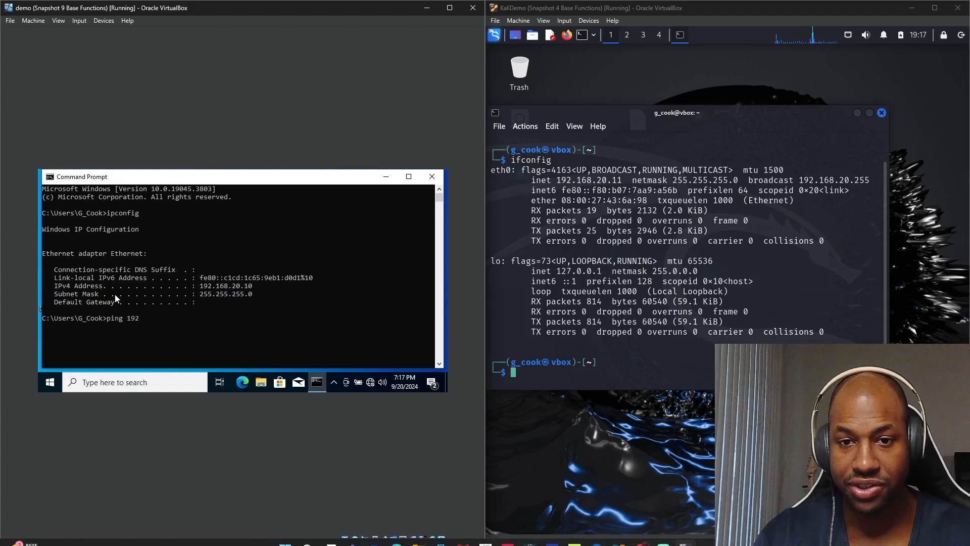
type(".168")
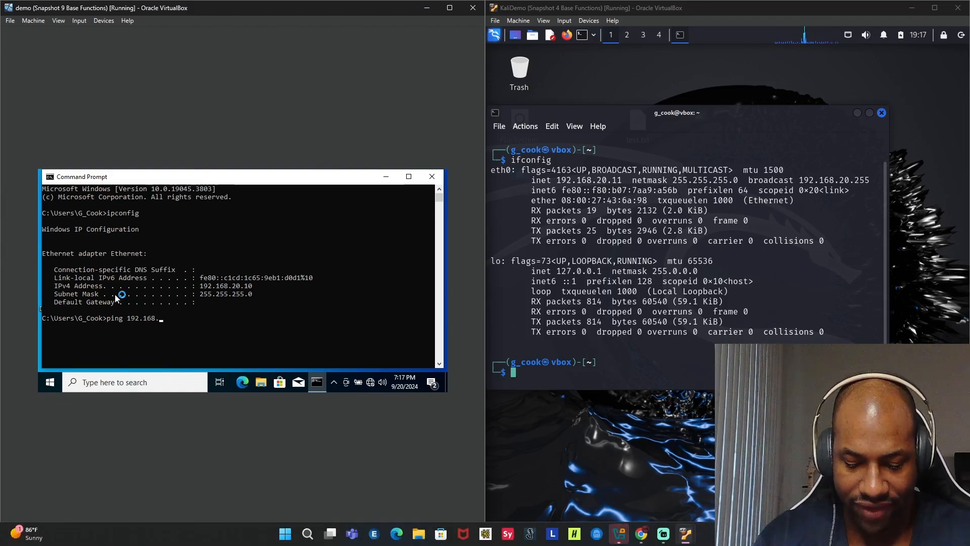
type(".20.11")
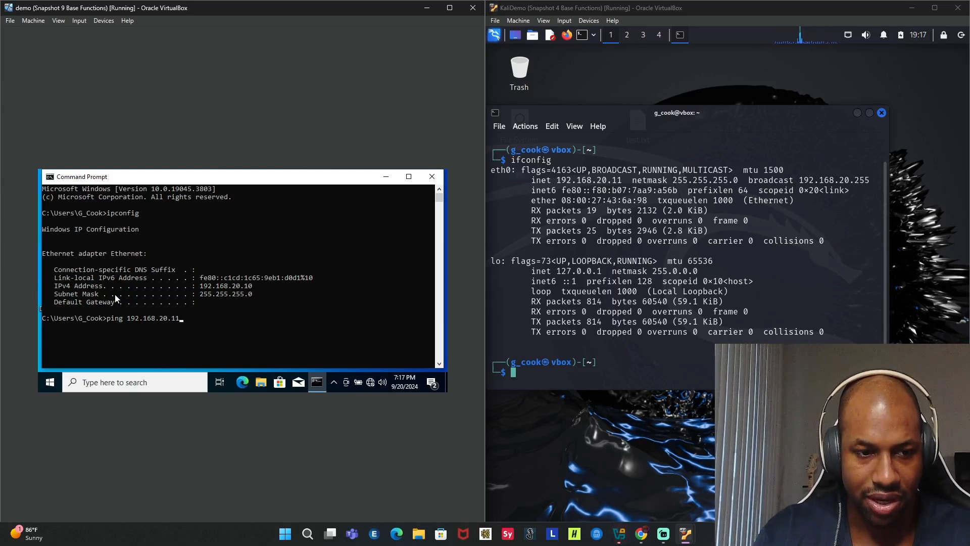
key("Return")
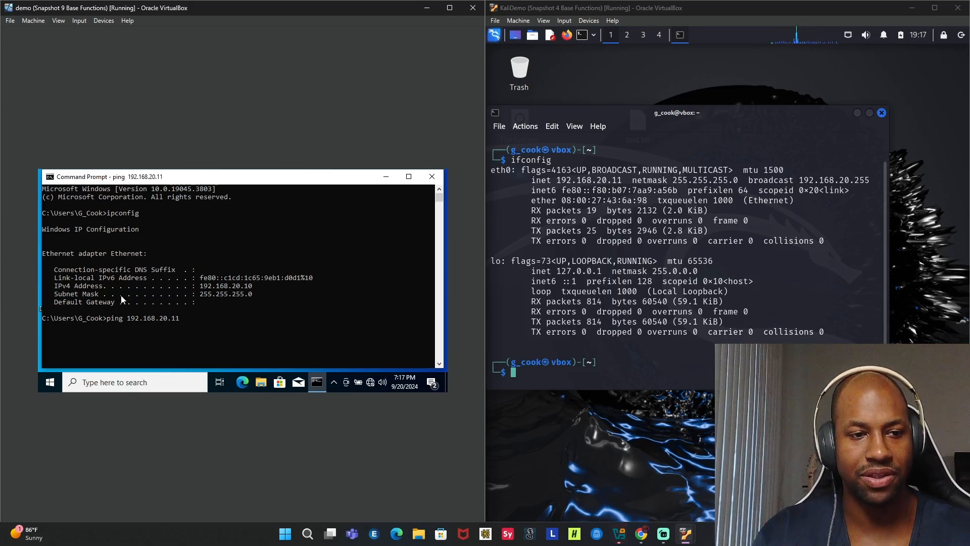
scroll(141, 327, "down", 2)
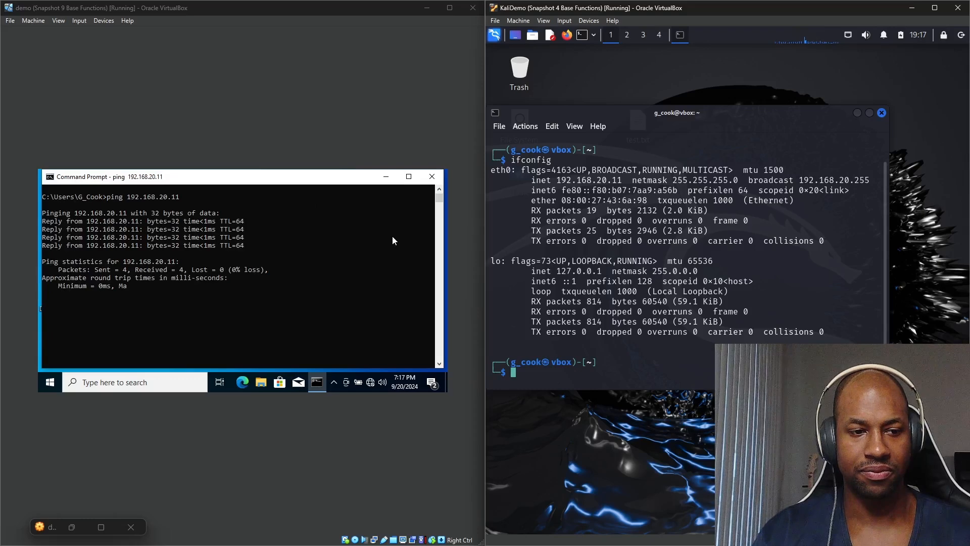
left_click(433, 178)
left_click(432, 178)
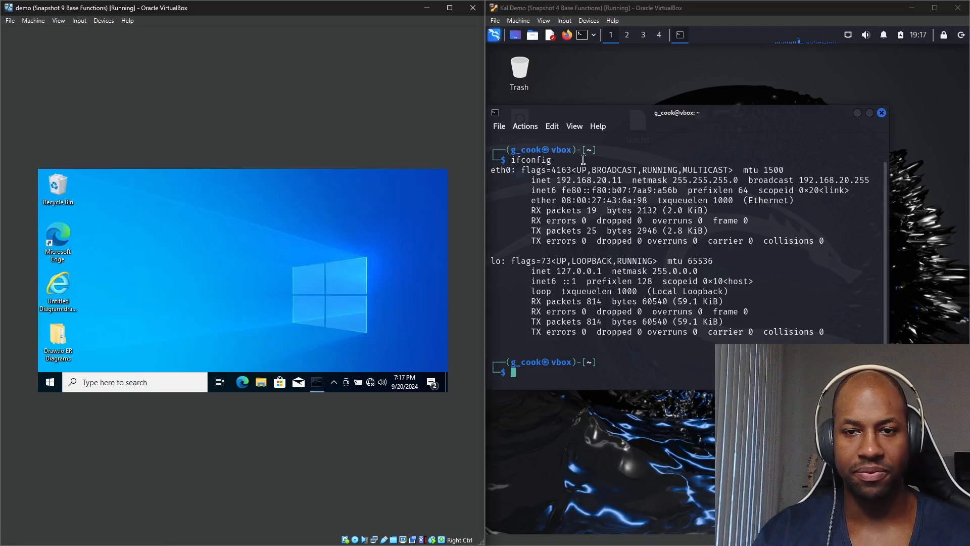
Step: Close the Kali terminal and open the Windows VM's network options
left_click(881, 114)
left_click(882, 114)
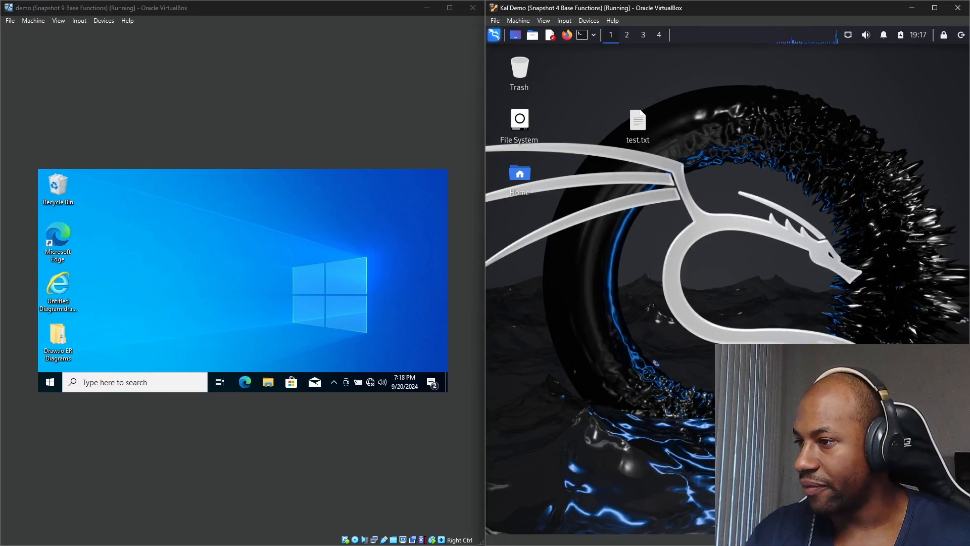
mouse_move(969, 99)
left_mouse_down()
mouse_move(579, 95)
mouse_move(969, 96)
left_mouse_up()
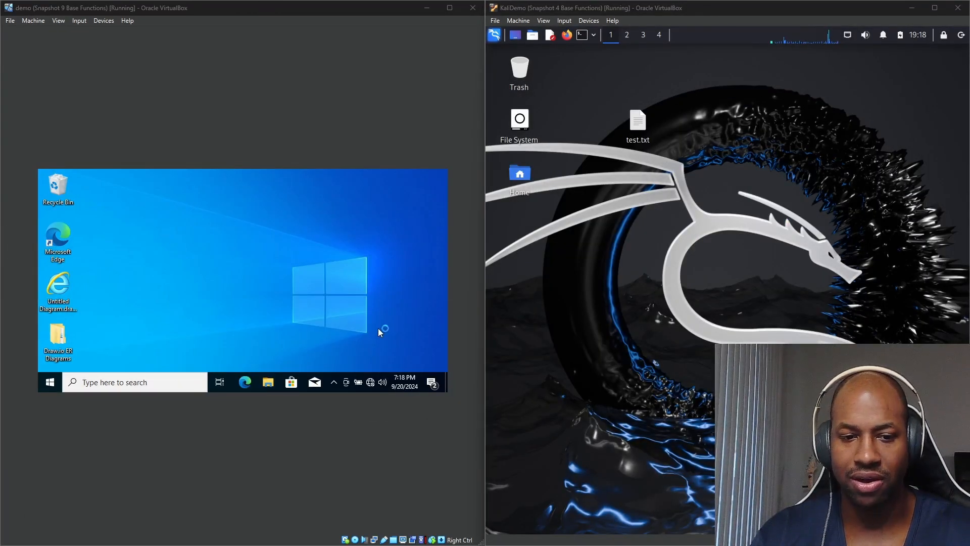
right_click(371, 381)
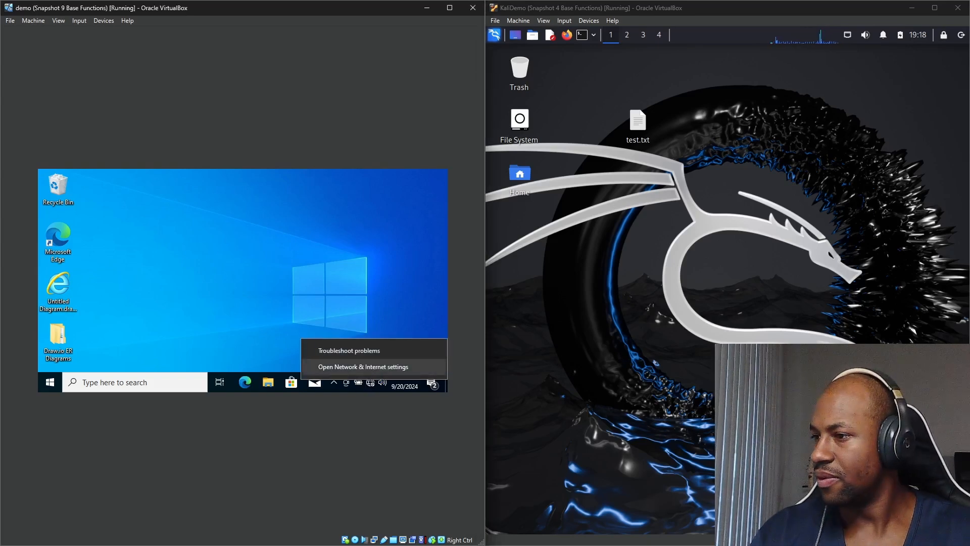
Step: Bring VirtualBox Manager forward, open the host-only networks list, and select Adapter #2
left_click_drag(969, 104, 584, 91)
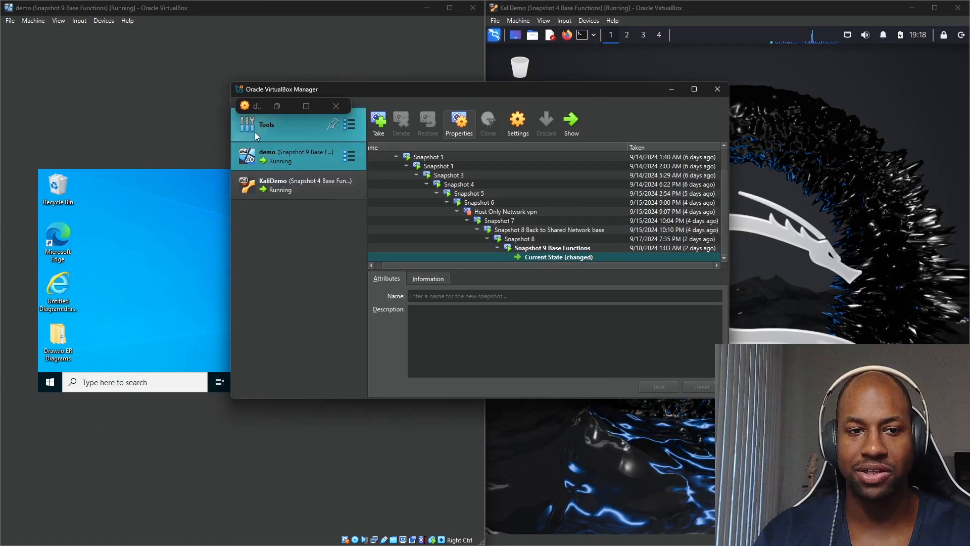
left_click(266, 125)
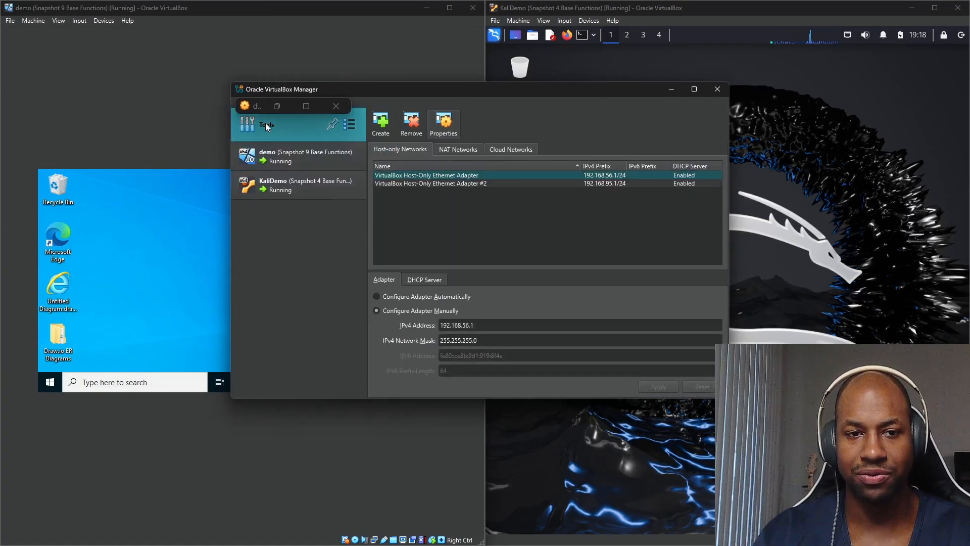
left_click(336, 106)
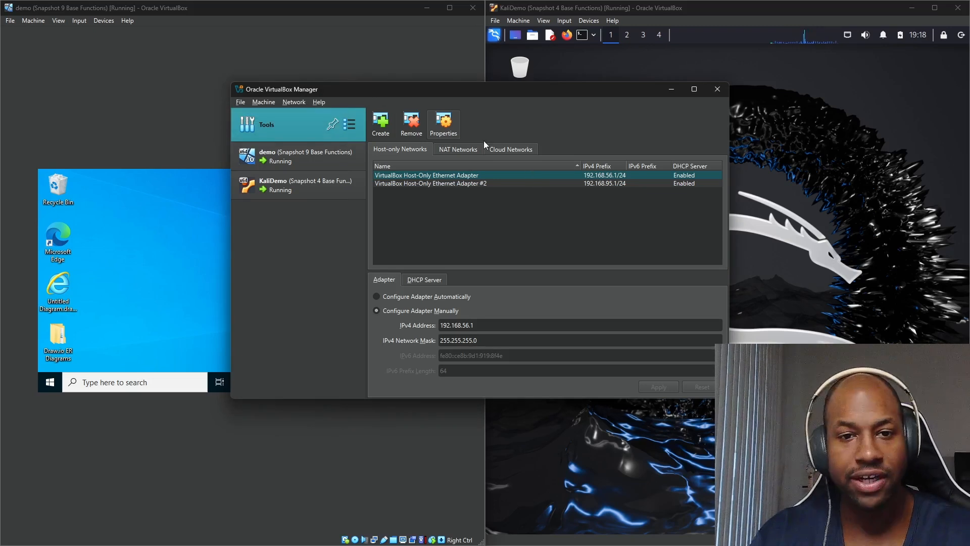
left_click_drag(514, 90, 463, 89)
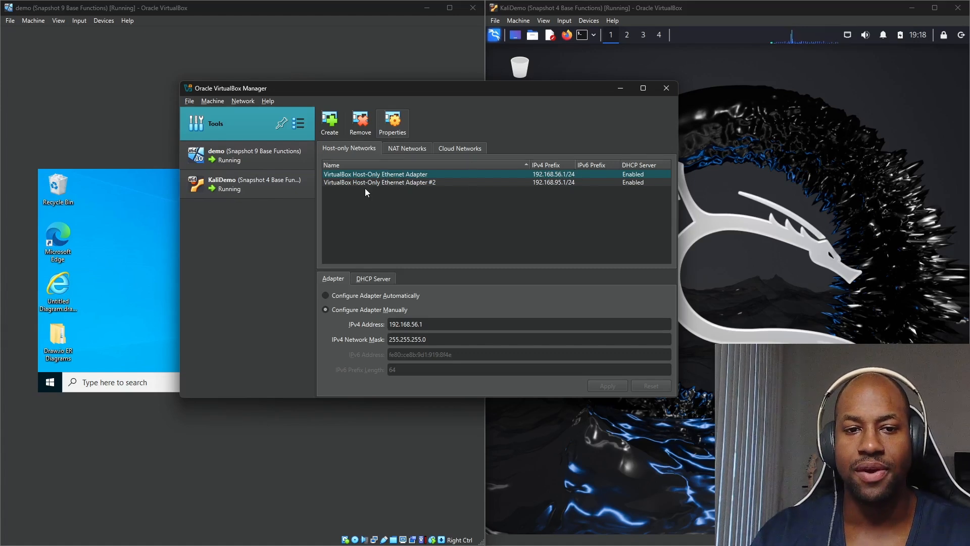
left_click(401, 182)
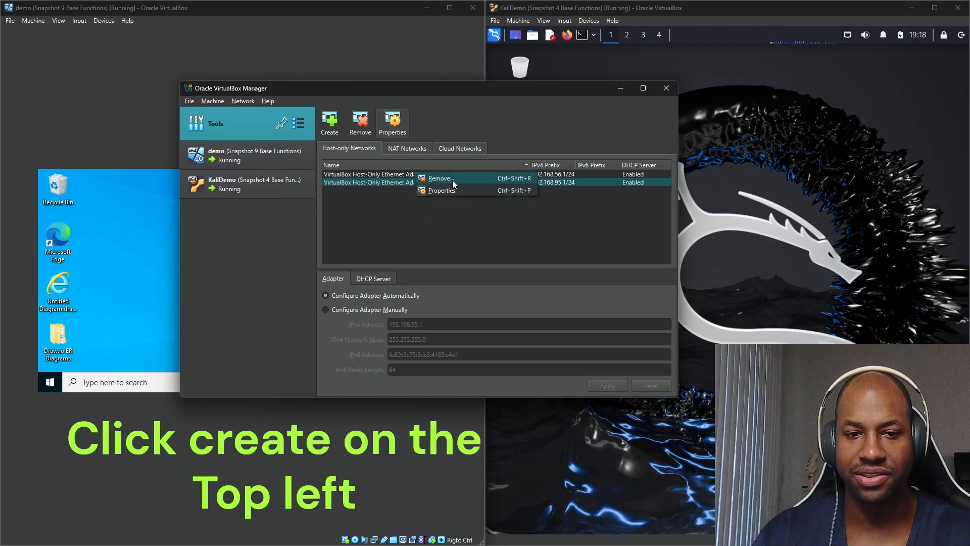
Step: Cancel removing Adapter #2, then create Host-Only Ethernet Adapter #3 at 192.168.32.1/24 and select it
left_click(452, 178)
left_click(407, 300)
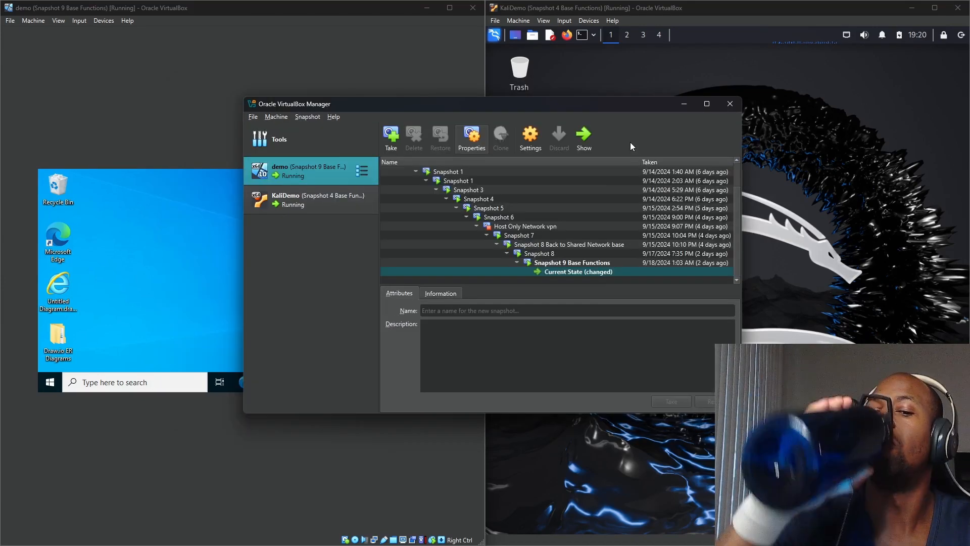
left_click(313, 143)
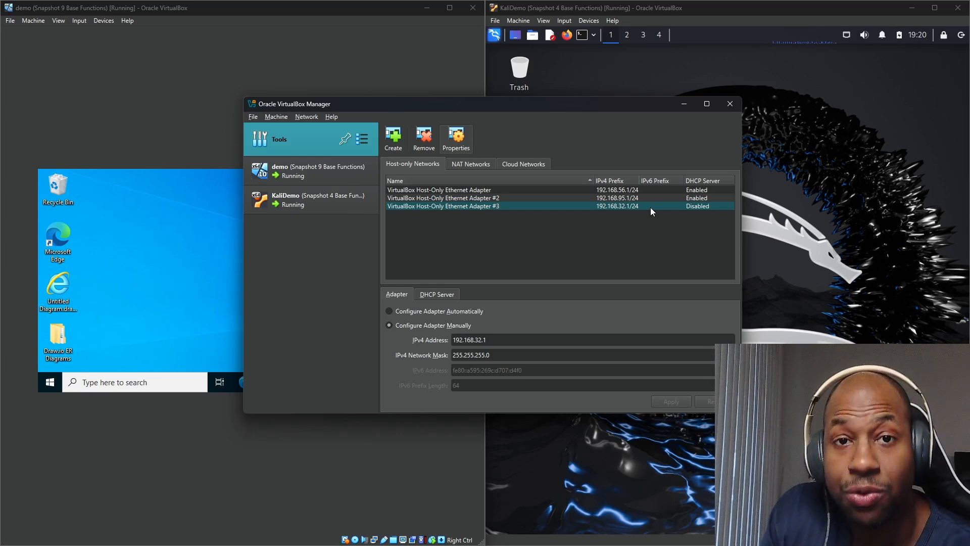
left_click(486, 198)
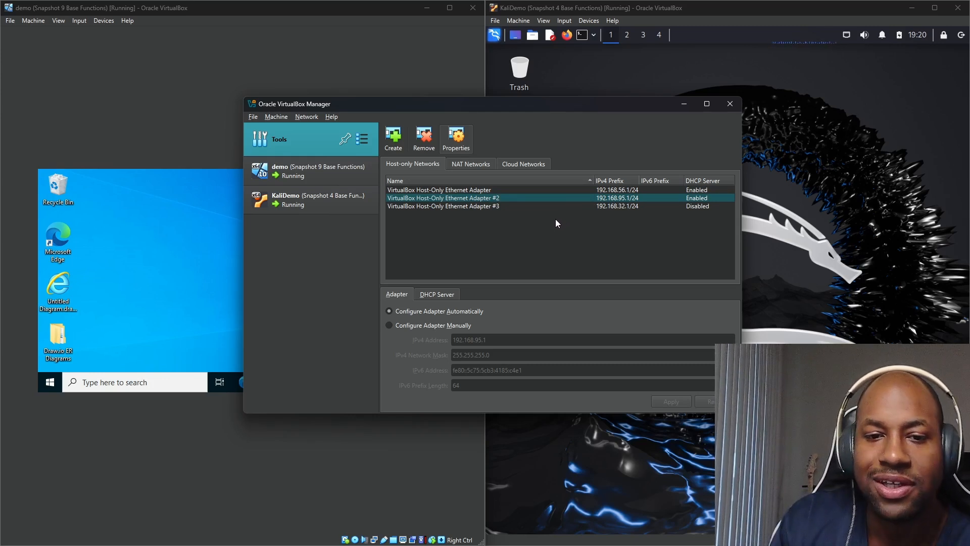
left_click(507, 206)
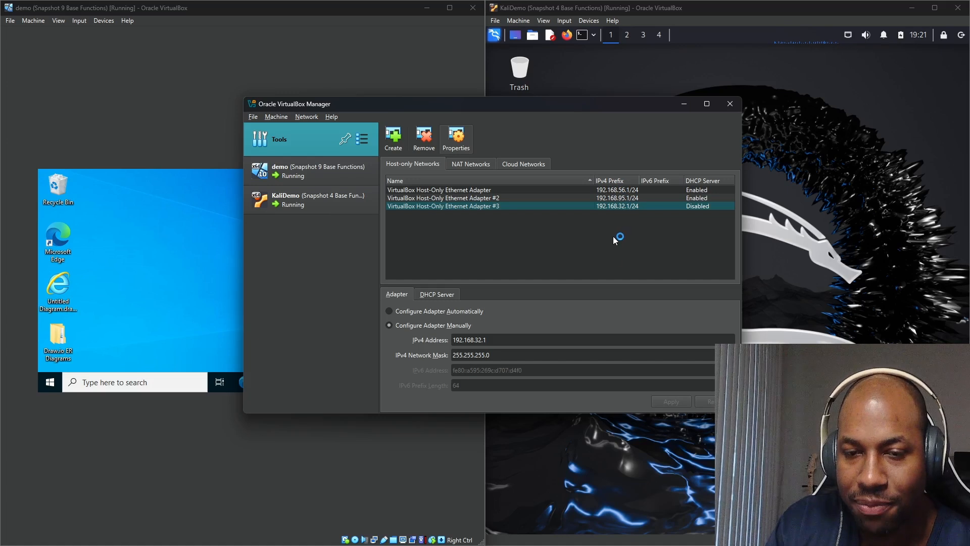
Step: Enable Adapter #3's DHCP server and set its range to 192.168.100.3–192.168.100.254
left_click(433, 296)
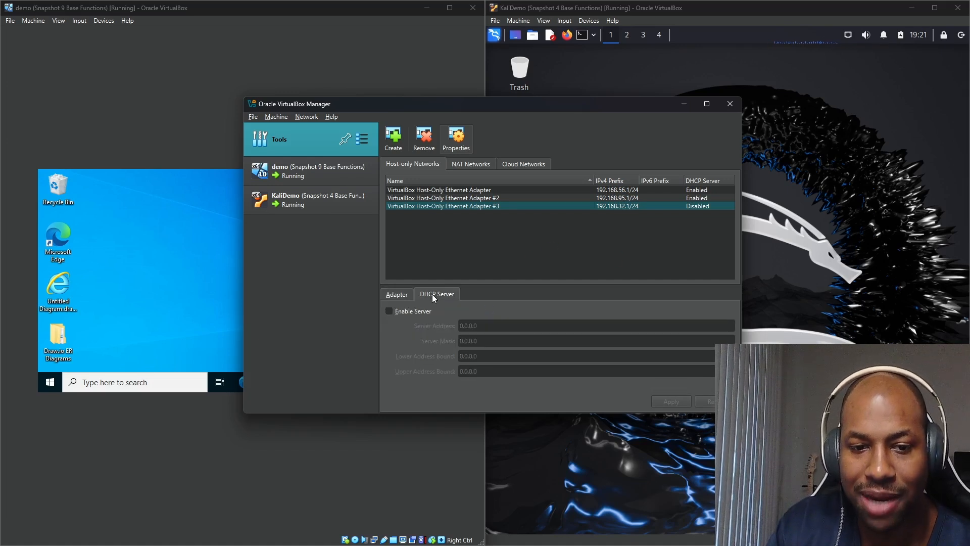
left_click(403, 311)
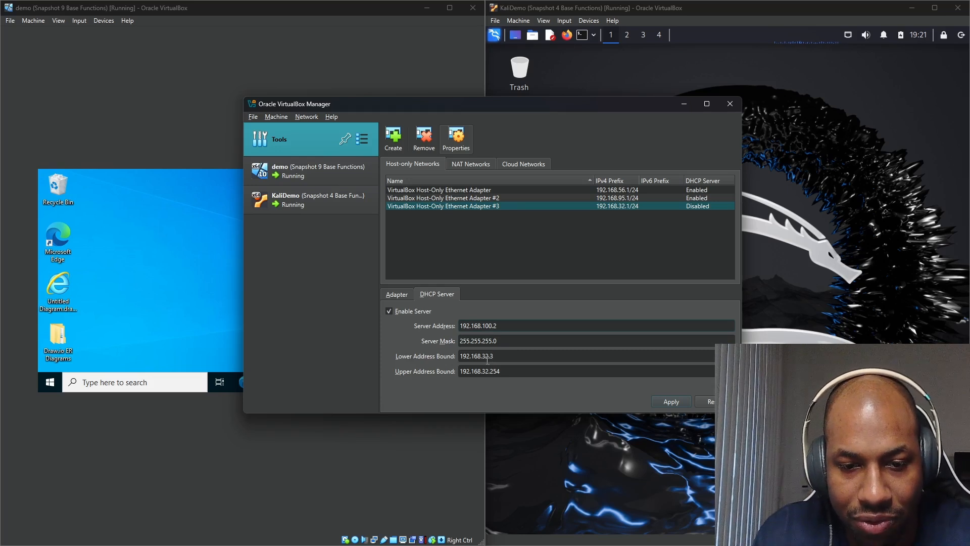
key("BackSpace")
key("BackSpace")
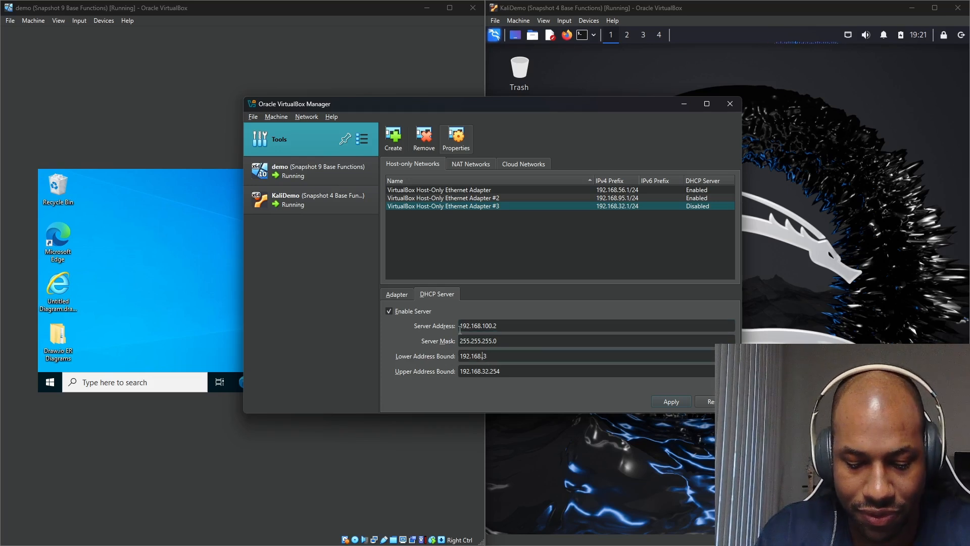
type("100.")
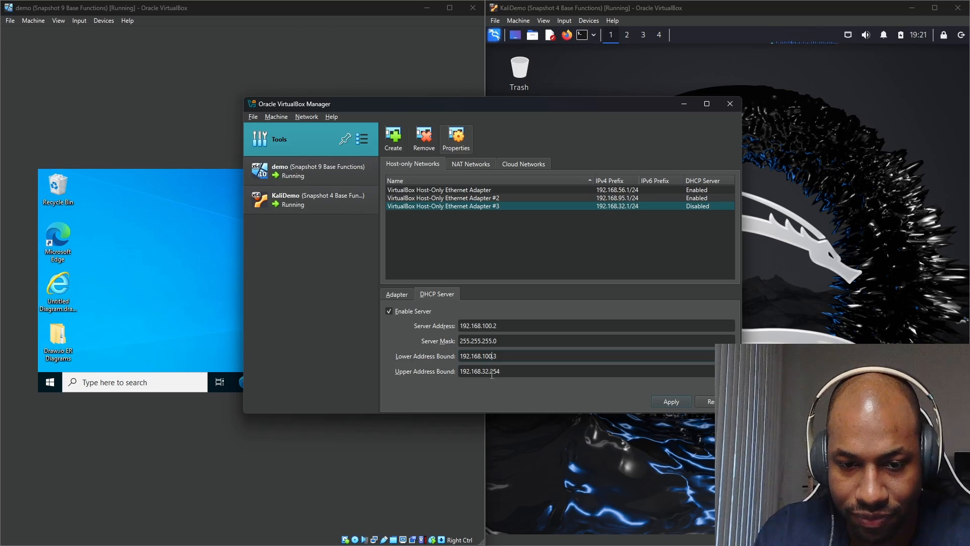
left_click(489, 374)
key("BackSpace")
key("BackSpace")
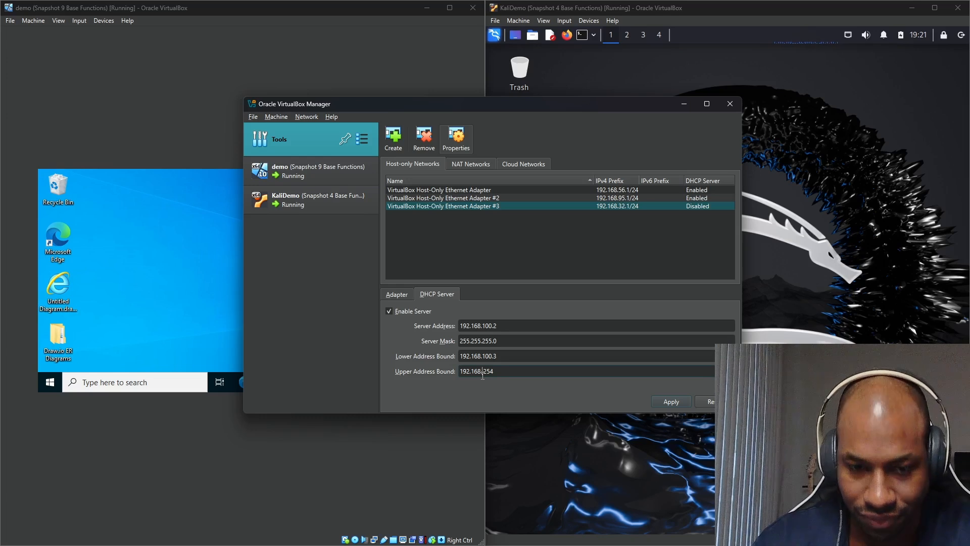
type("100")
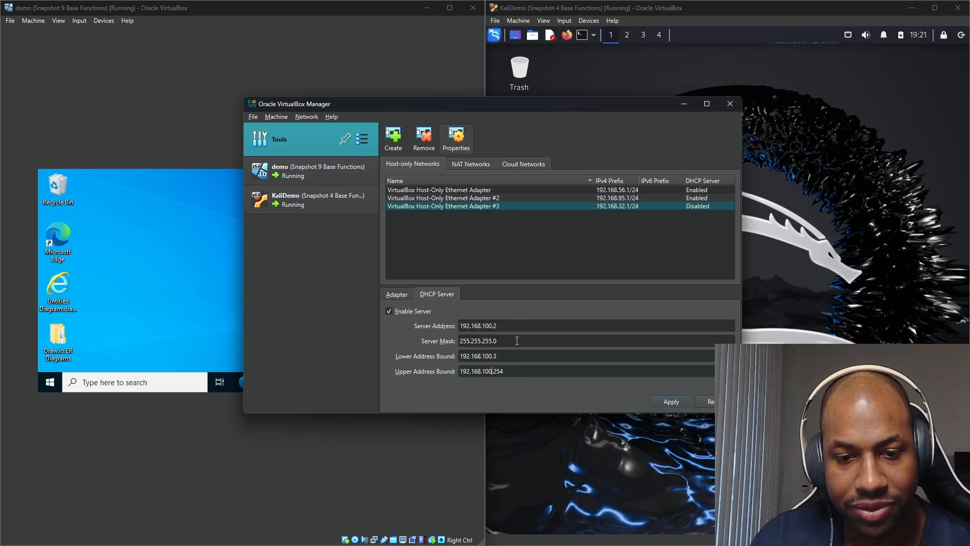
Step: Apply the DHCP server, then set Adapter #3 to configure automatically and apply
left_click(669, 402)
left_click(386, 293)
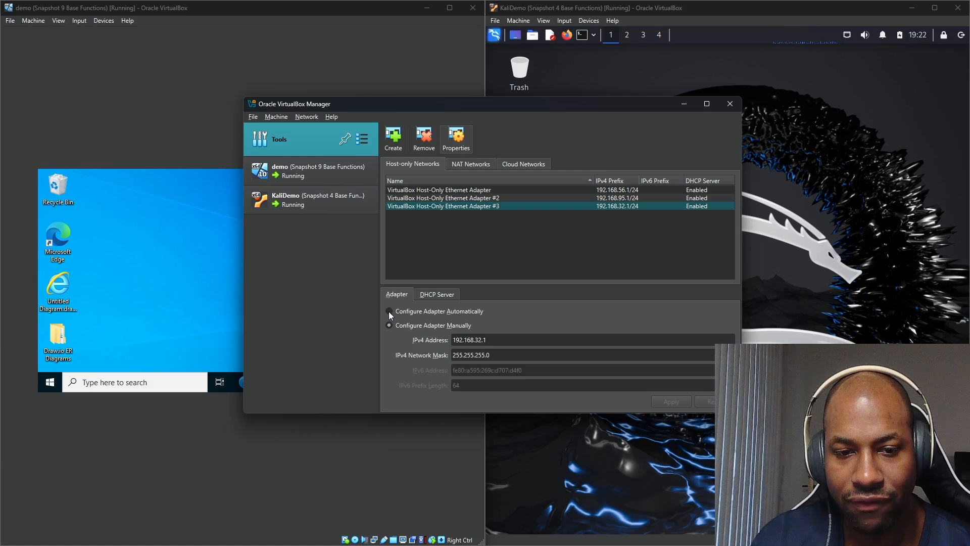
left_click(390, 312)
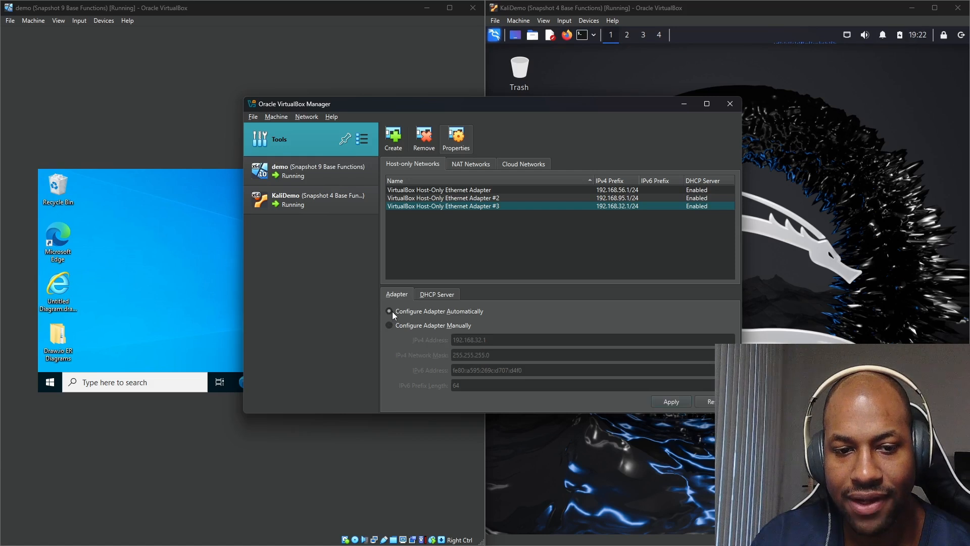
left_click(672, 401)
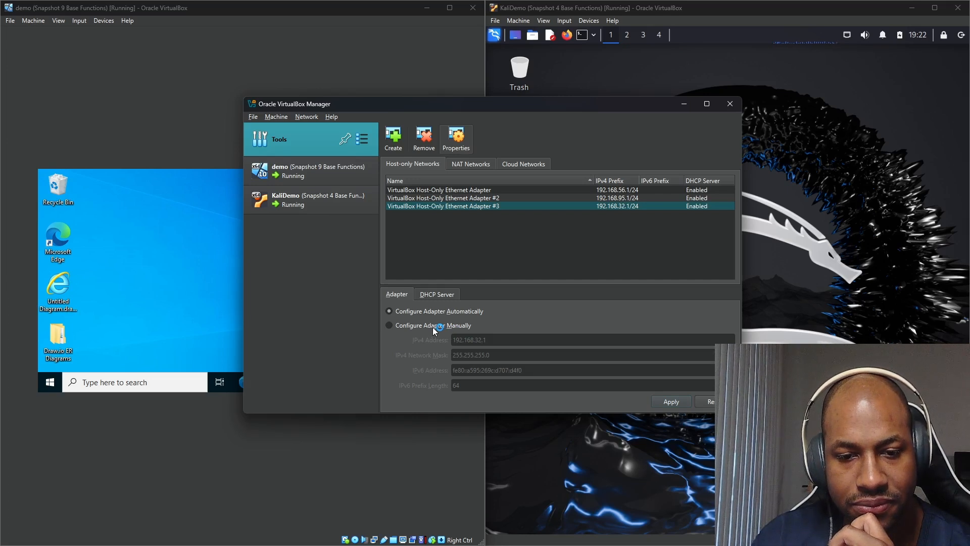
Step: Recheck Adapter #3 against Adapter #2, then select the demo VM to show its snapshots
left_click(438, 294)
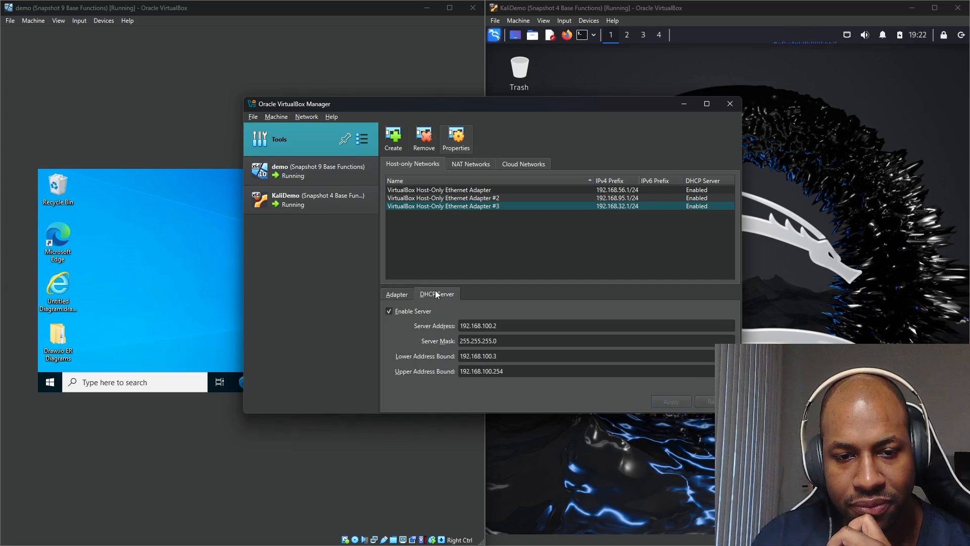
left_click(398, 296)
left_click(444, 198)
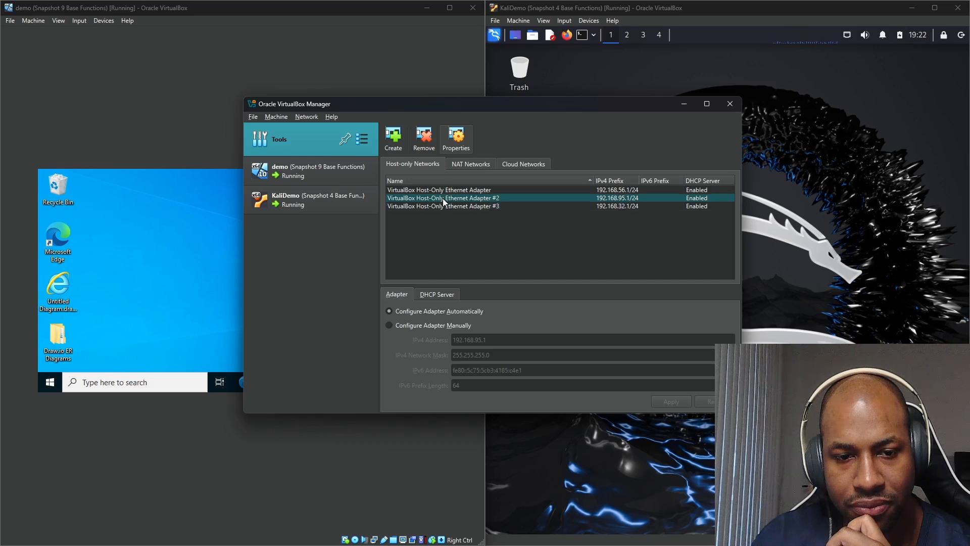
left_click(444, 207)
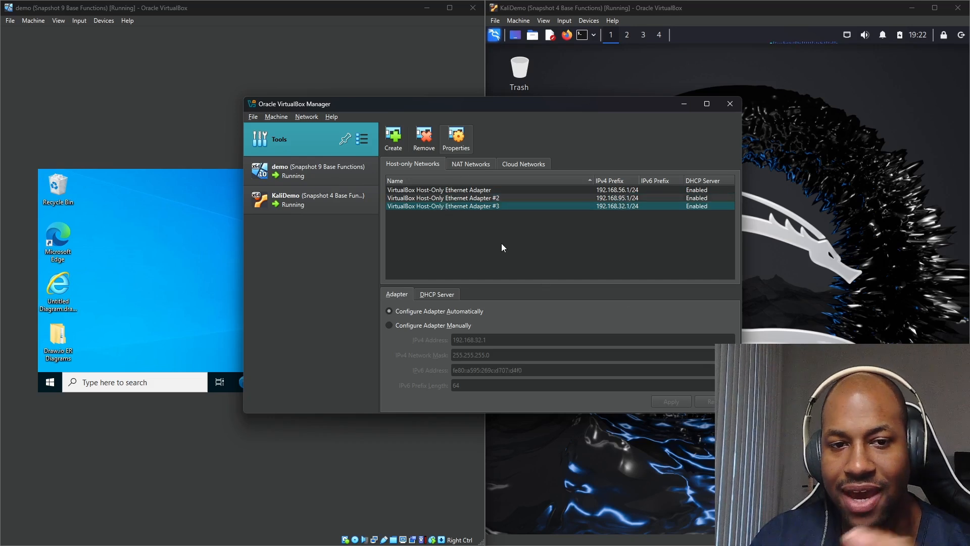
left_click(310, 183)
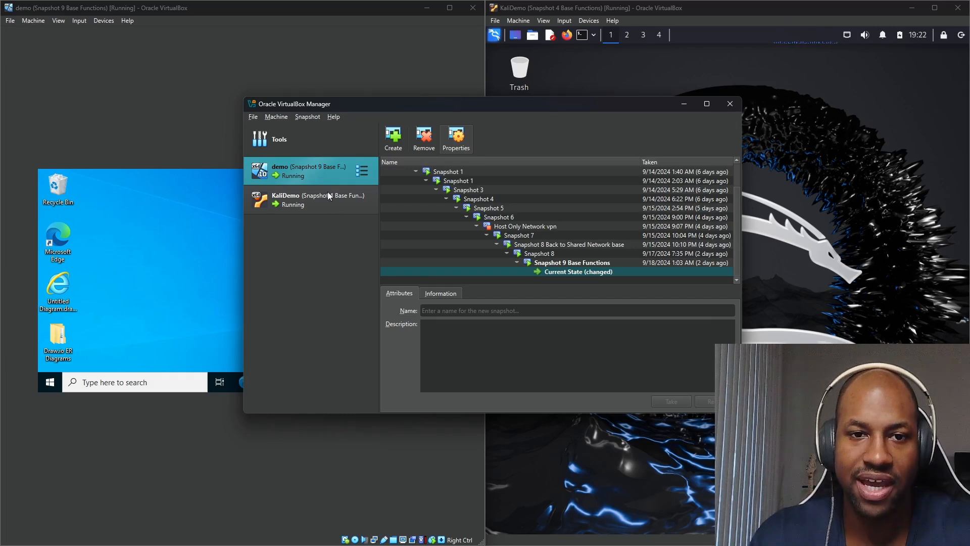
Step: Power off the demo and KaliDemo VMs via File > Close, then open demo's Settings
left_click(16, 22)
left_click(23, 59)
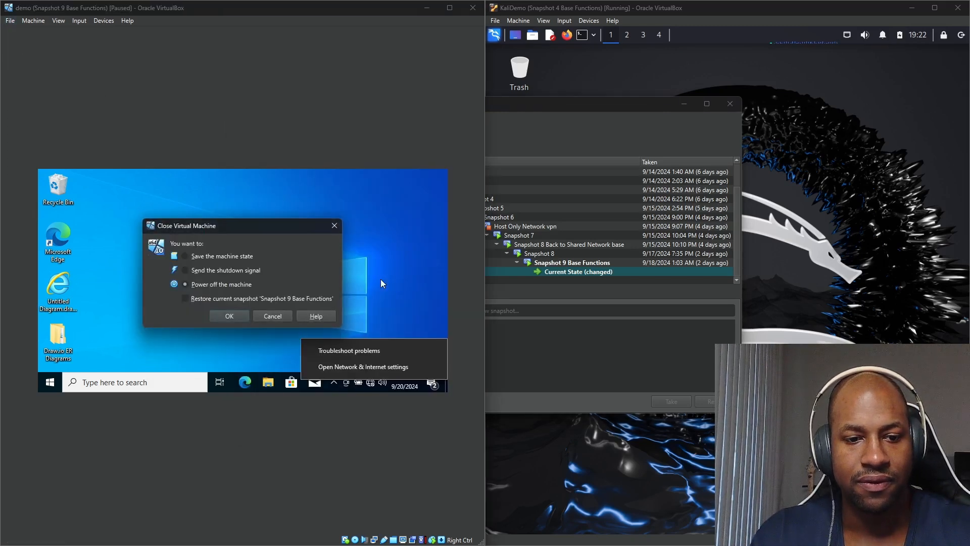
left_click(229, 316)
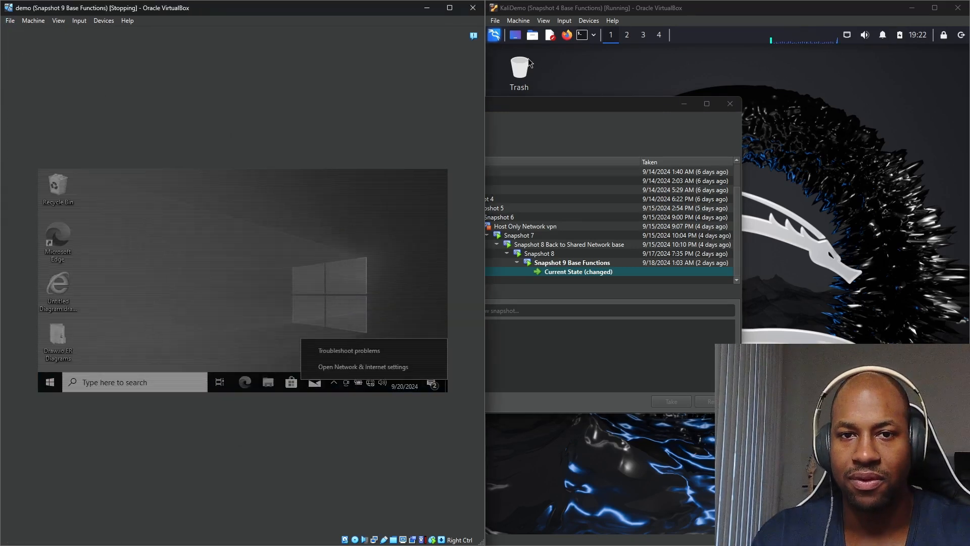
left_click(496, 20)
left_click(510, 59)
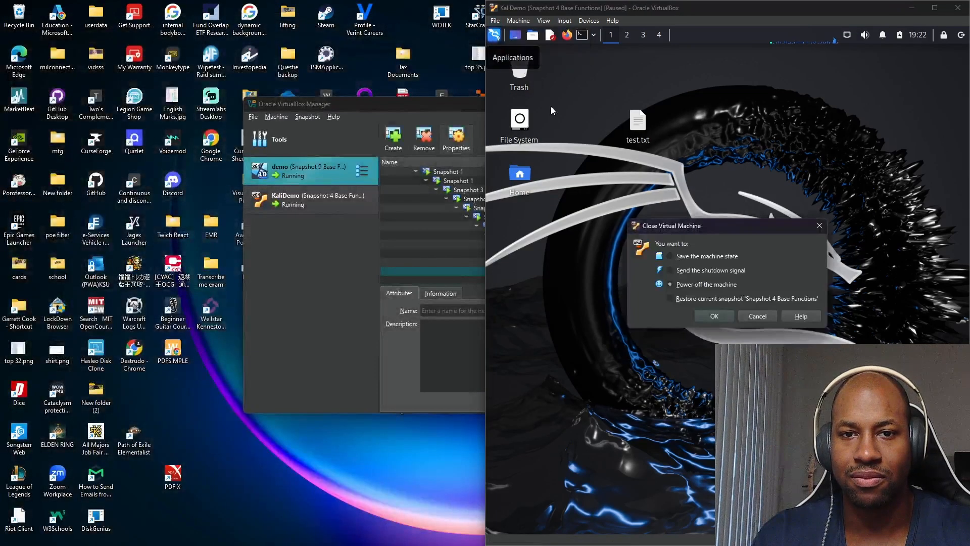
left_click(709, 314)
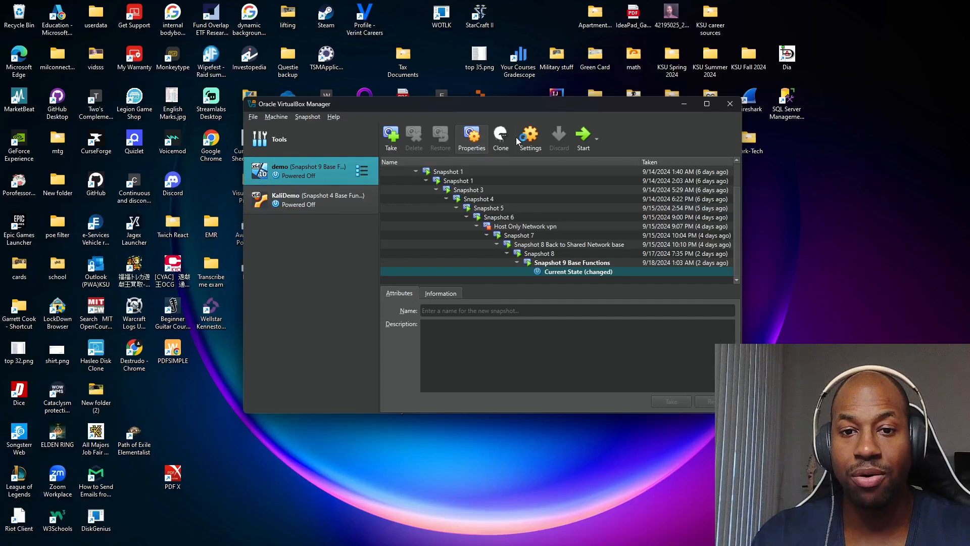
left_click(537, 135)
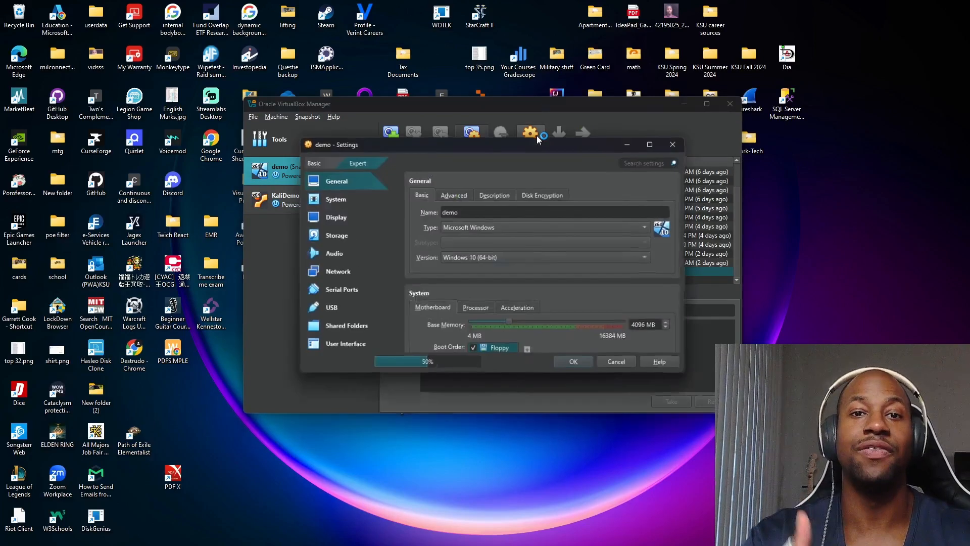
Step: Open the demo VM's Network page and review Adapter 1's attachment options
left_click(336, 273)
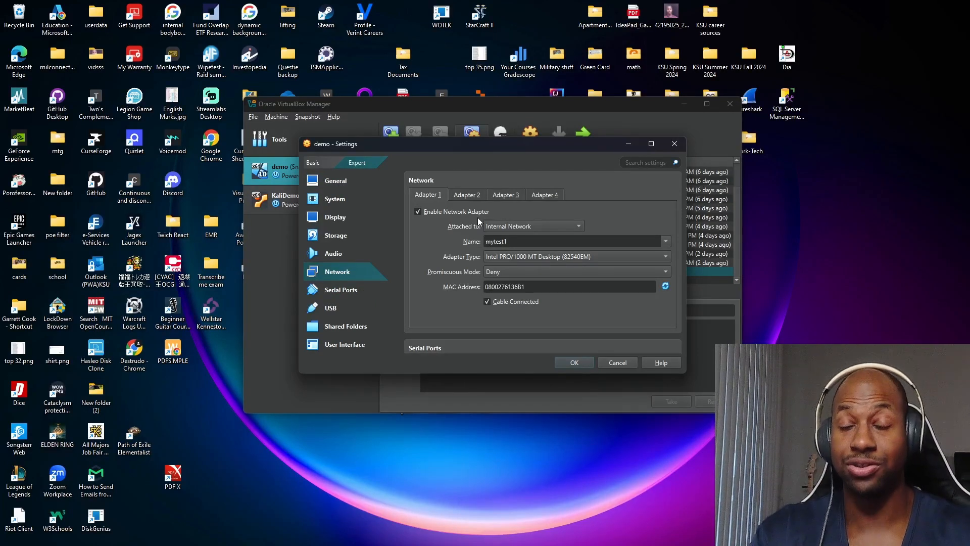
left_click(514, 227)
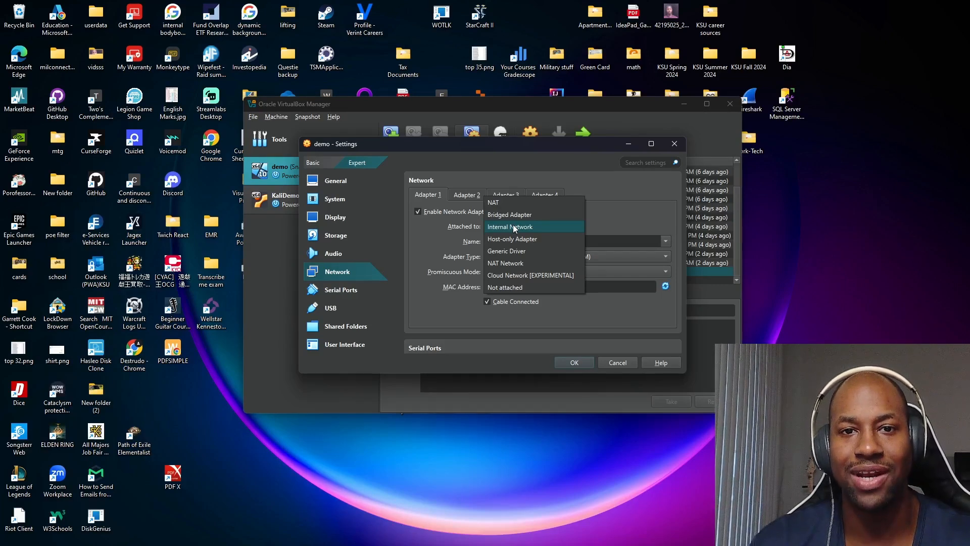
left_click(441, 211)
left_click(457, 196)
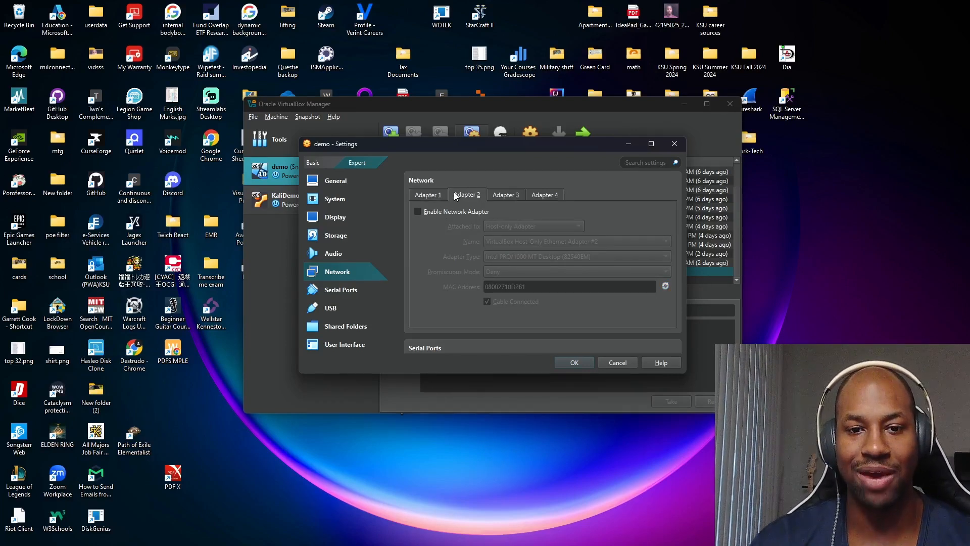
left_click(430, 196)
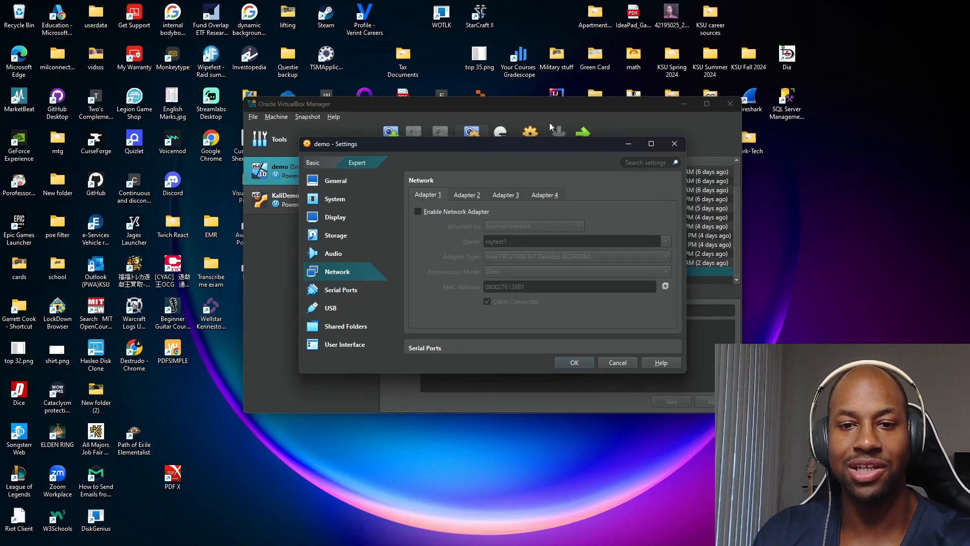
left_click_drag(529, 148, 533, 174)
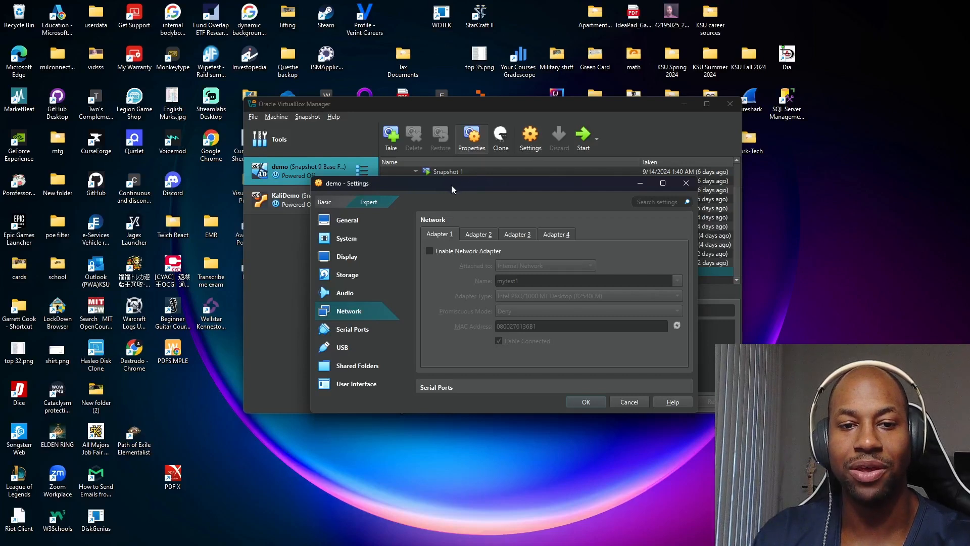
left_click_drag(445, 172, 453, 134)
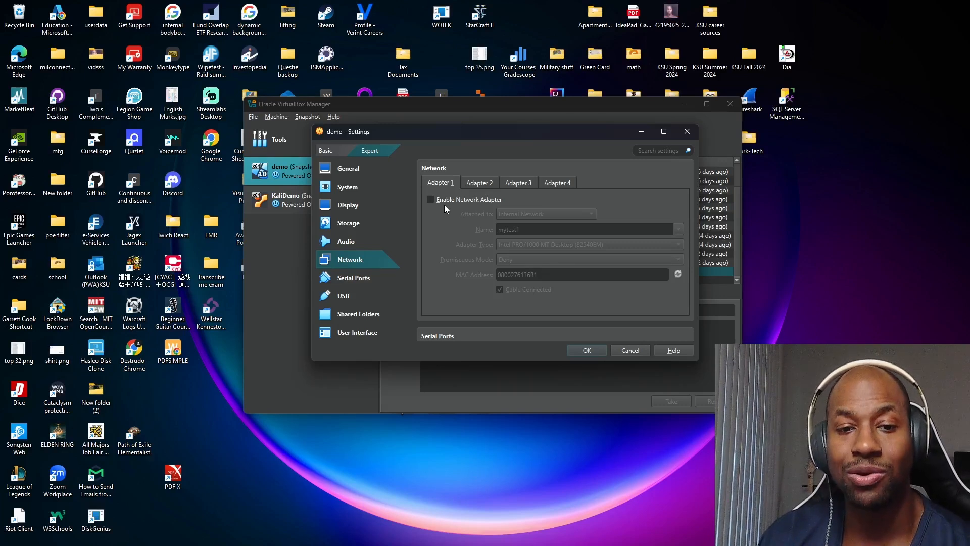
Step: Enable Adapter 2 as Host-only Adapter on VirtualBox Host-Only Ethernet Adapter #3
left_click(481, 183)
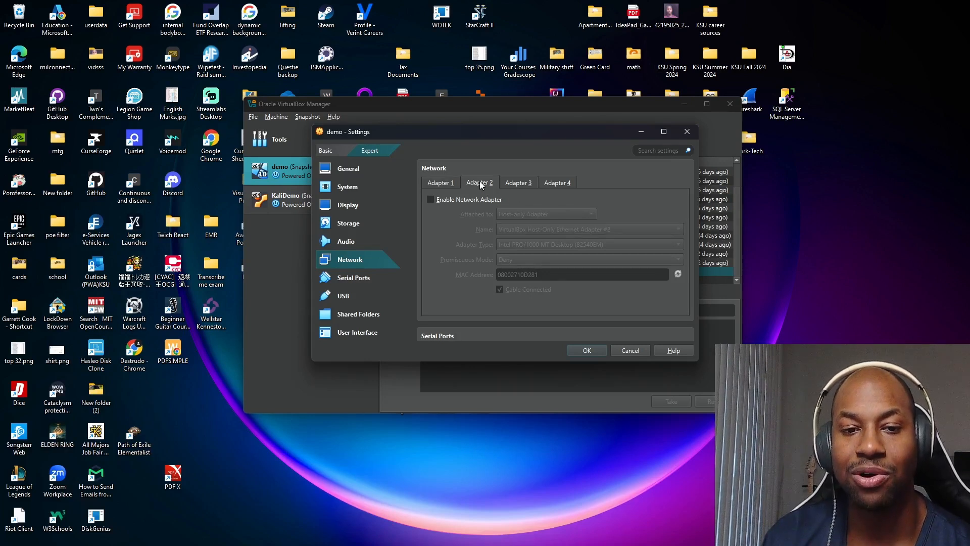
left_click(435, 201)
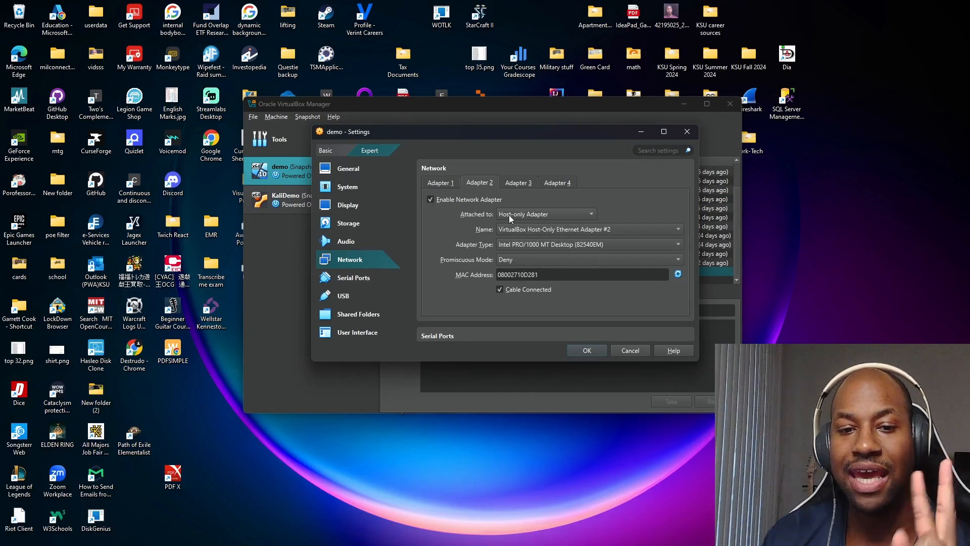
left_click(529, 218)
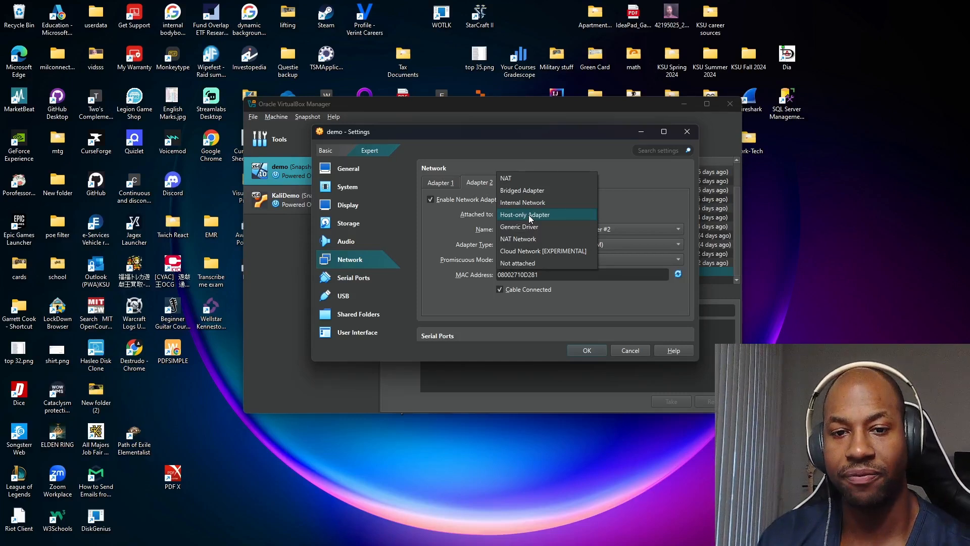
left_click(528, 214)
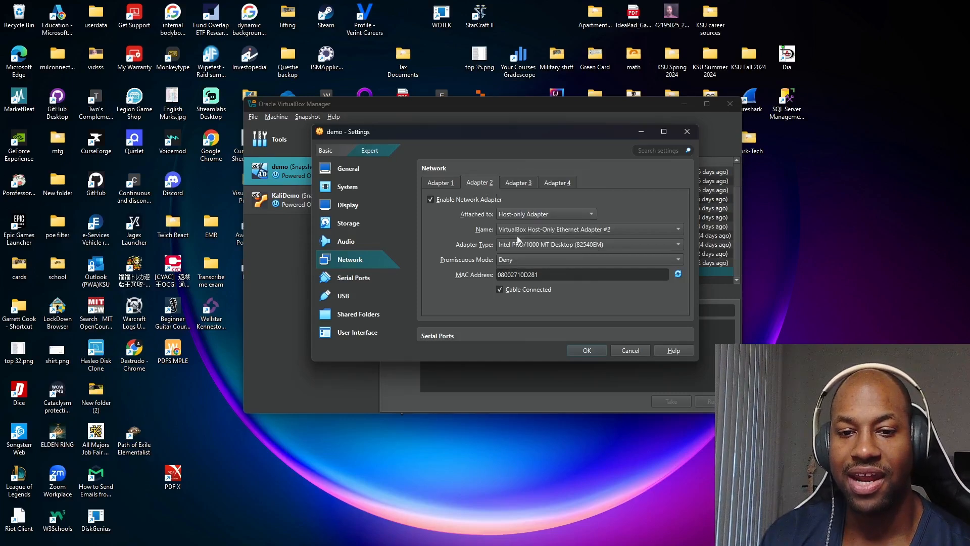
left_click(529, 235)
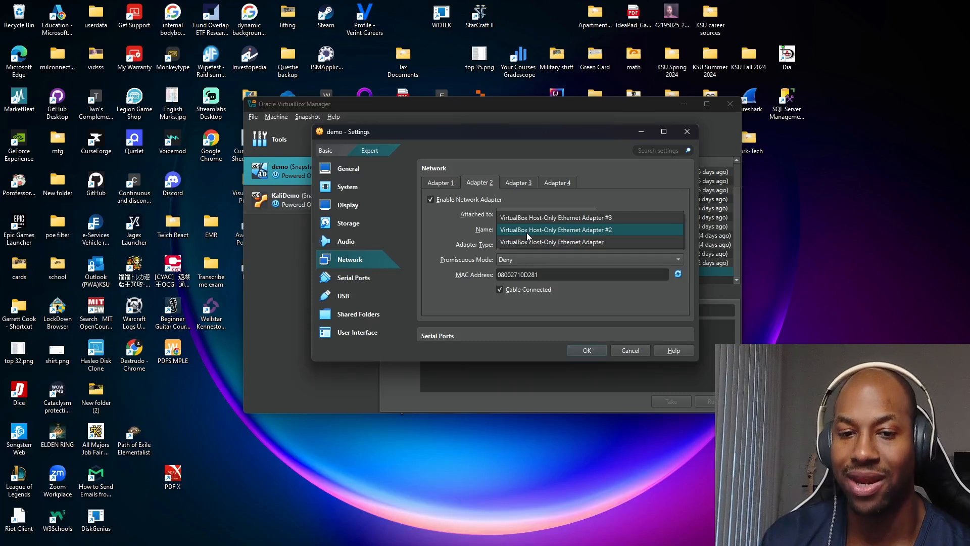
left_click(620, 221)
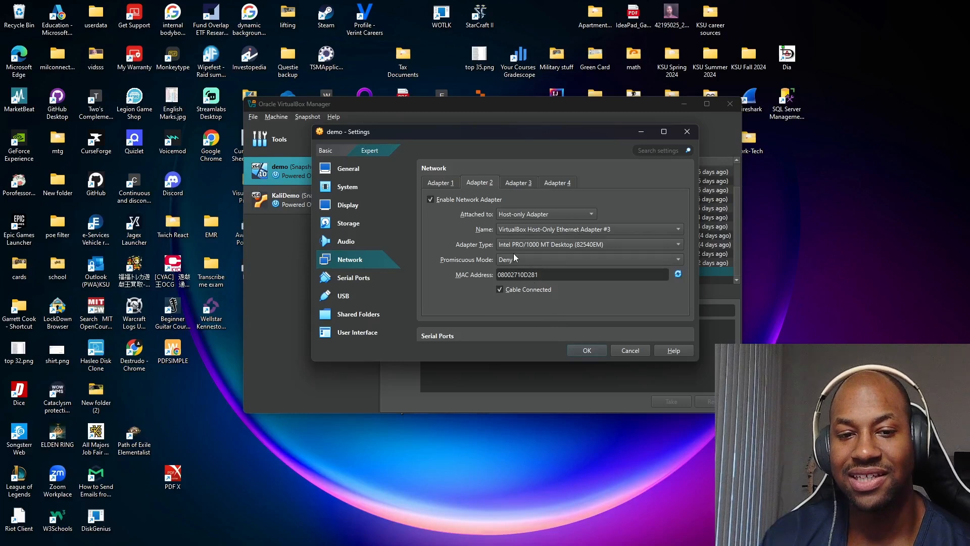
Step: Confirm Adapter 1 is disabled and save the demo VM's network settings
left_click(449, 186)
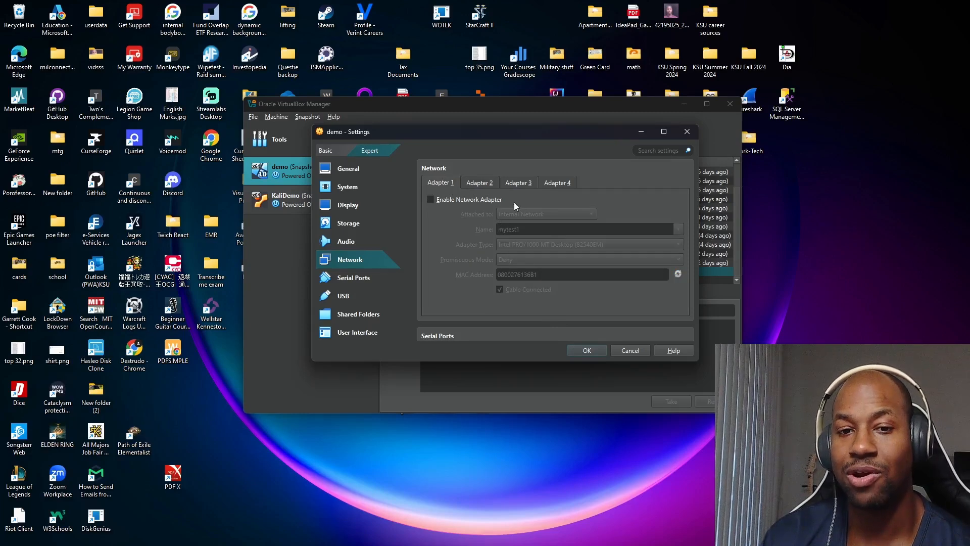
left_click(519, 183)
left_click(558, 183)
left_click(469, 183)
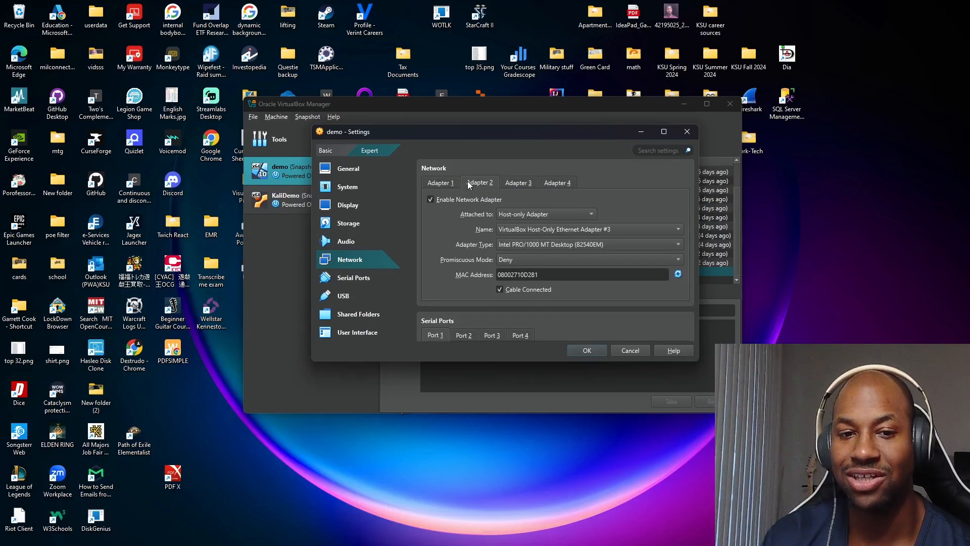
left_click(447, 186)
left_click(490, 183)
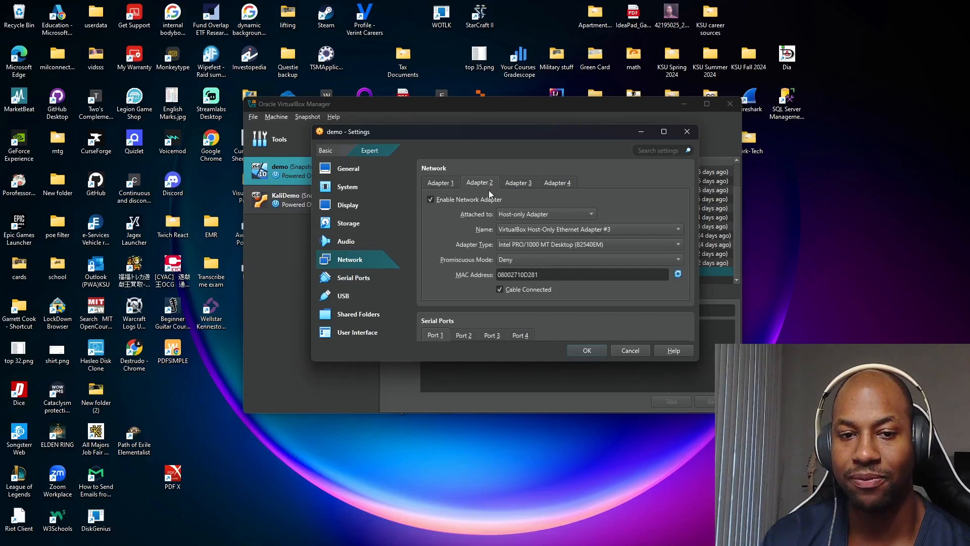
left_click(591, 352)
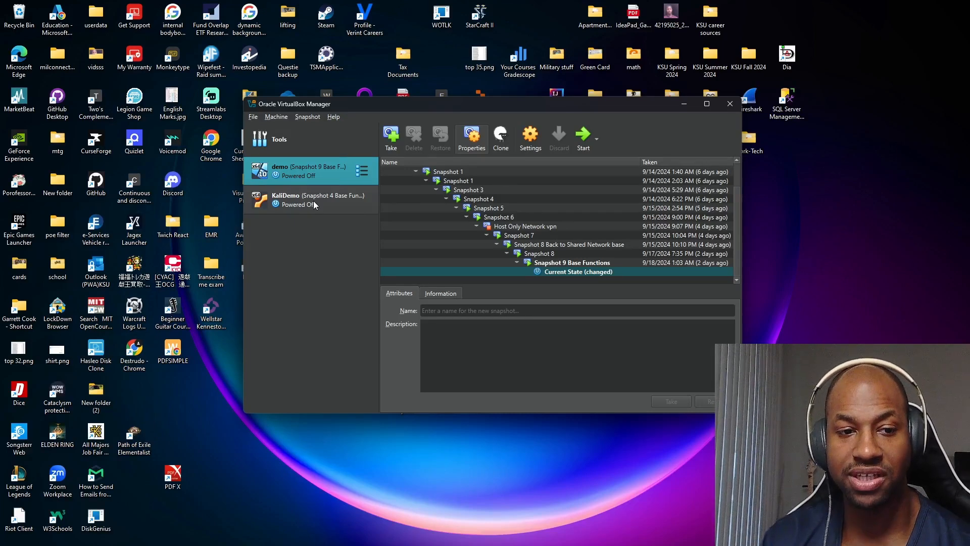
Step: Open KaliDemo's network settings and disable its internal-network Adapter 1
left_click(313, 201)
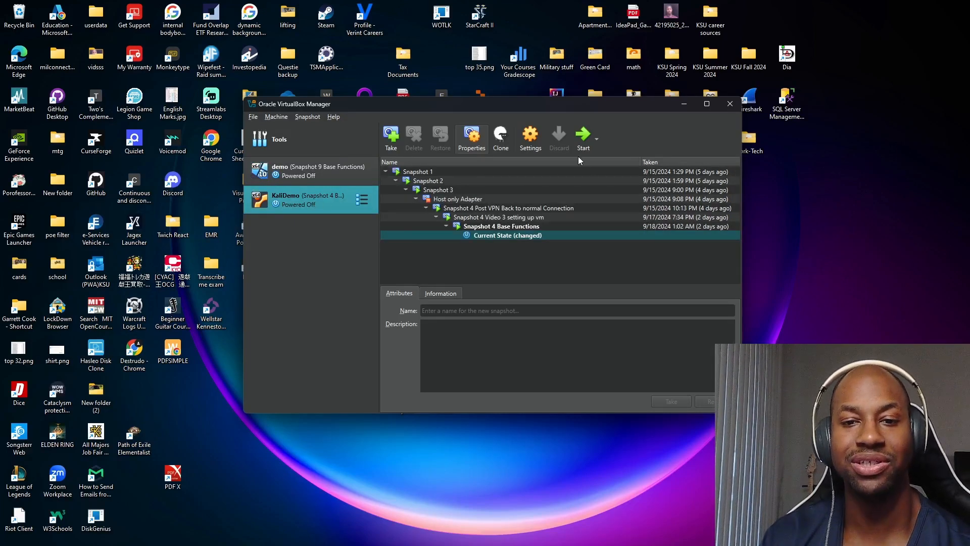
left_click(535, 144)
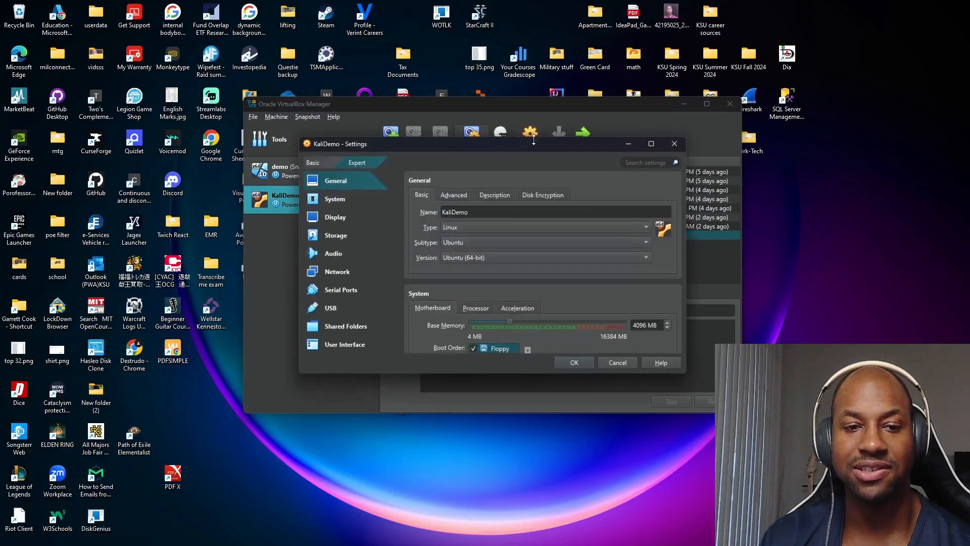
left_click(365, 262)
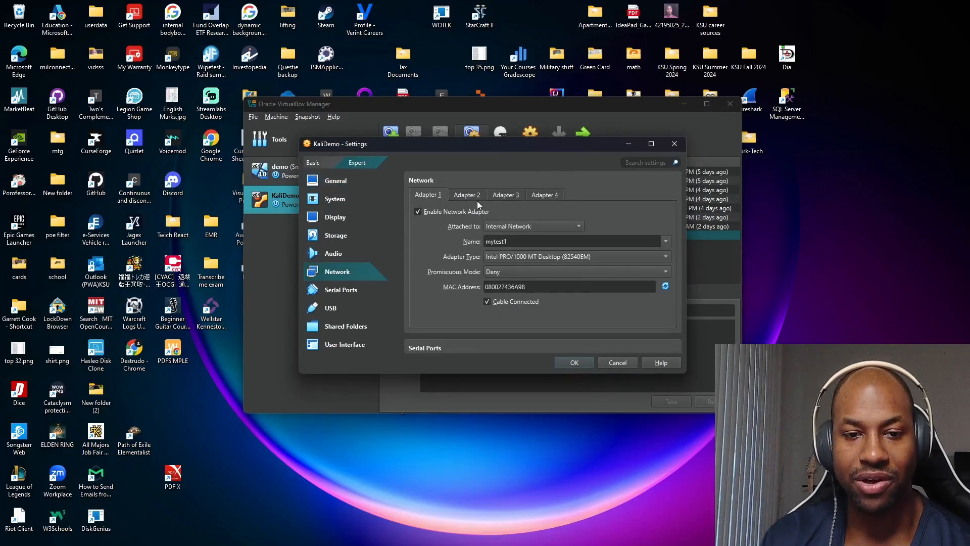
left_click(418, 212)
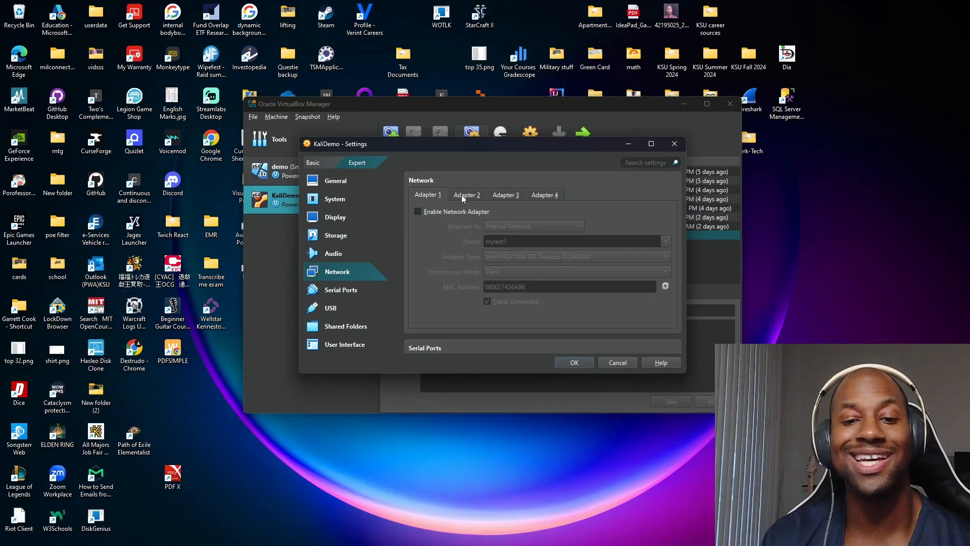
Step: Enable KaliDemo's Adapter 2 attached to VirtualBox Host-Only Ethernet Adapter #3
left_click(461, 195)
left_click(419, 211)
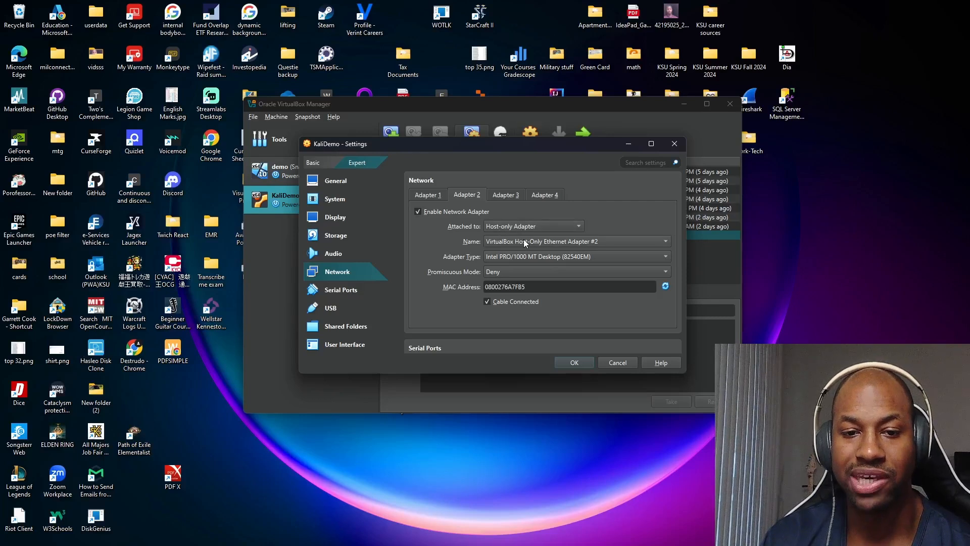
left_click(524, 241)
left_click(546, 232)
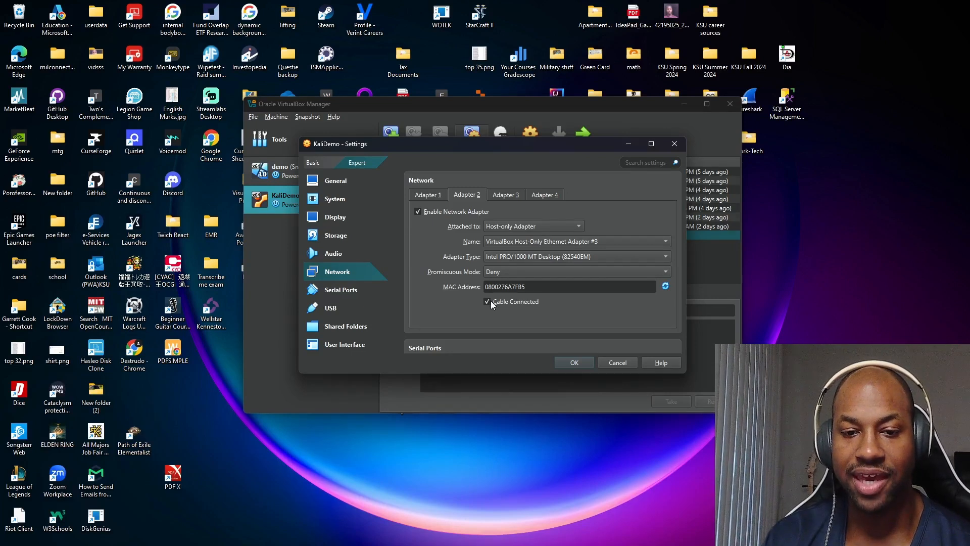
Step: Review KaliDemo's adapter tabs and save the network settings
left_click(505, 196)
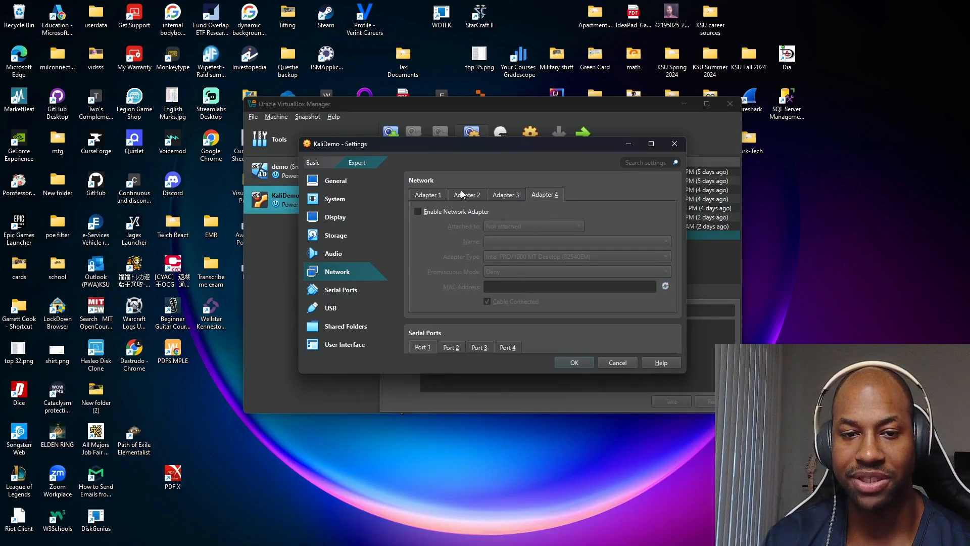
left_click(437, 196)
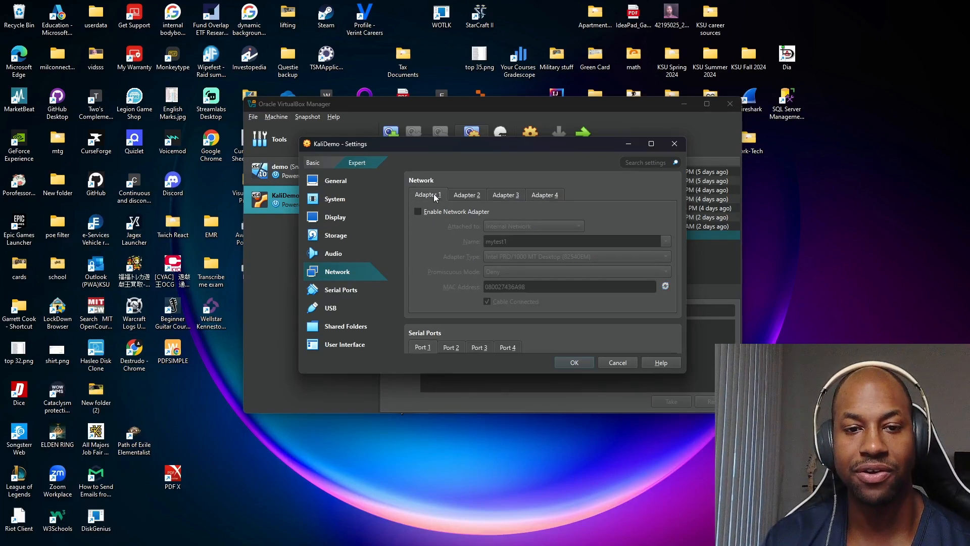
left_click(475, 197)
left_click(574, 363)
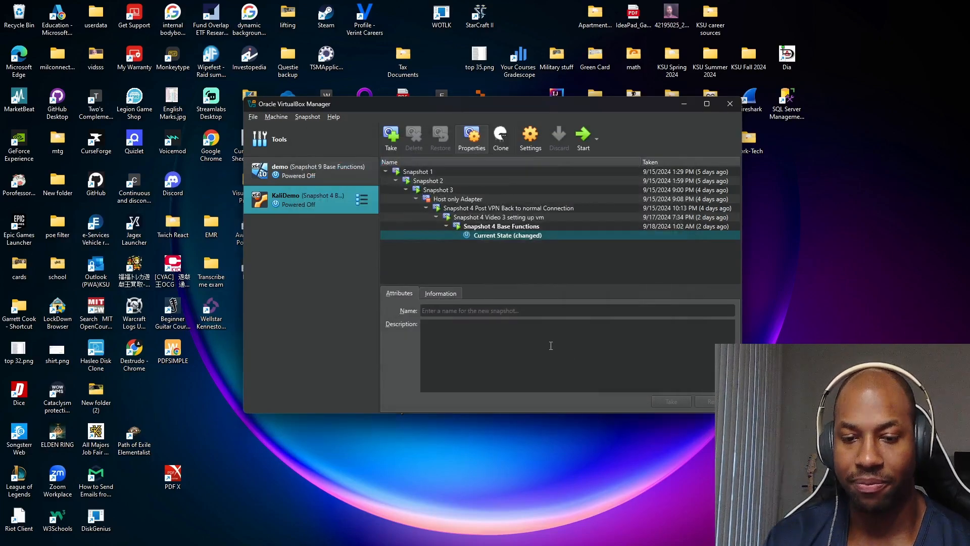
Step: Start the demo VM first, then start the KaliDemo VM
left_click(311, 172)
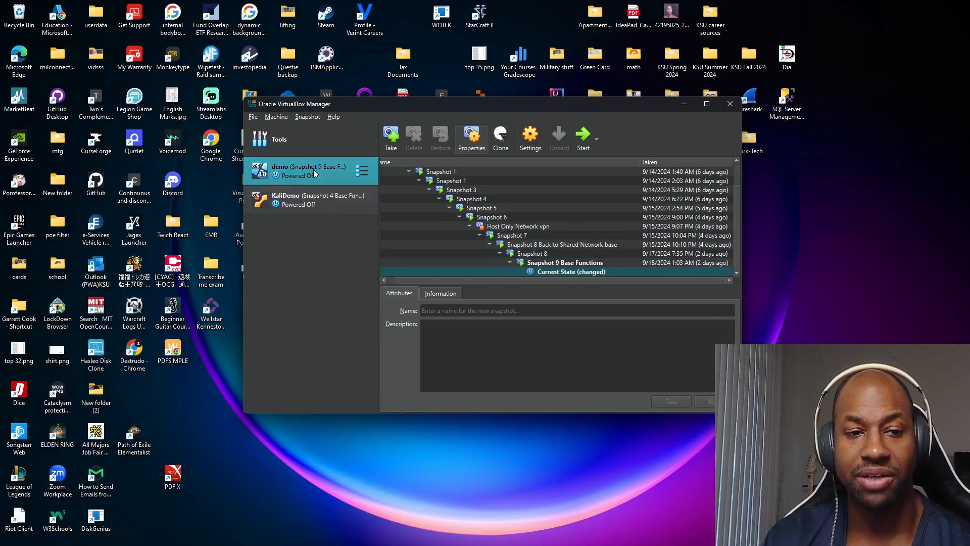
left_click(581, 137)
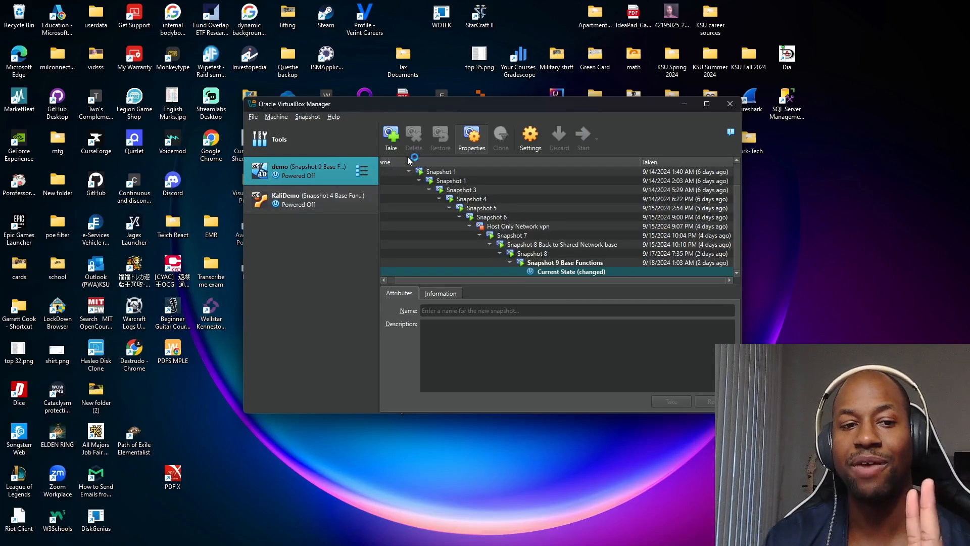
left_click(314, 195)
left_click(582, 139)
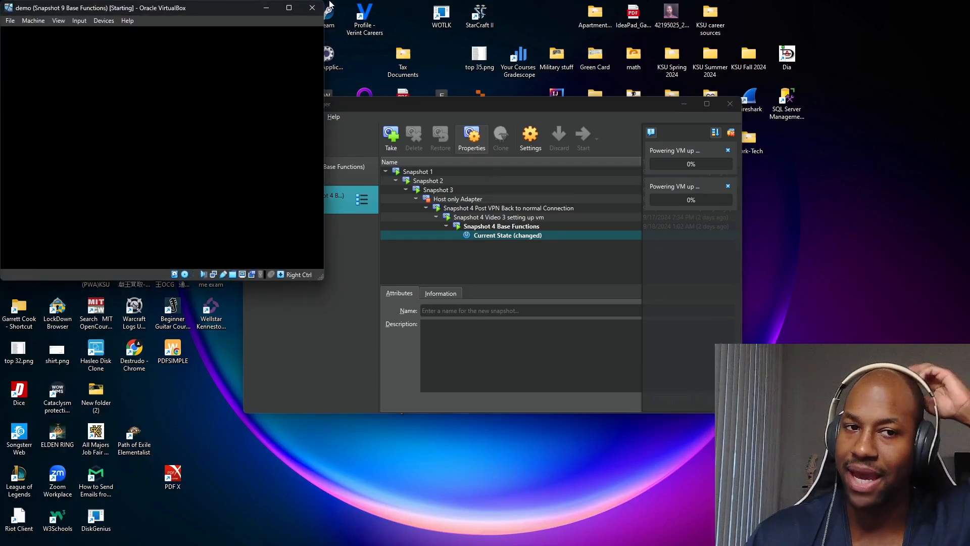
Step: Snap the demo Windows window to the left half, with the Kali window showing on the right
left_click(289, 7)
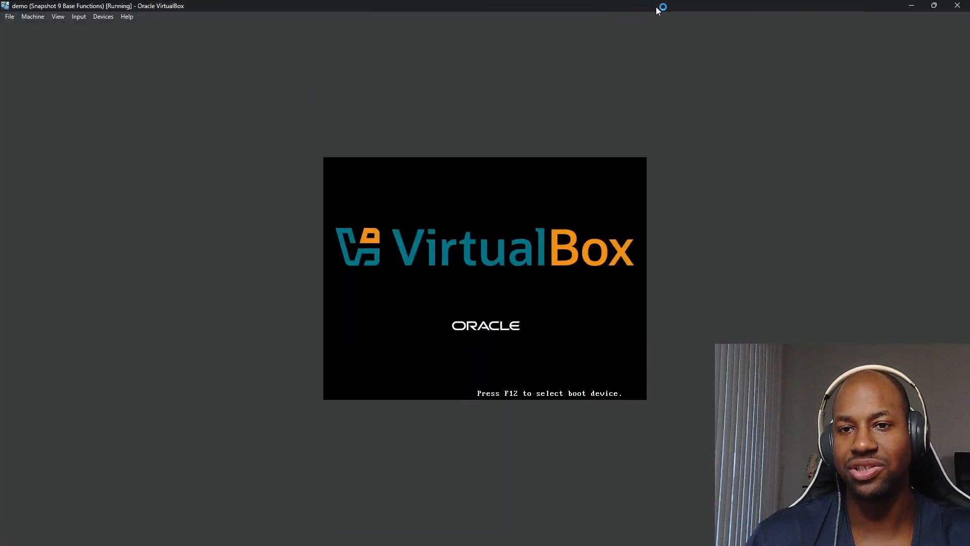
left_click_drag(656, 7, 281, 31)
left_click(663, 123)
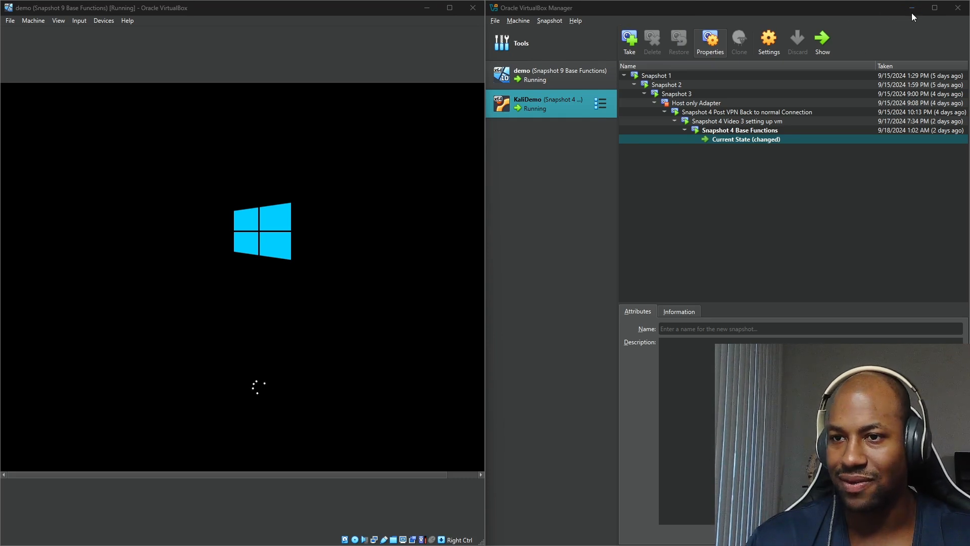
key("super+Down")
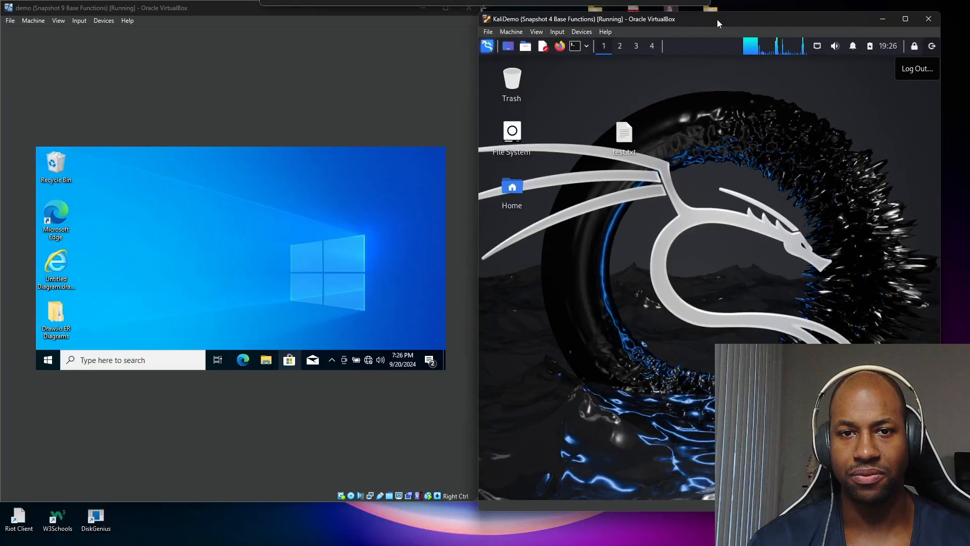
Step: Open a Kali terminal with larger text, try the mistyped 'if addr show', and close it
left_click(586, 49)
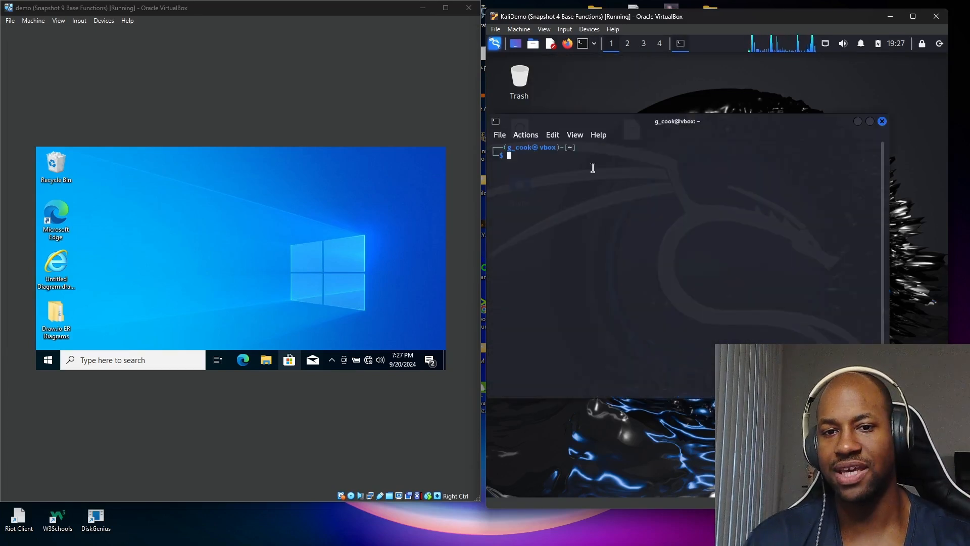
key("ctrl+plus")
key("ctrl+plus")
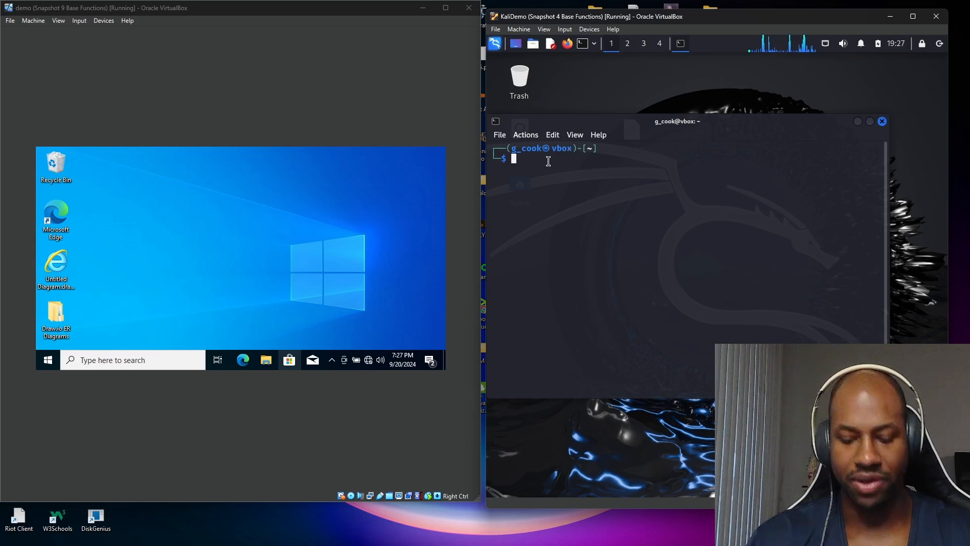
type("if a")
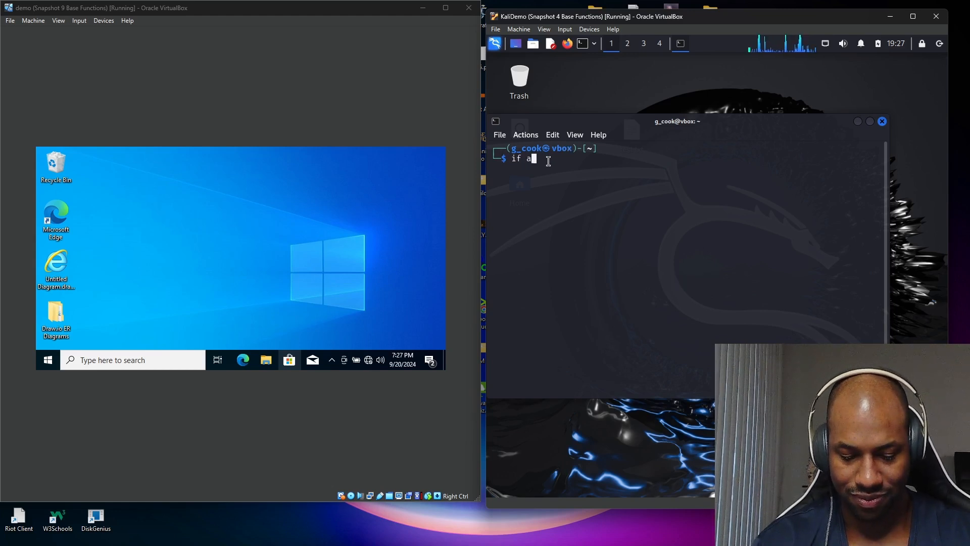
type("ddr show")
key("Return")
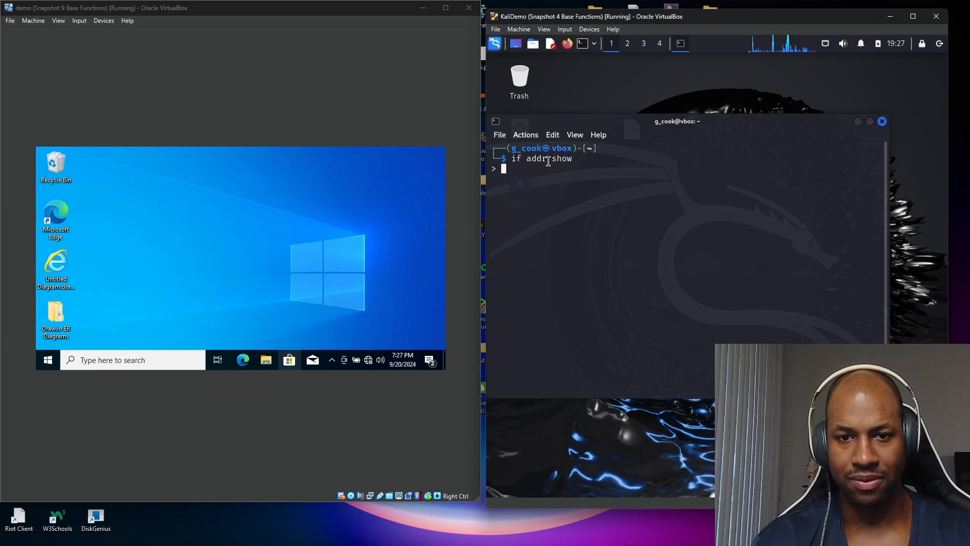
type("clear")
key("Return")
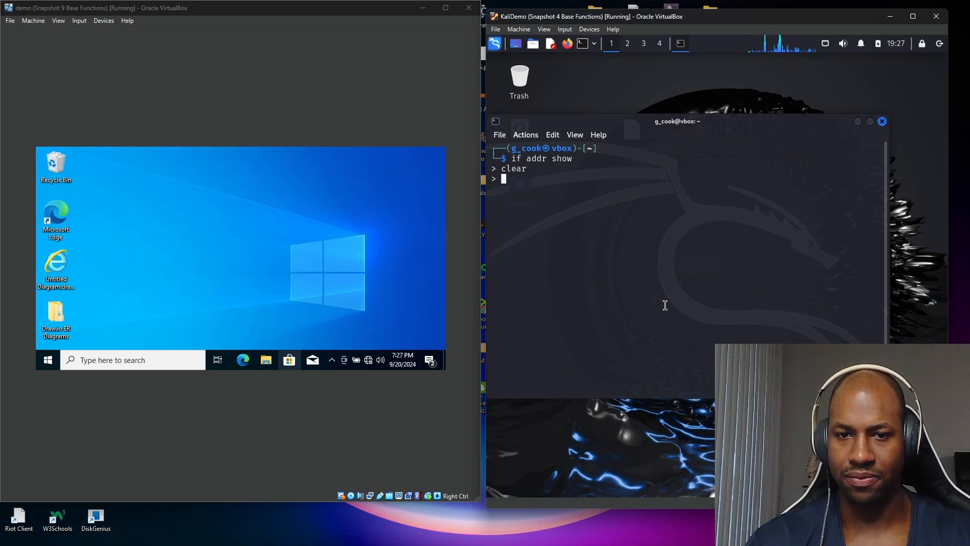
left_click(882, 121)
Step: In a fresh terminal, run ip addr show and highlight eth0's 192.168.20.11 address
key("ctrl+alt+t")
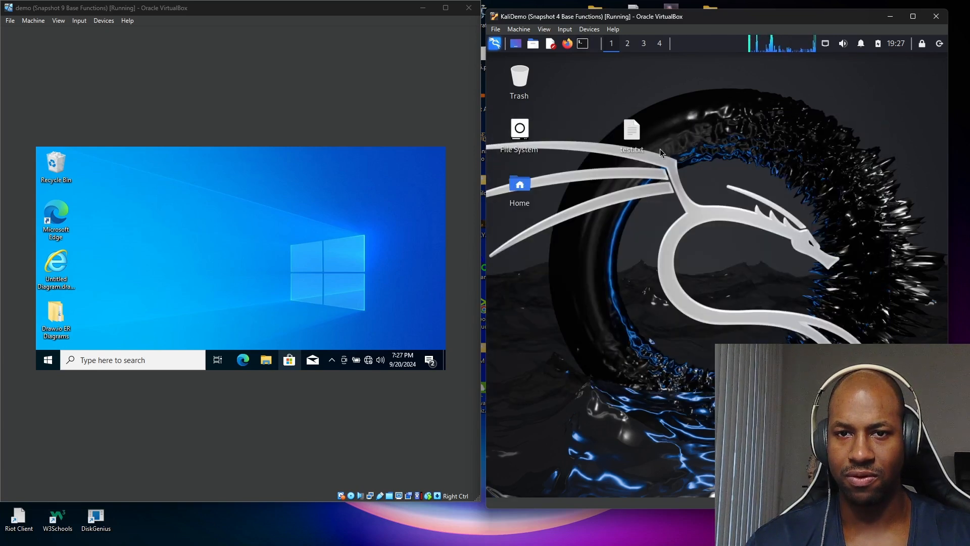
type("ip ")
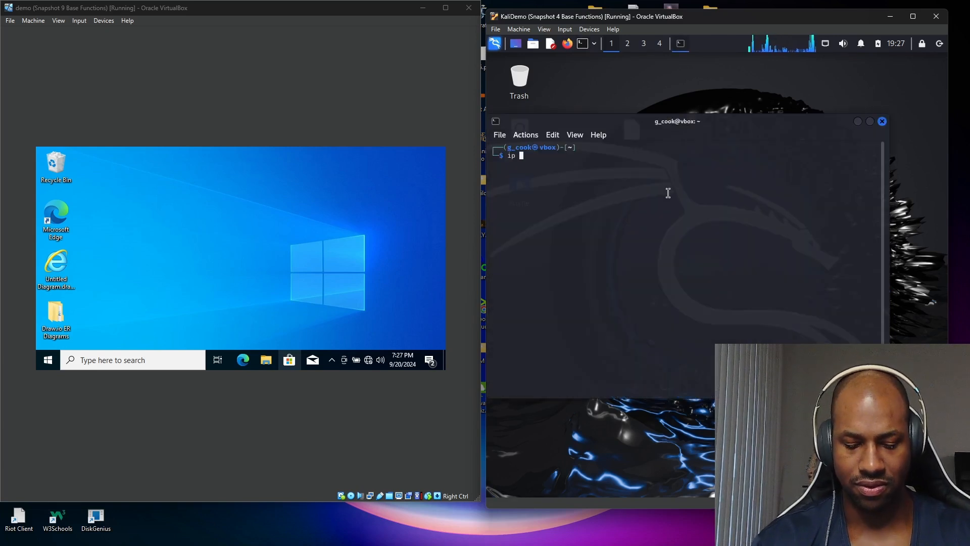
type("addr show")
key("Return")
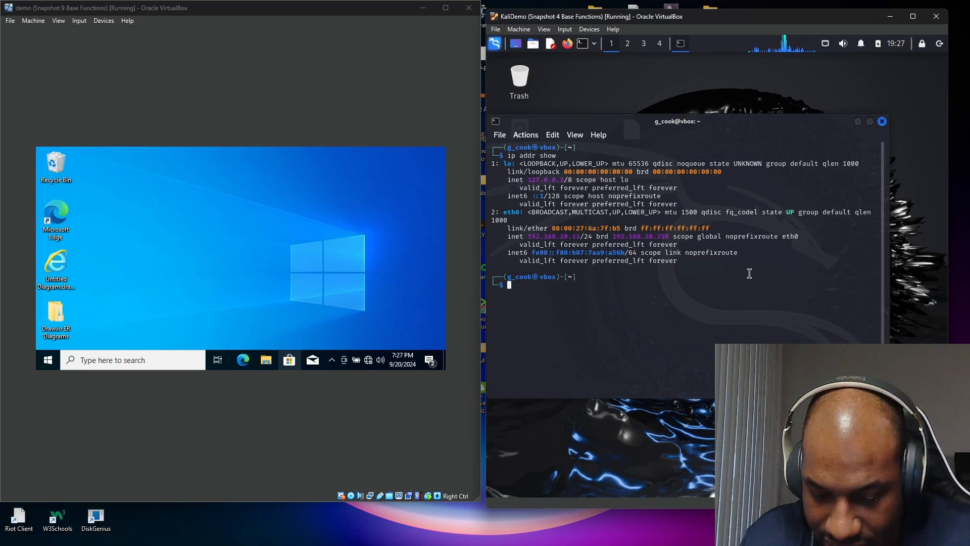
key("ctrl+plus")
key("ctrl+plus")
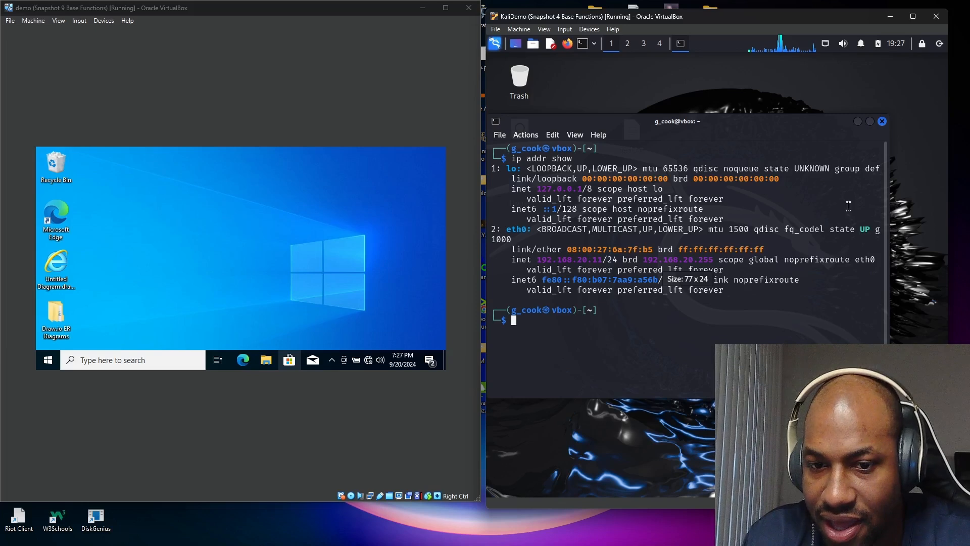
left_click_drag(539, 261, 603, 263)
left_click(603, 263)
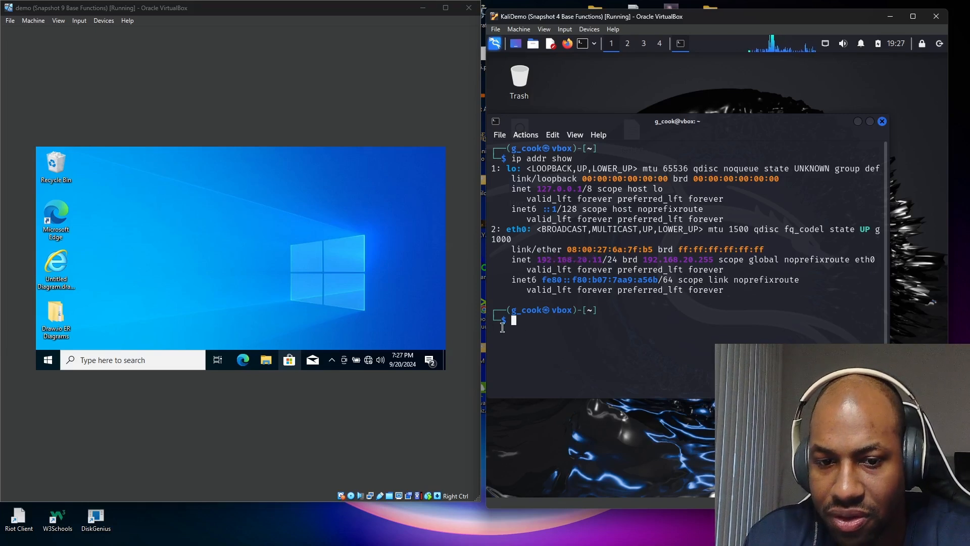
Step: Run ifconfig and highlight eth0's inet address 192.168.20.11
type("ifconfig")
key("Return")
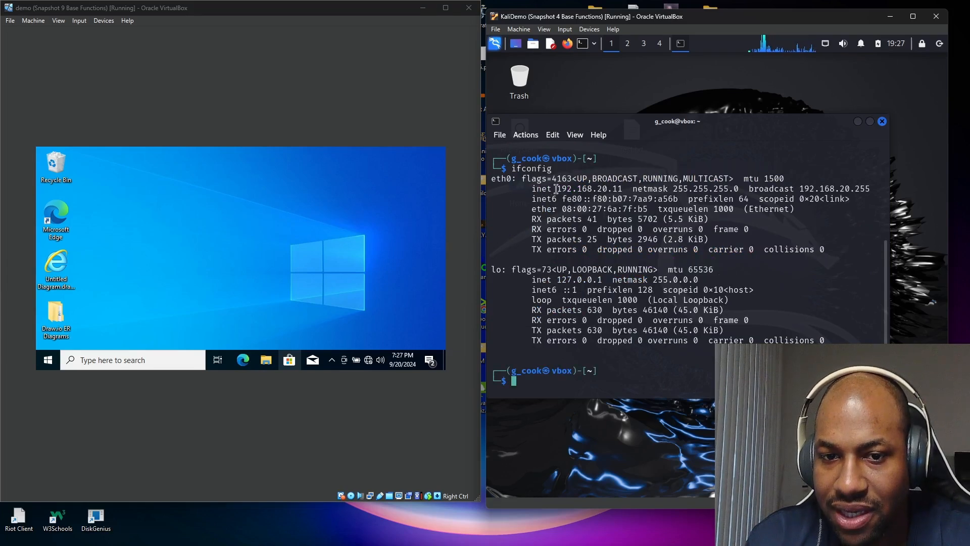
left_click_drag(556, 190, 629, 191)
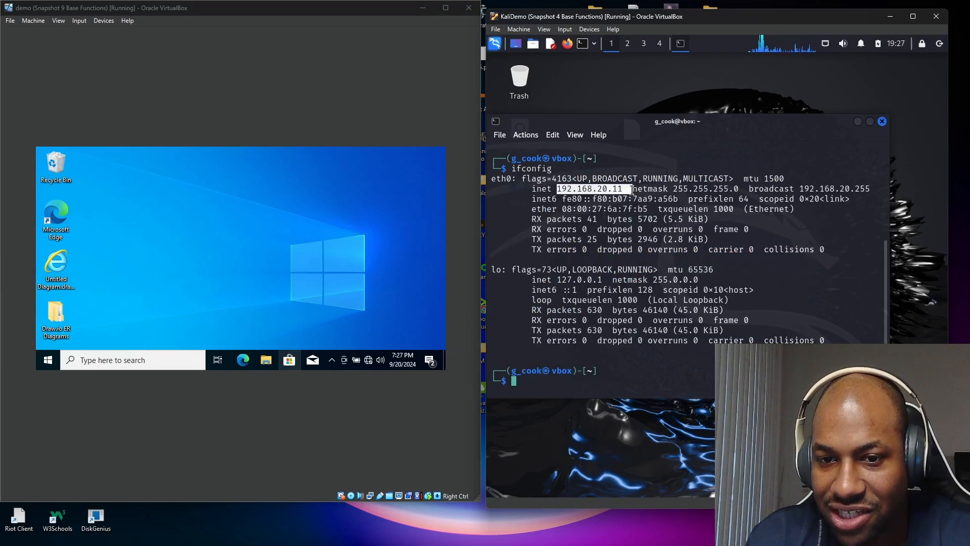
Step: Open Wired Connection 1 from the network applet and review its IPv4 and IPv6 settings
right_click(826, 44)
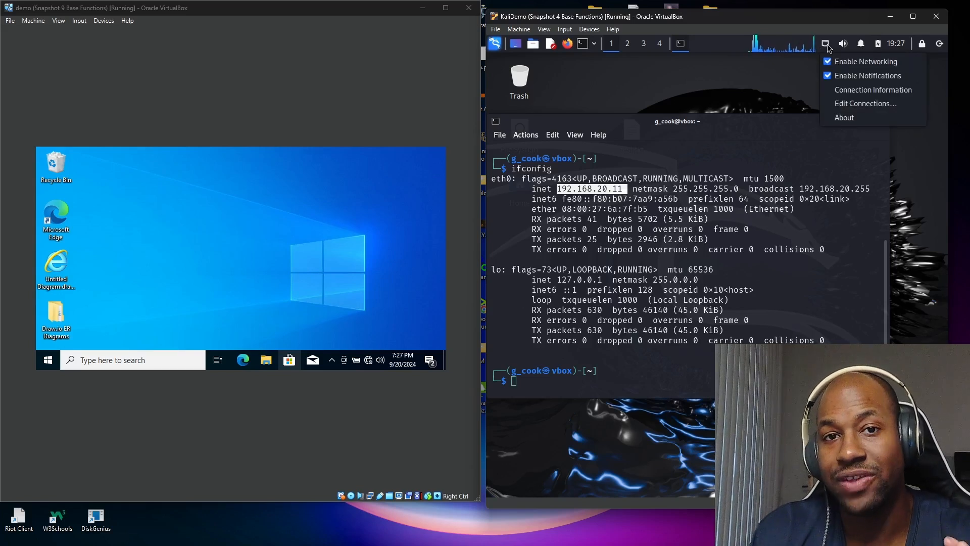
left_click(859, 104)
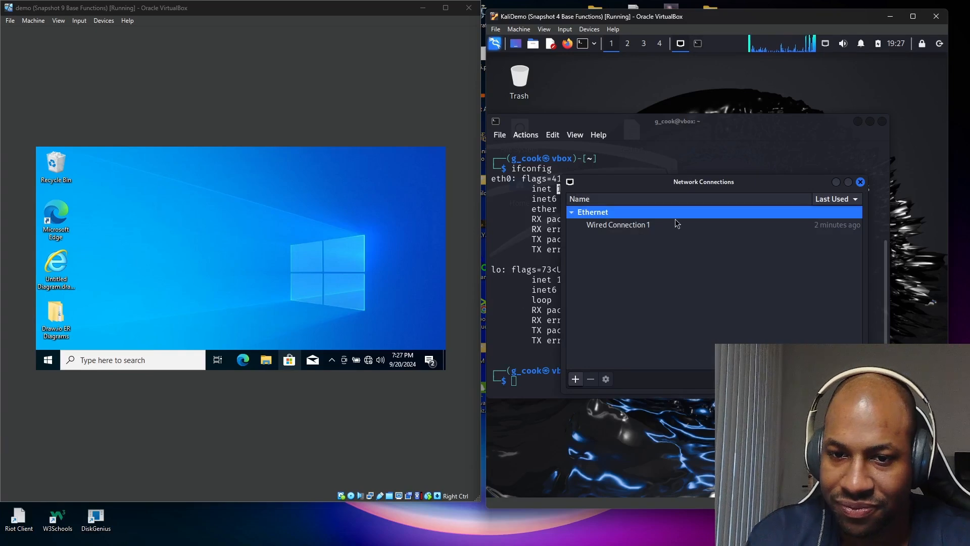
left_click(664, 226)
double_click(656, 226)
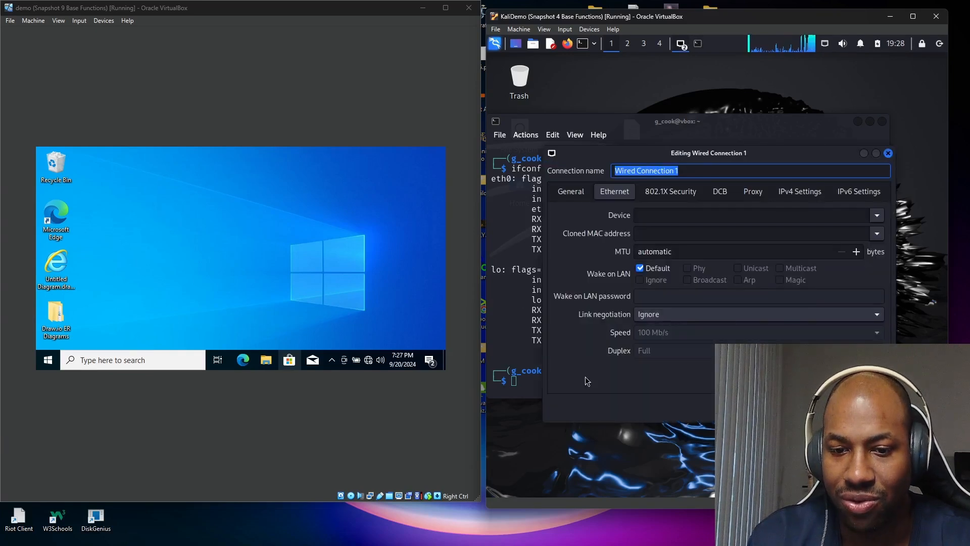
left_click(788, 195)
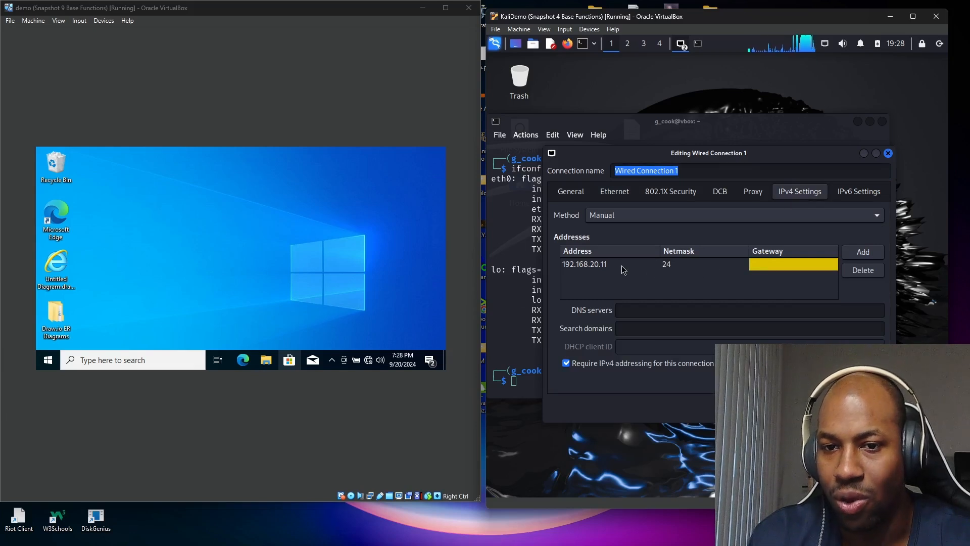
left_click(849, 199)
left_click(802, 195)
Step: Switch IPv4 to Automatic (DHCP) addresses only, remove the static 192.168.20.11/24 address, and save
left_click(655, 215)
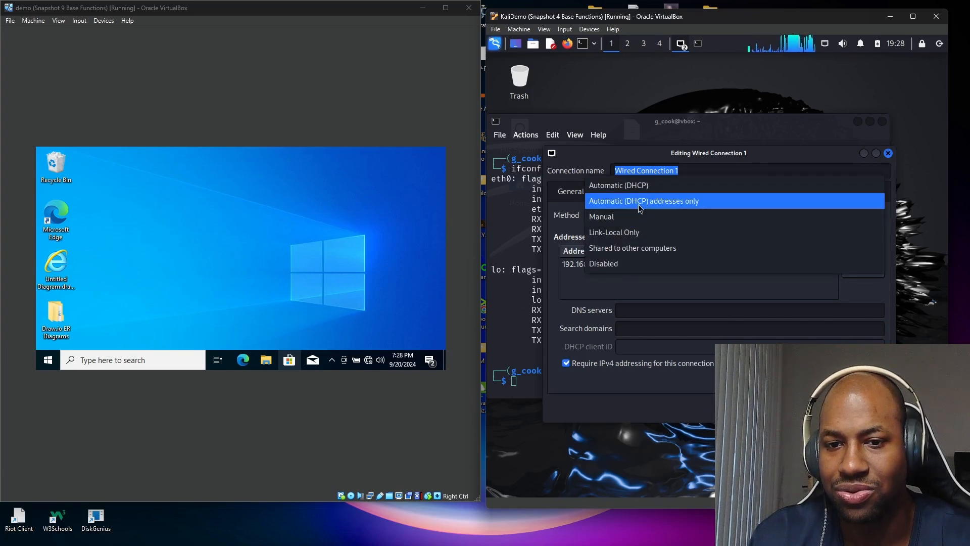
left_click(641, 201)
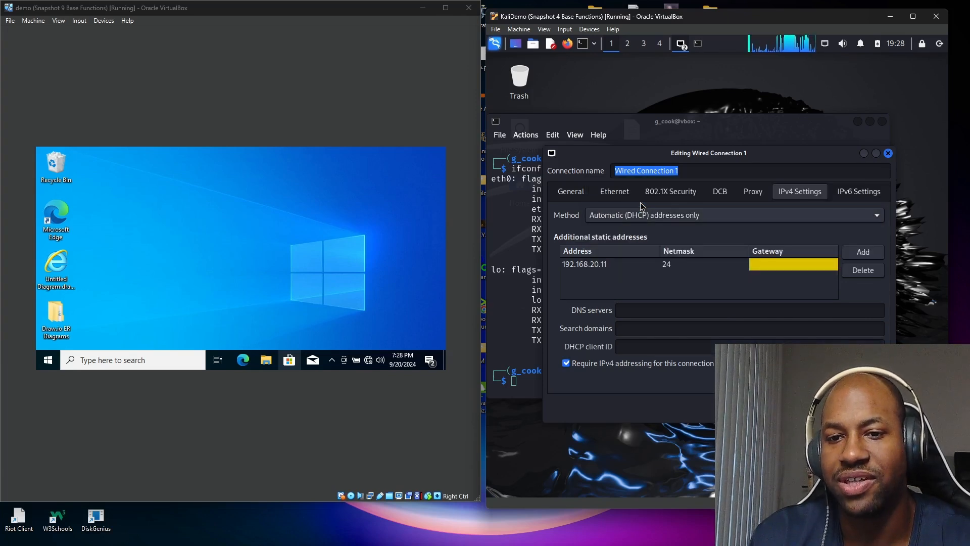
left_click(611, 264)
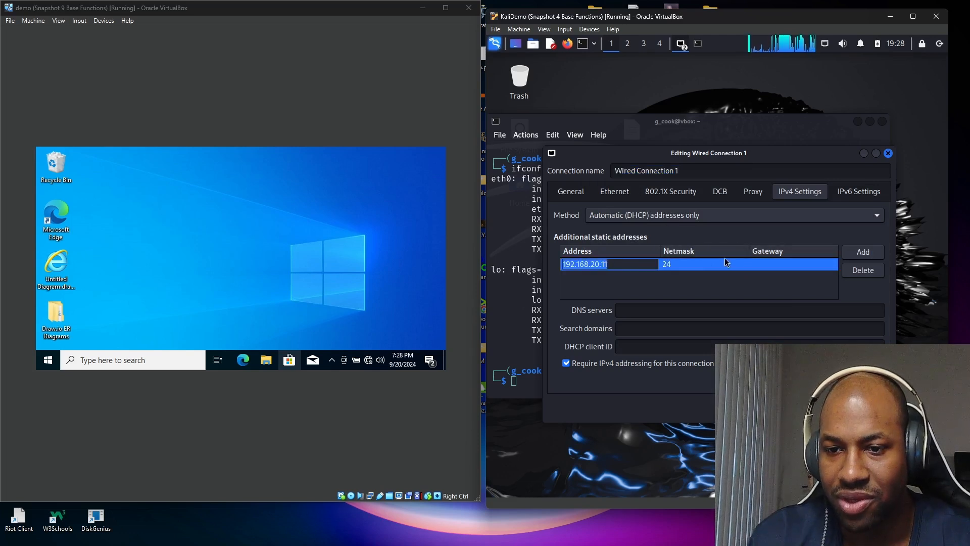
left_click(858, 271)
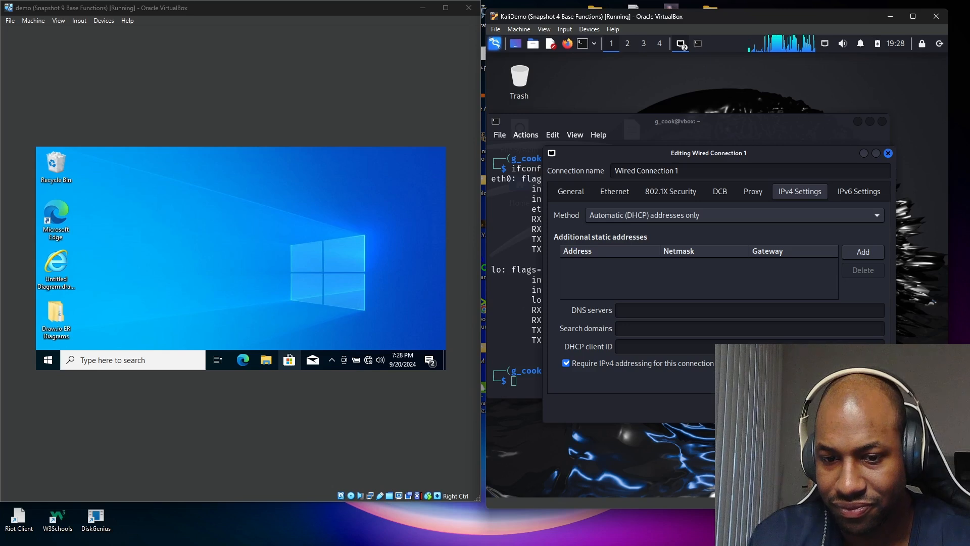
key("Return")
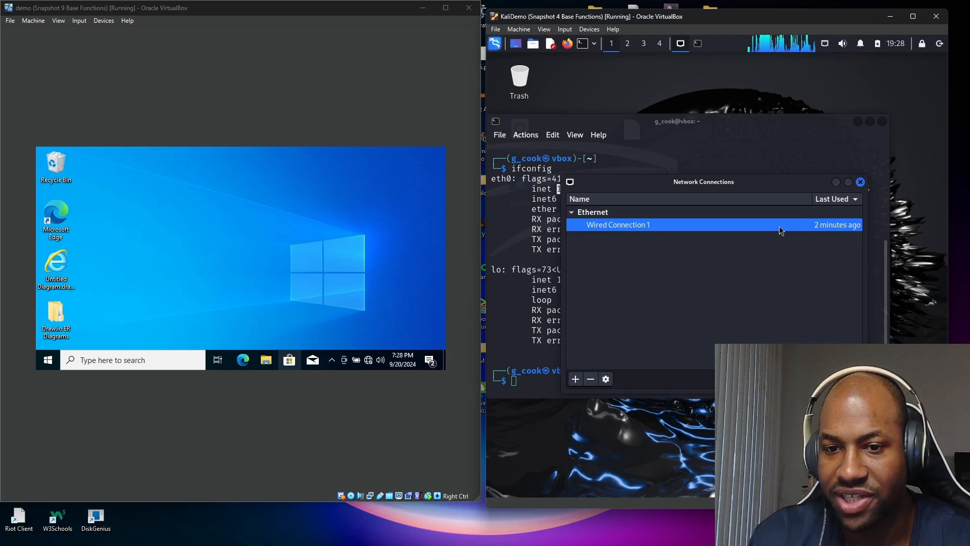
Step: Recheck Wired Connection 1's IPv4 settings, then close the editor and Network Connections
double_click(693, 227)
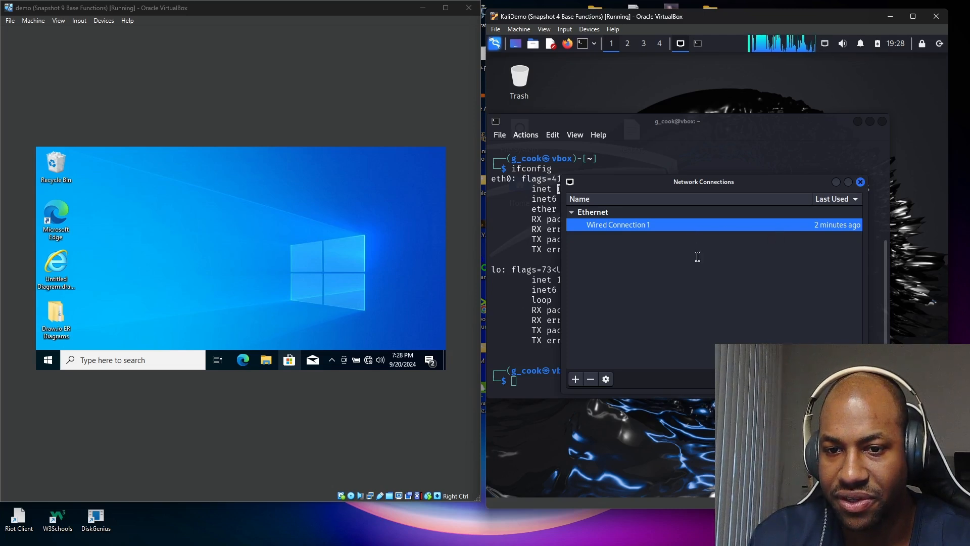
left_click(793, 195)
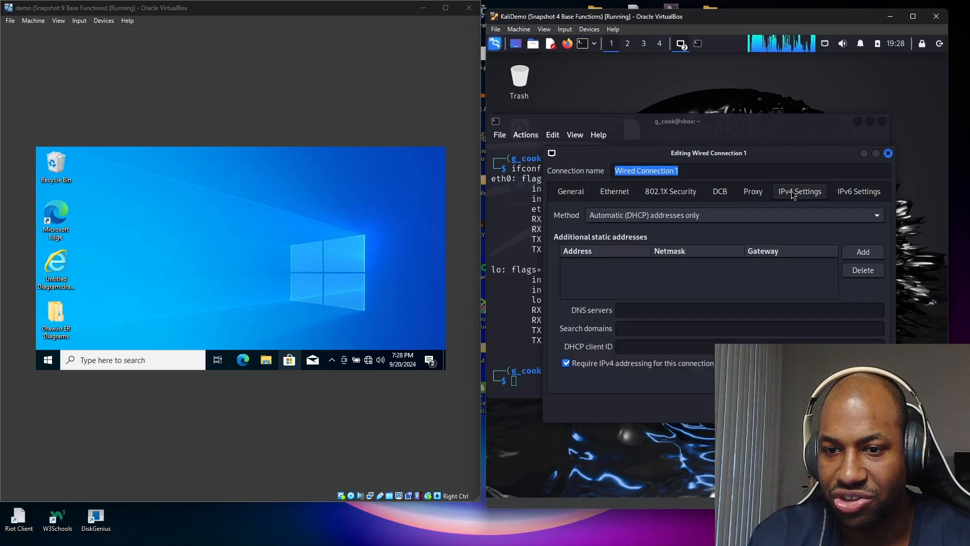
left_click(887, 153)
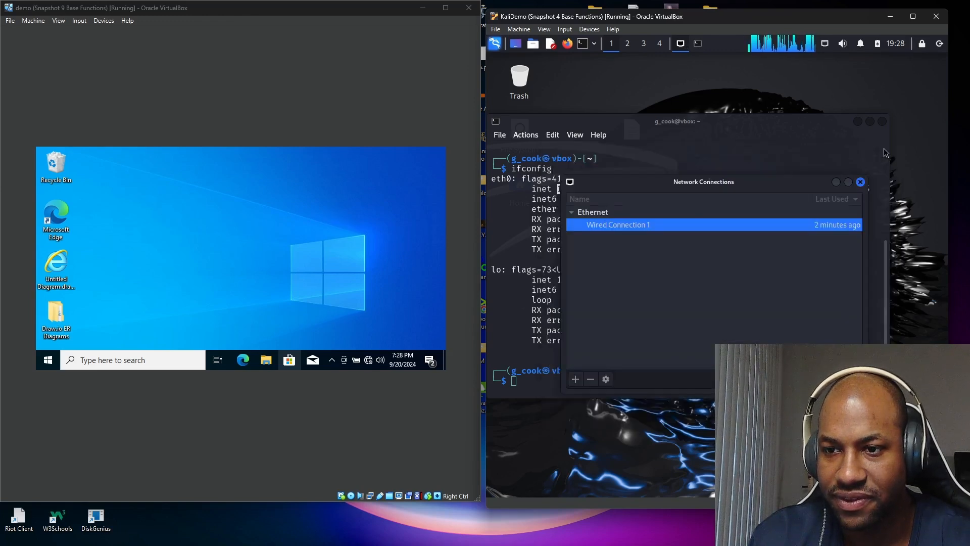
left_click(861, 182)
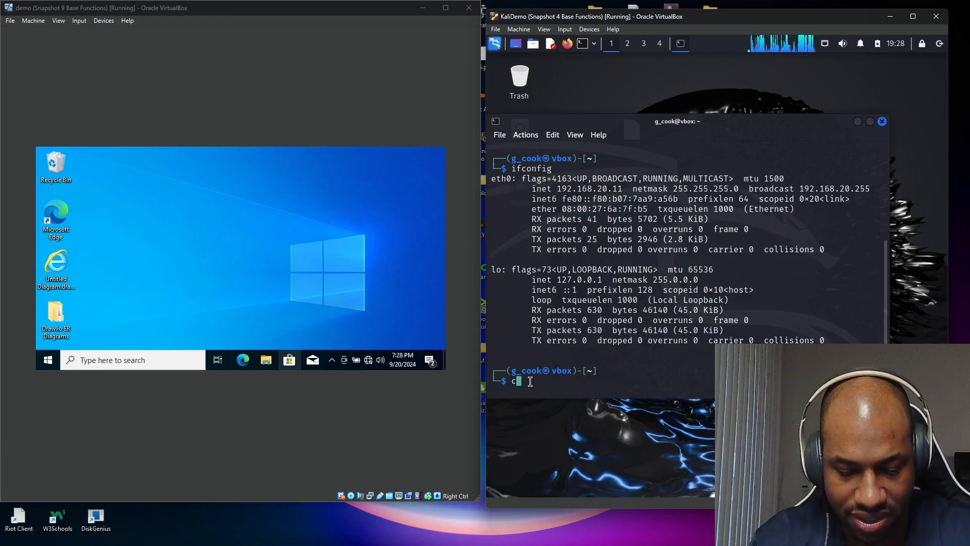
Step: Clear the terminal, run ifconfig to check eth0, then close the terminal
type("lear")
key("Return")
type("ifco")
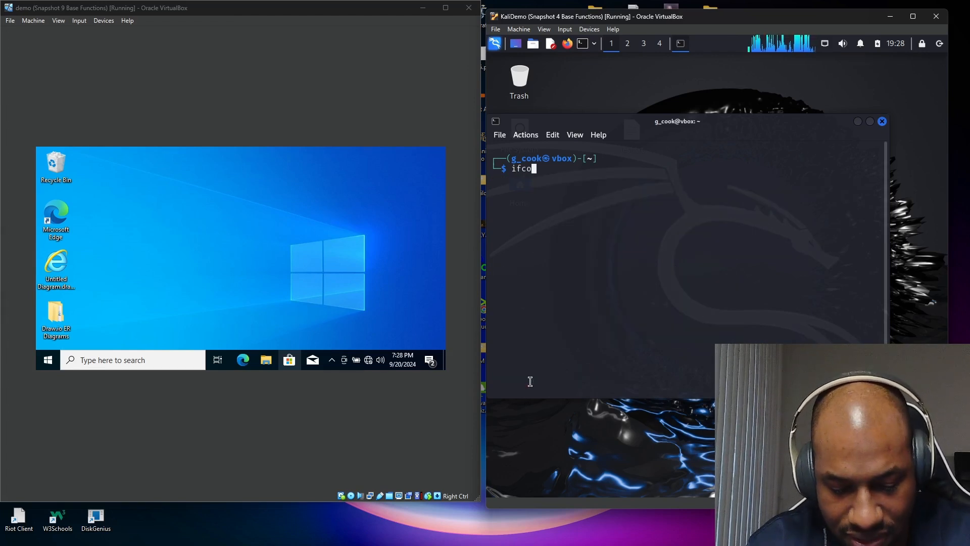
type("nfig")
key("Return")
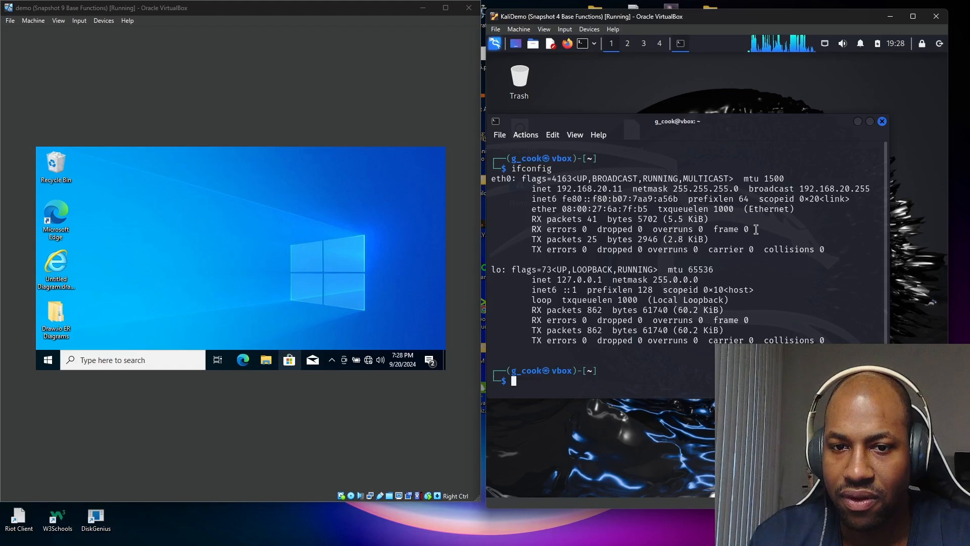
left_click(882, 122)
Step: Open Wired Connection 1 for editing through the network applet's connection list
right_click(826, 44)
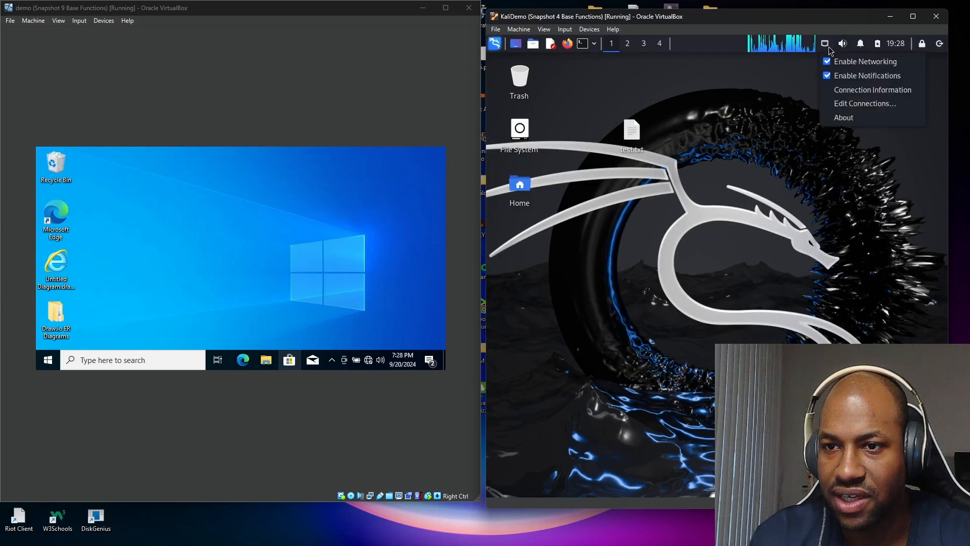
left_click(839, 133)
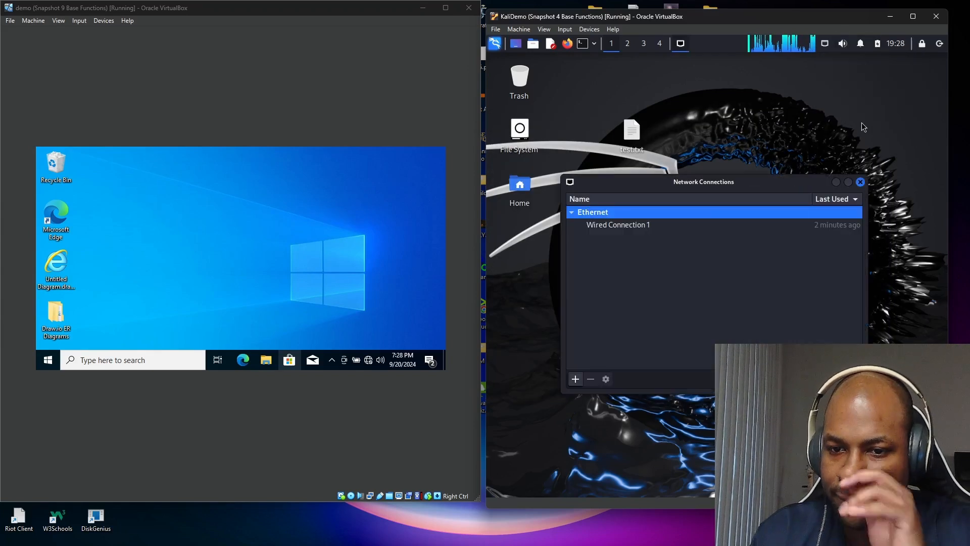
left_click(627, 225)
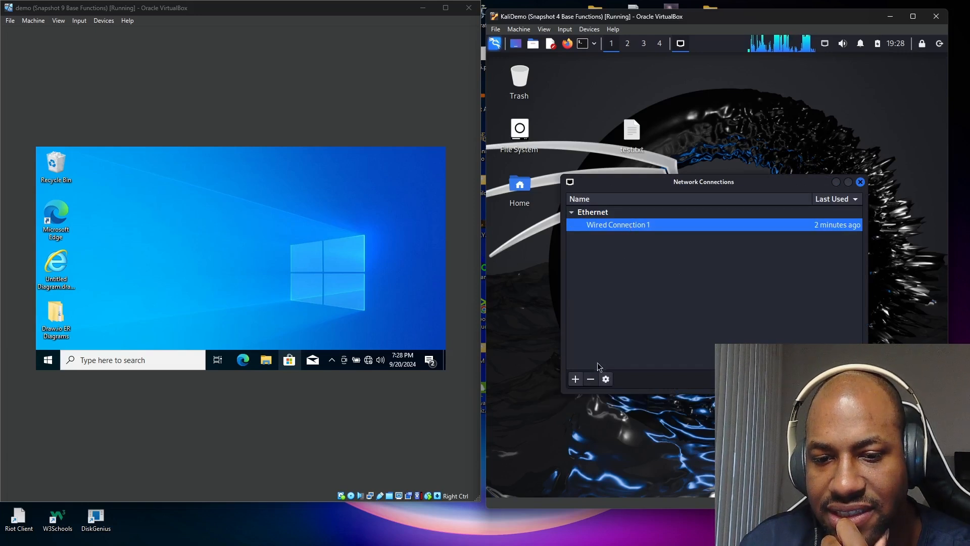
double_click(636, 226)
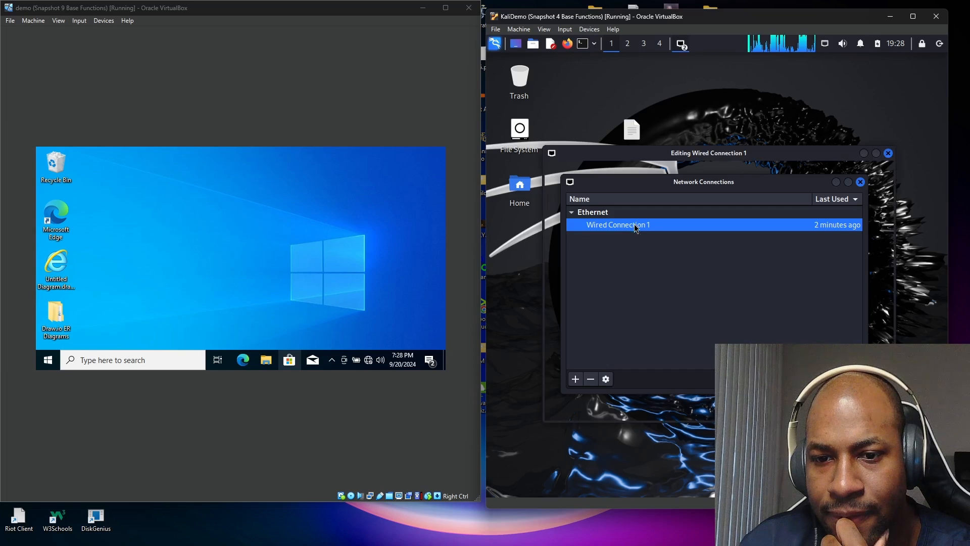
Step: Set its IPv4 method to Automatic (DHCP), save, and close Network Connections
left_click(808, 196)
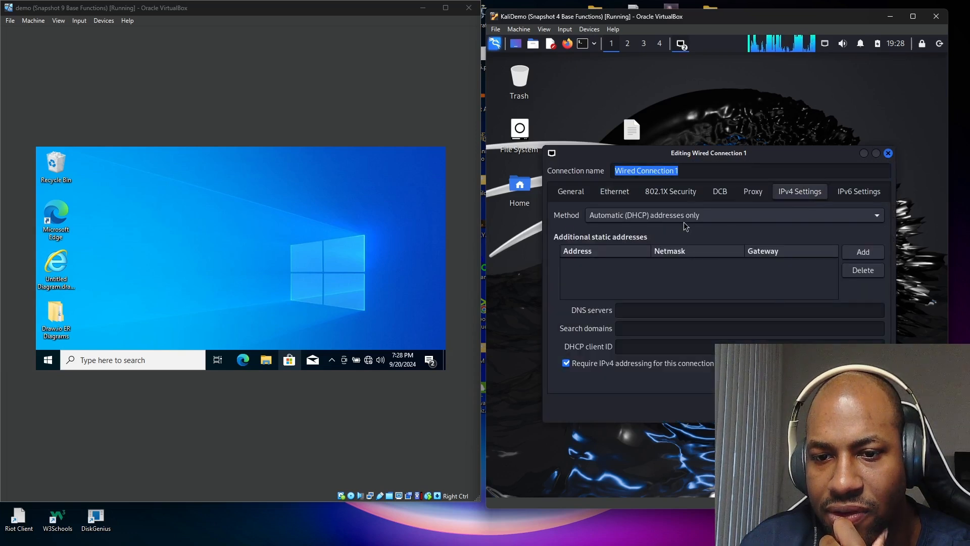
left_click(657, 215)
left_click(638, 201)
left_click(657, 215)
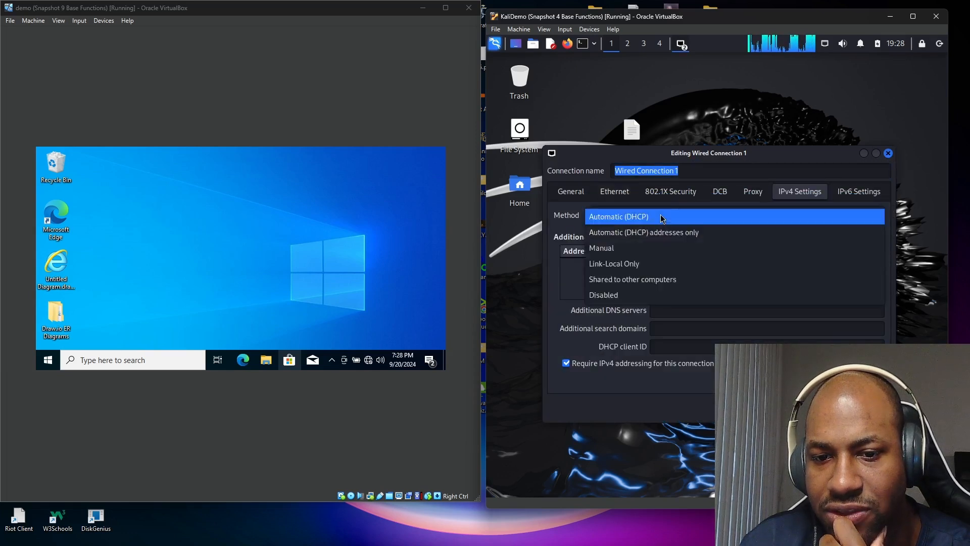
left_click(660, 215)
left_click(660, 214)
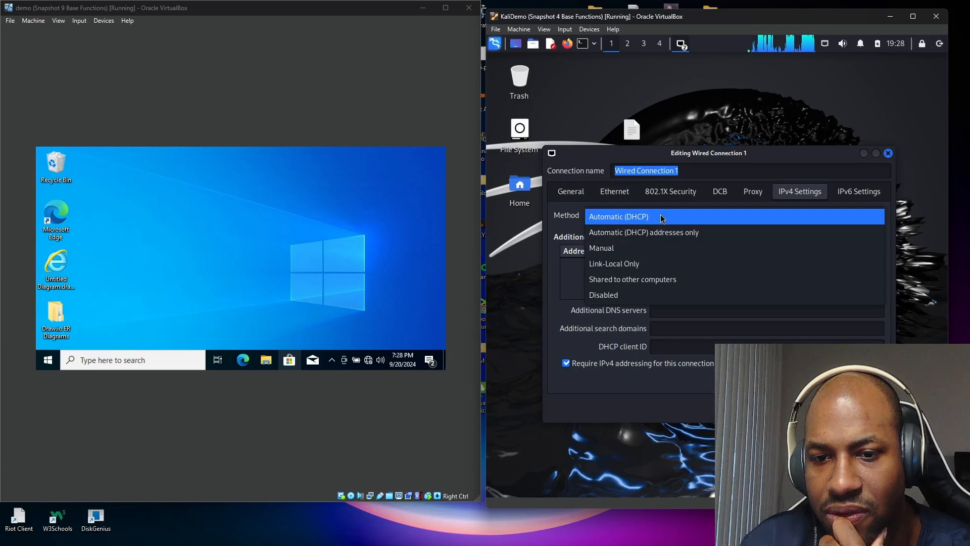
left_click(662, 217)
left_click(870, 408)
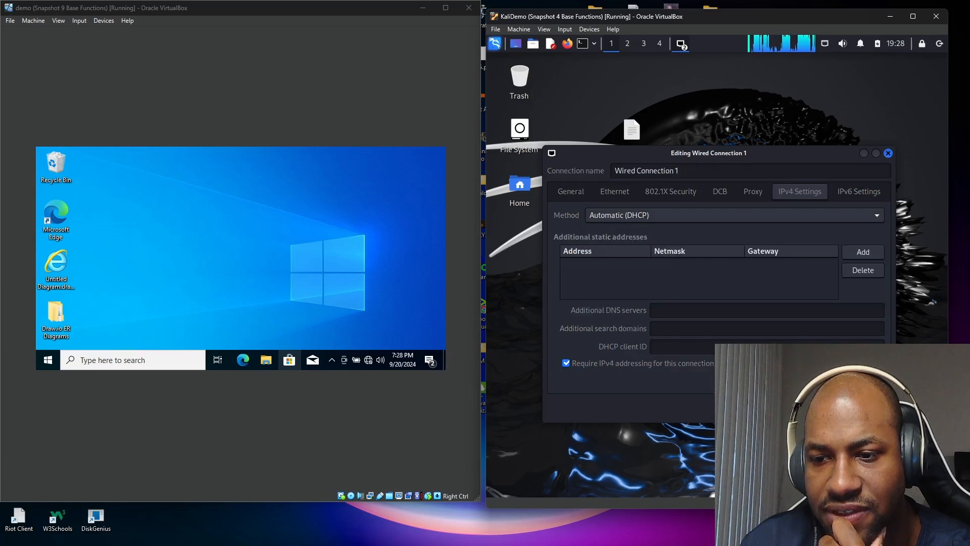
left_click(861, 182)
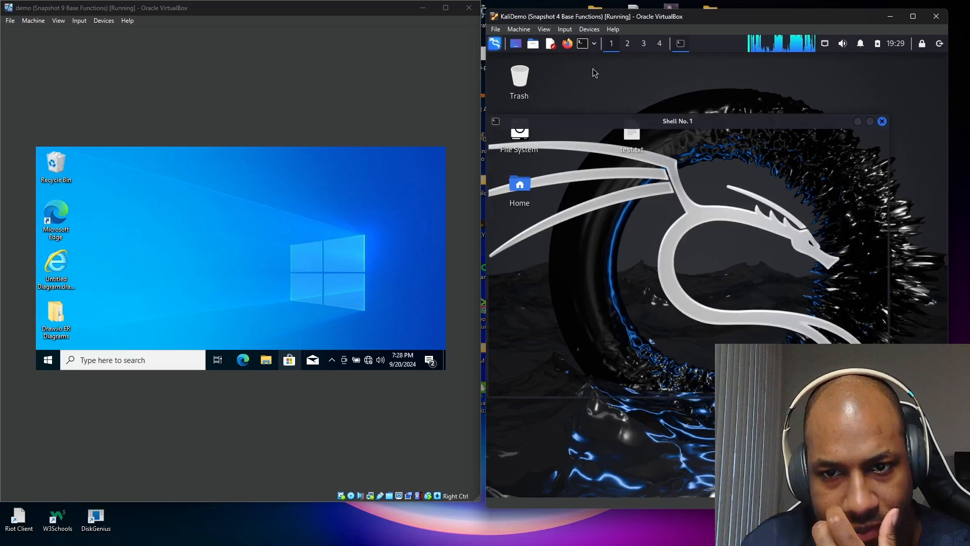
Step: Run ifconfig, then request deletion of Wired Connection 1 with the minus button
type("ifconfig")
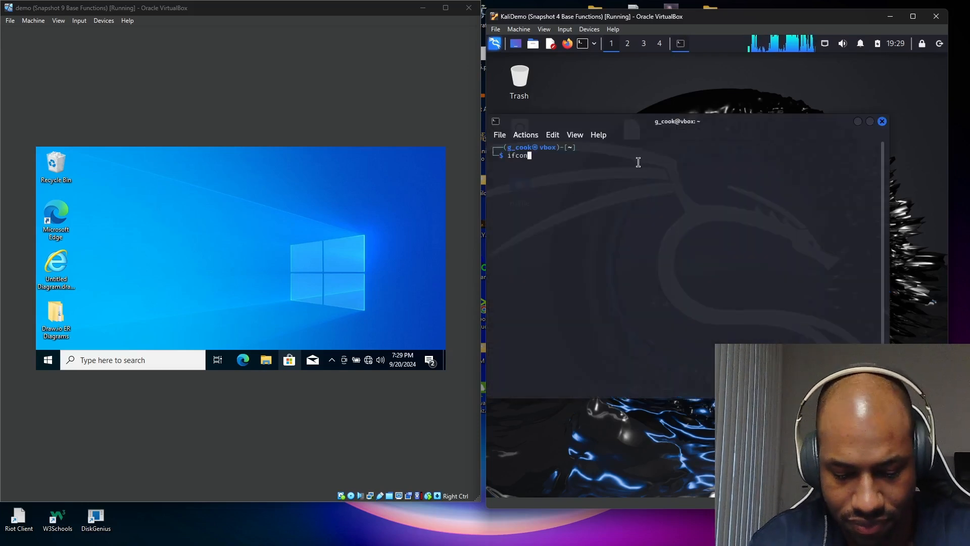
key("Return")
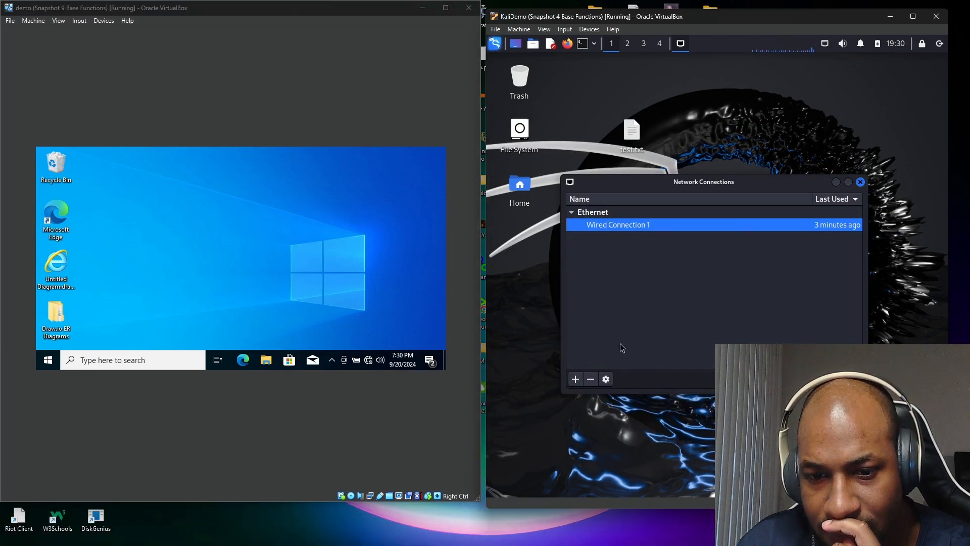
left_click(591, 379)
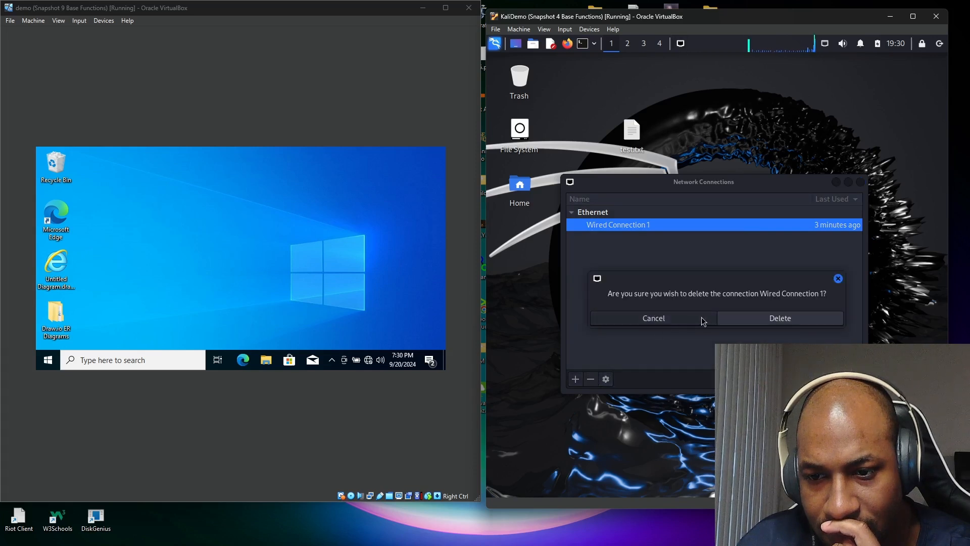
Step: Confirm deleting Wired Connection 1 and close the Network Connections window
left_click(729, 319)
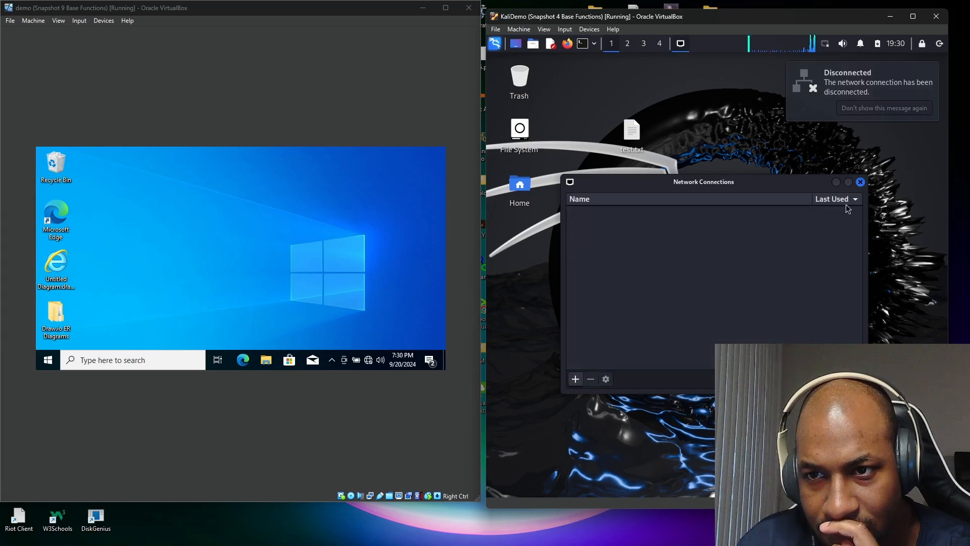
left_click(862, 183)
right_click(717, 167)
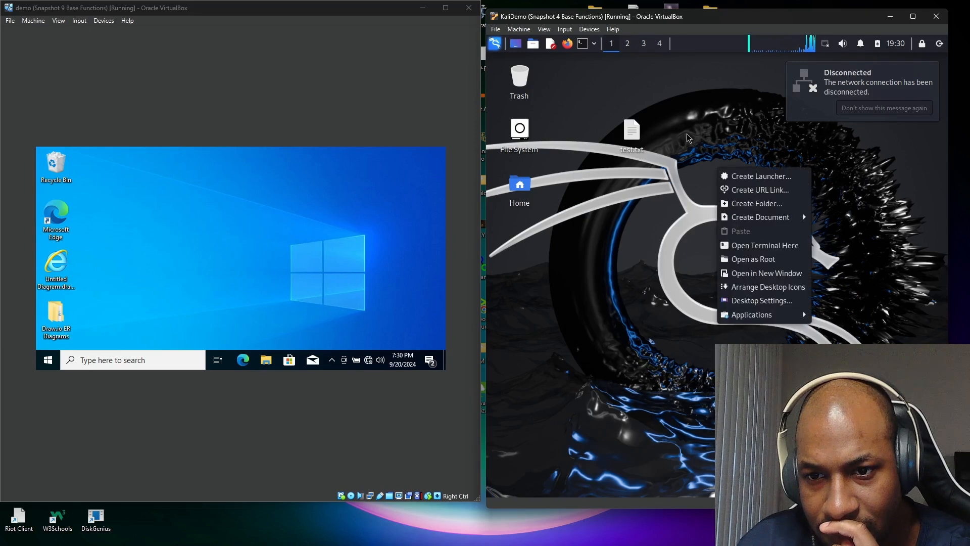
left_click(584, 46)
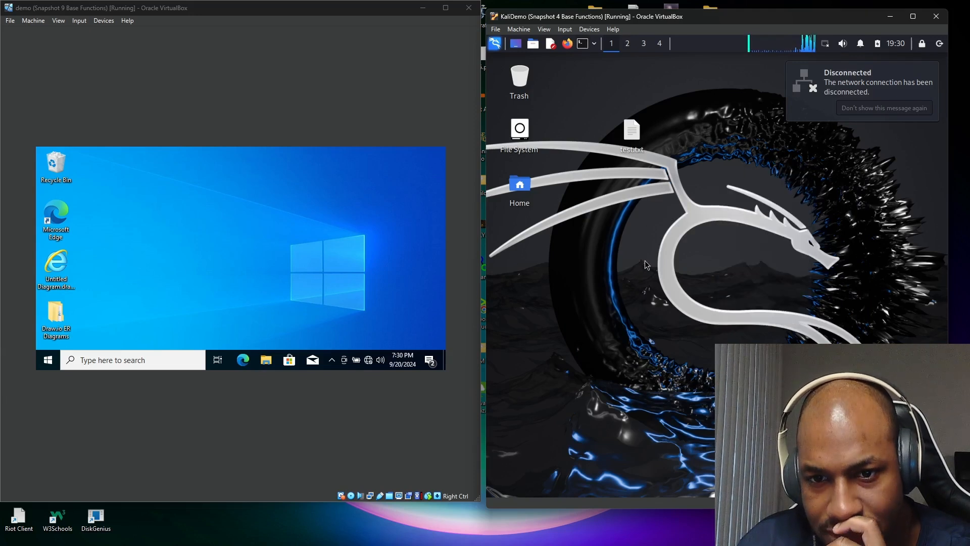
Step: Run ifconfig to confirm eth0 now has no IPv4 address
type("ifconfig")
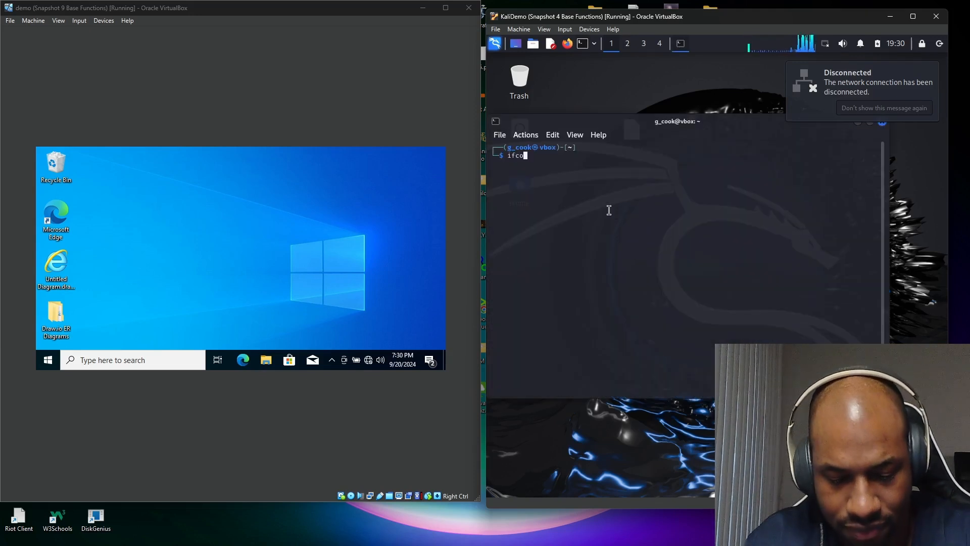
key("Return")
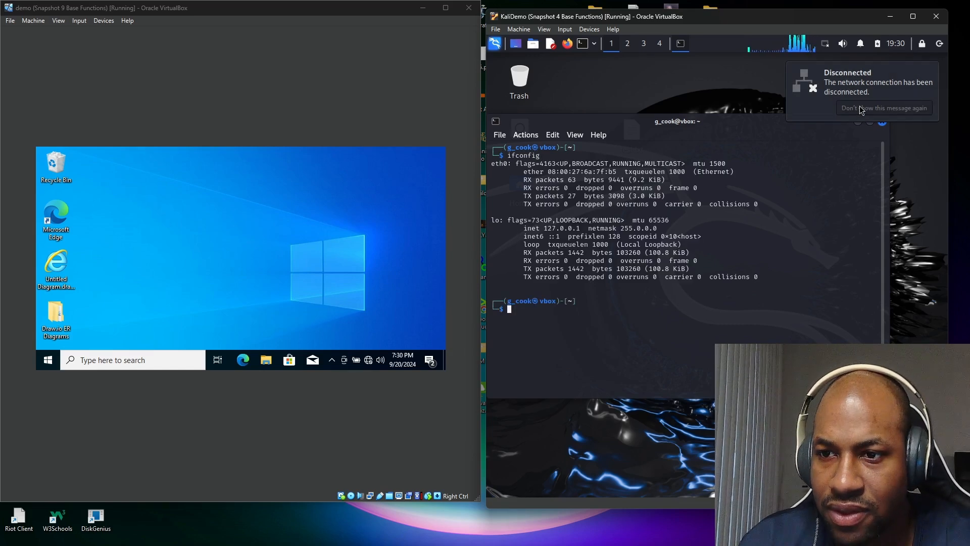
right_click(827, 47)
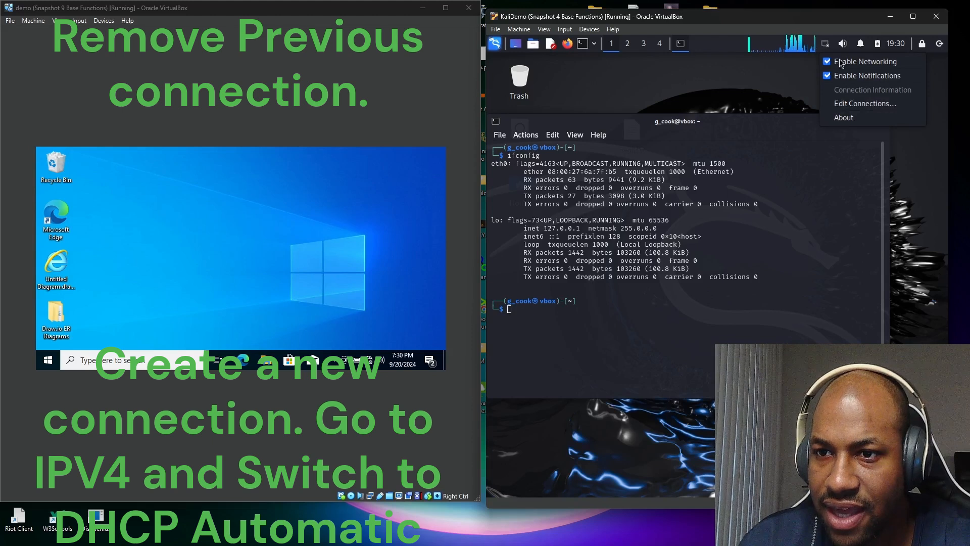
Step: Add a new Ethernet connection 1 with Automatic (DHCP) IPv4, save it, and close the list
left_click(853, 102)
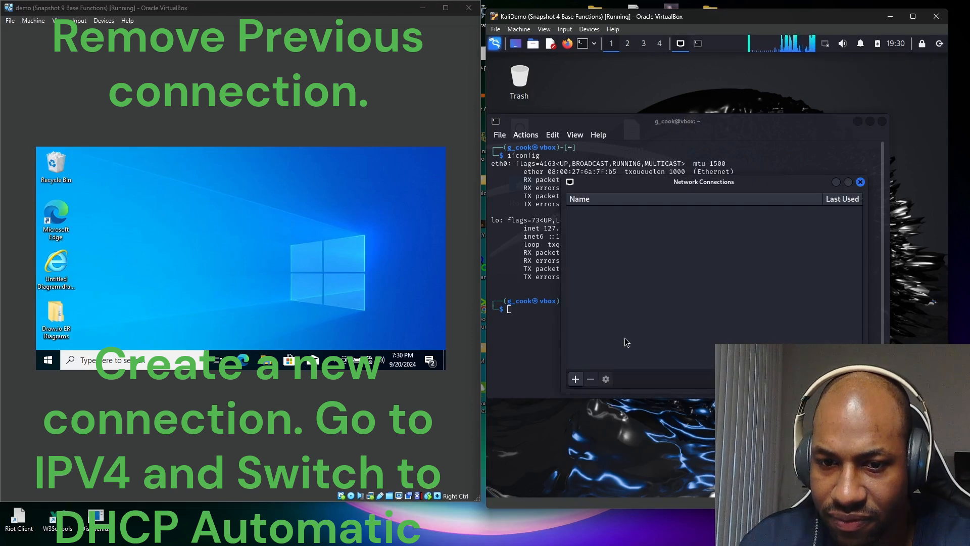
left_click(576, 380)
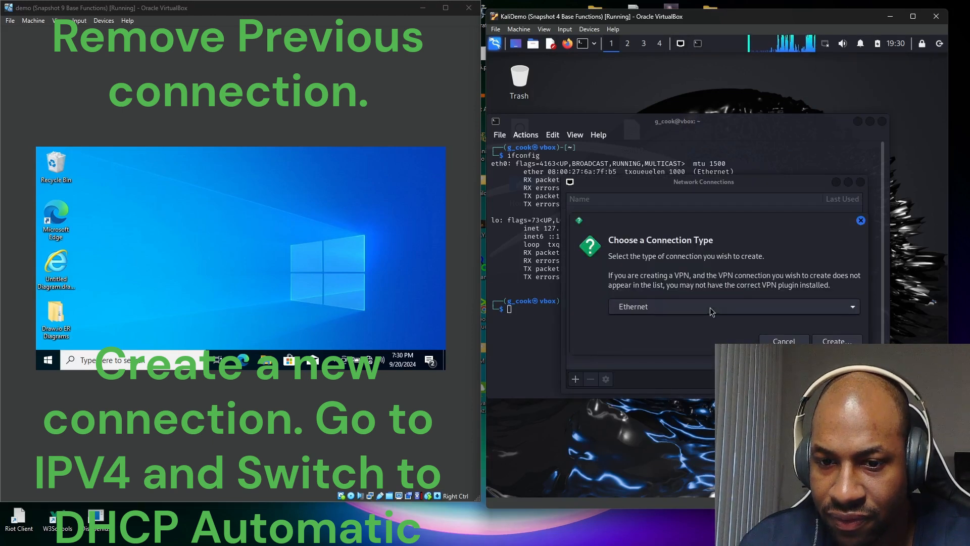
left_click(852, 342)
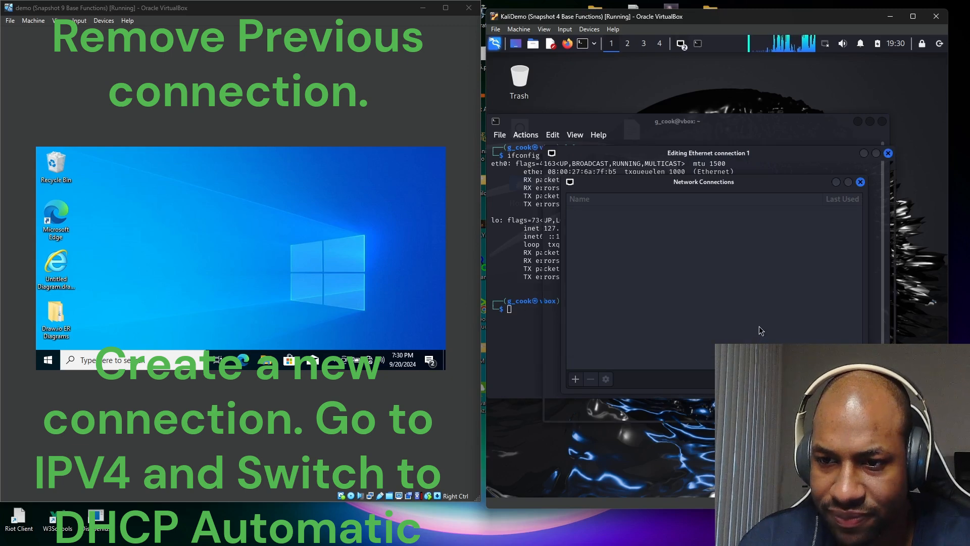
left_click(800, 191)
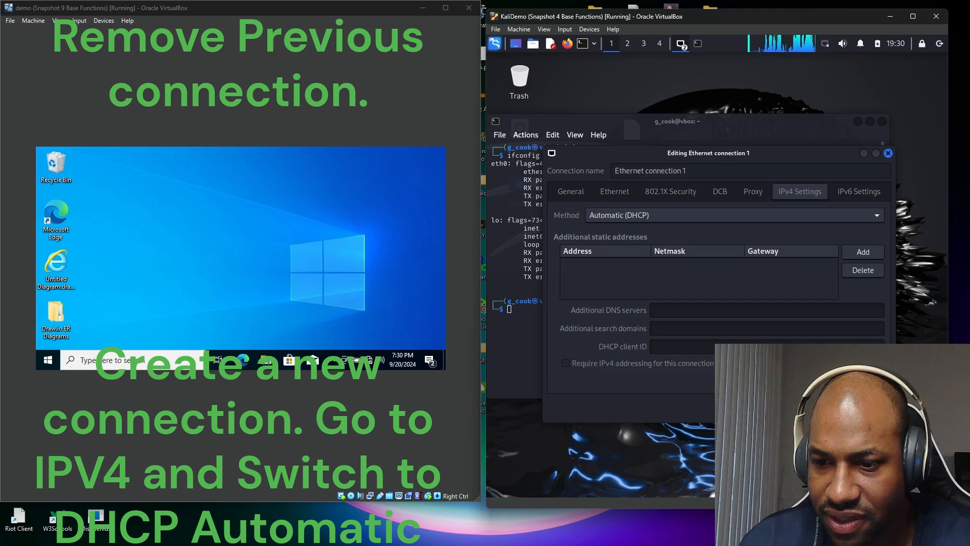
key("Return")
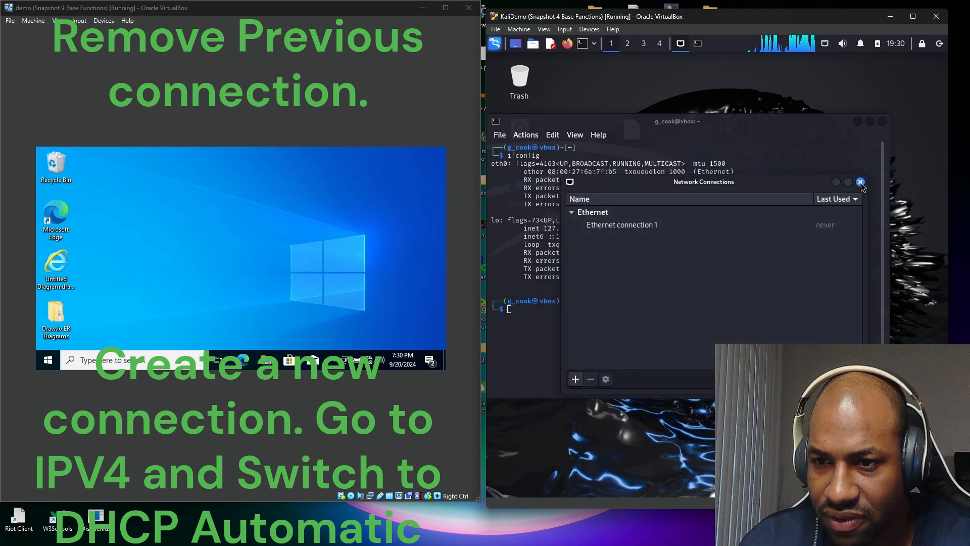
left_click(861, 182)
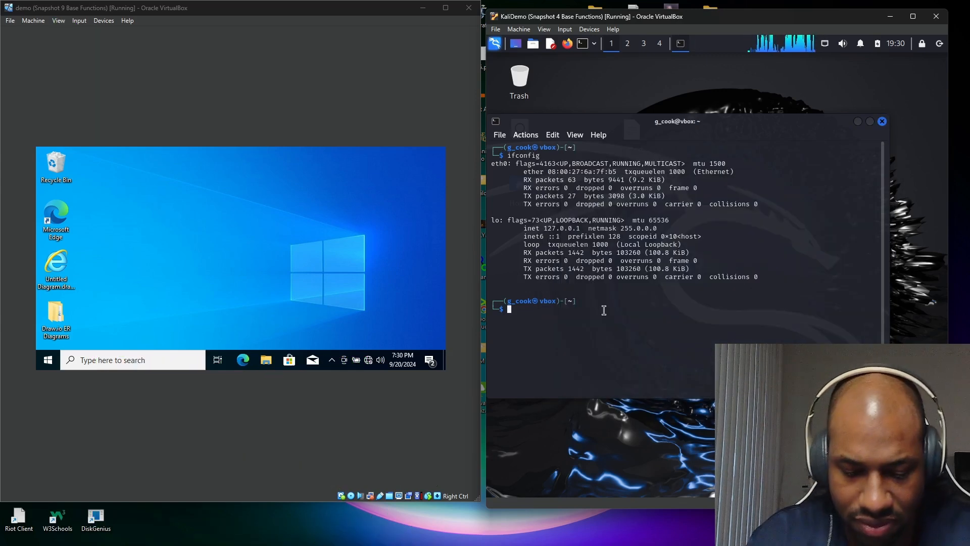
Step: Run ifconfig to check eth0's new address, then minimize the terminal
type("ifconfig")
key("Return")
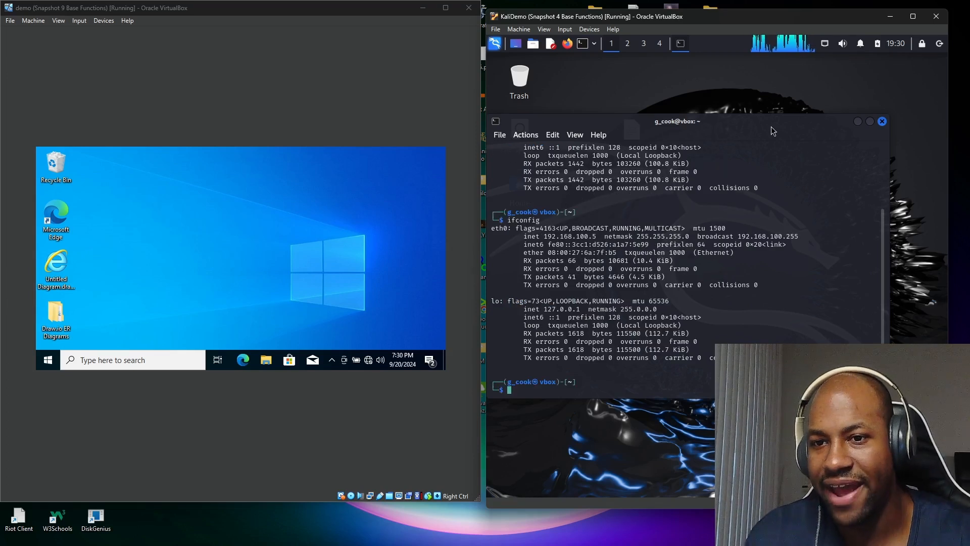
left_click(859, 121)
Step: Confirm Ethernet connection 1's IPv4 method is Automatic (DHCP), then cancel and close Network Connections
right_click(825, 43)
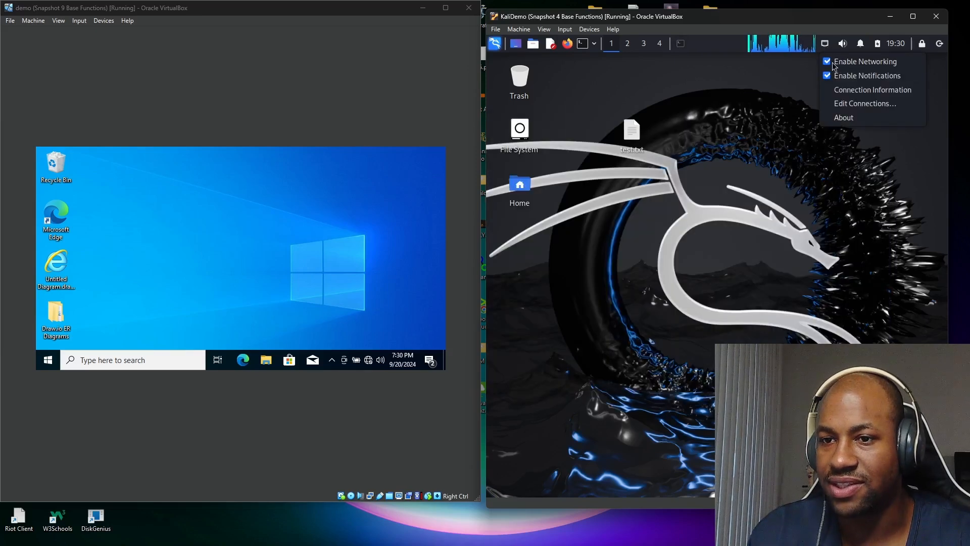
left_click(845, 103)
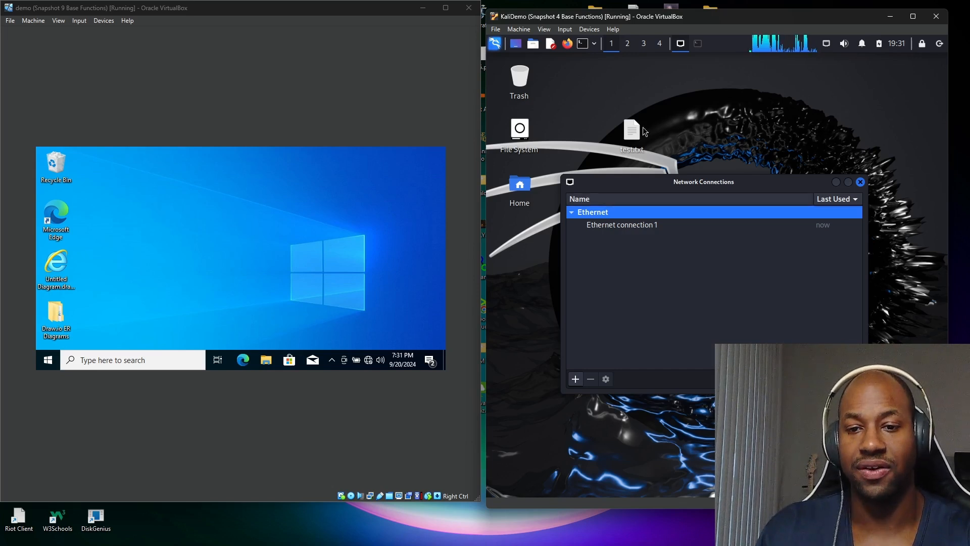
left_click(618, 225)
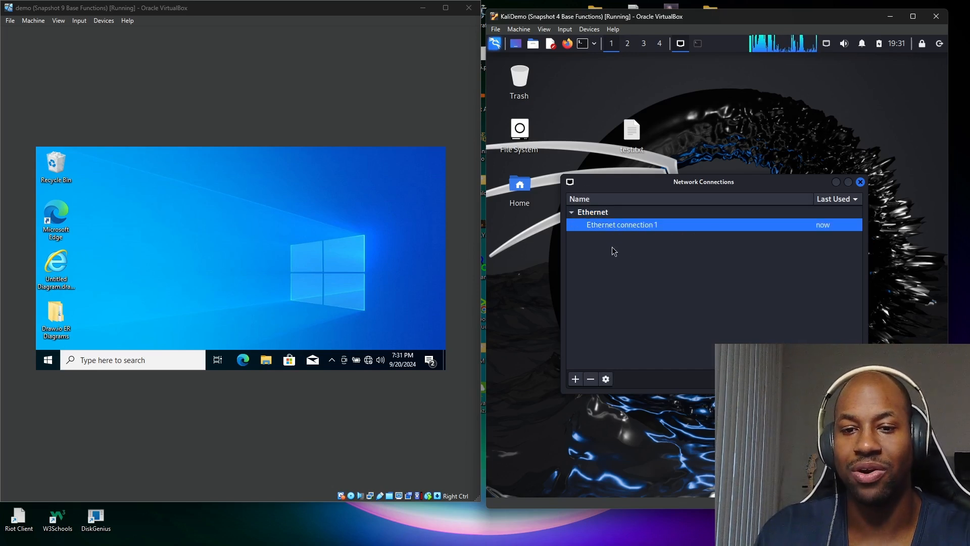
double_click(652, 225)
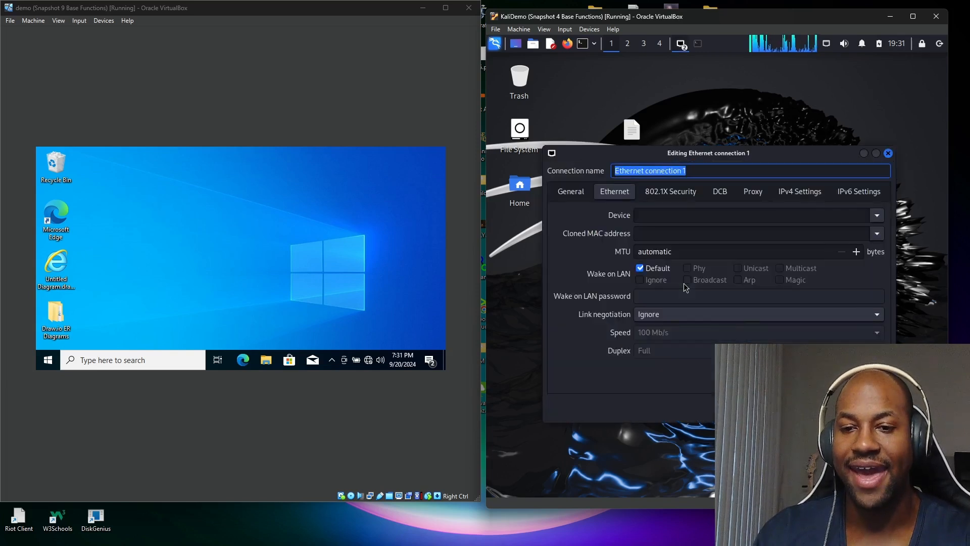
left_click(810, 194)
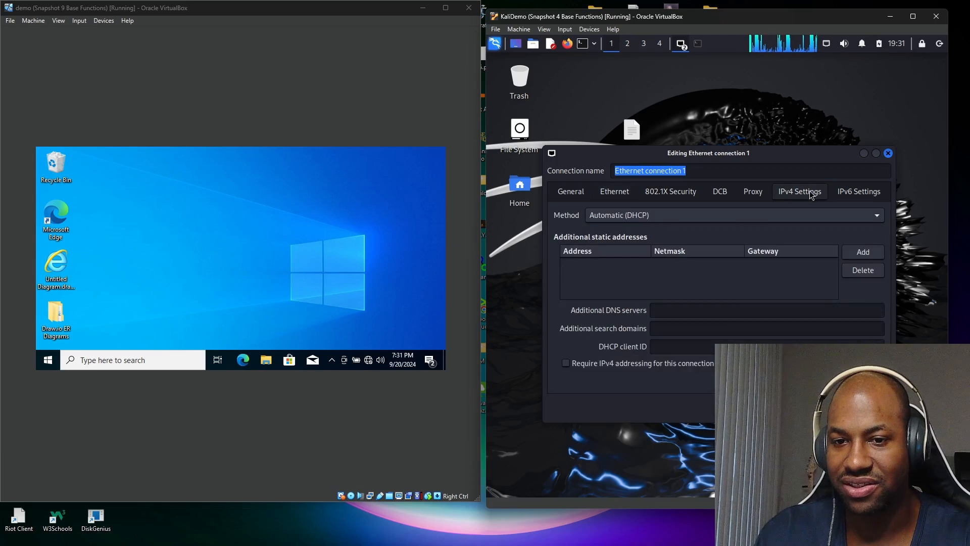
left_click(683, 219)
left_click(685, 219)
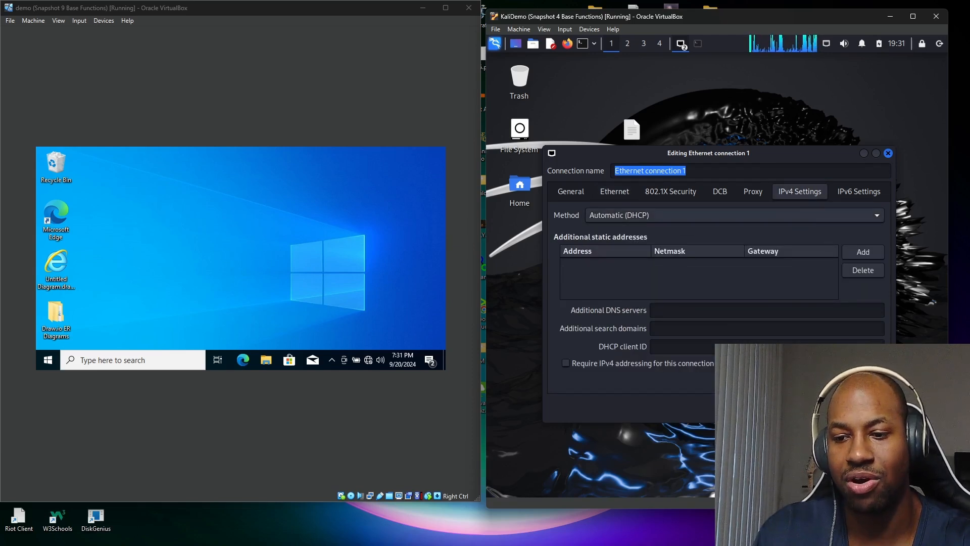
left_click(821, 408)
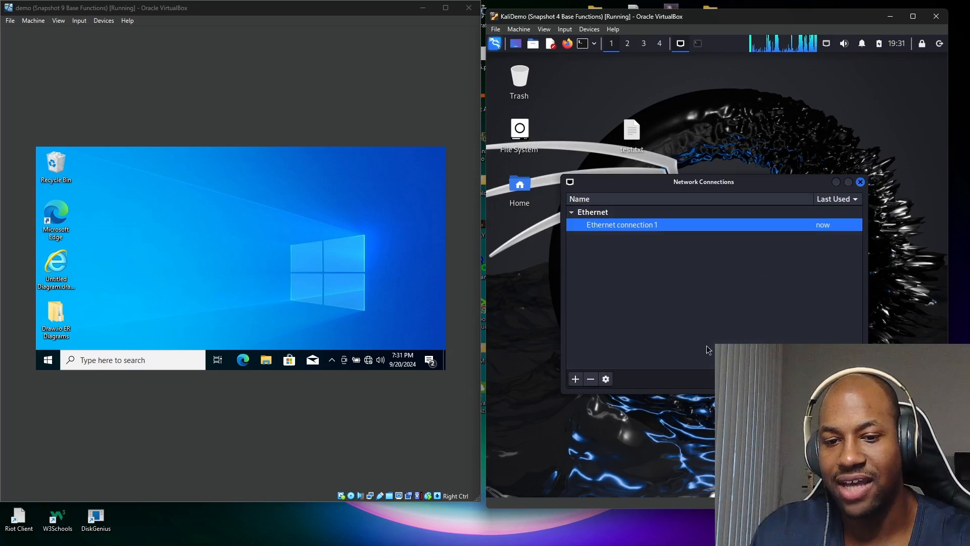
left_click(861, 183)
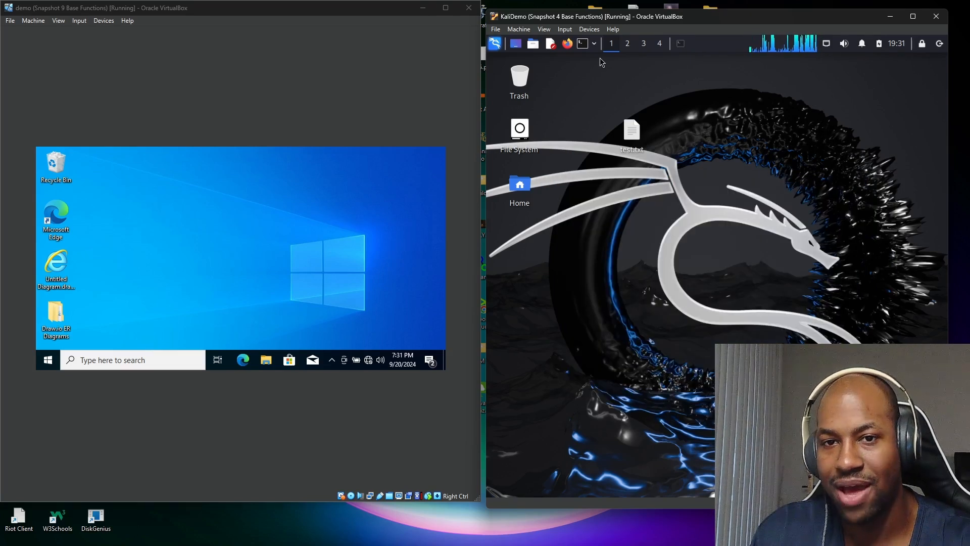
Step: Open a new Kali terminal with larger text and run ip addr show
key("ctrl+alt+t")
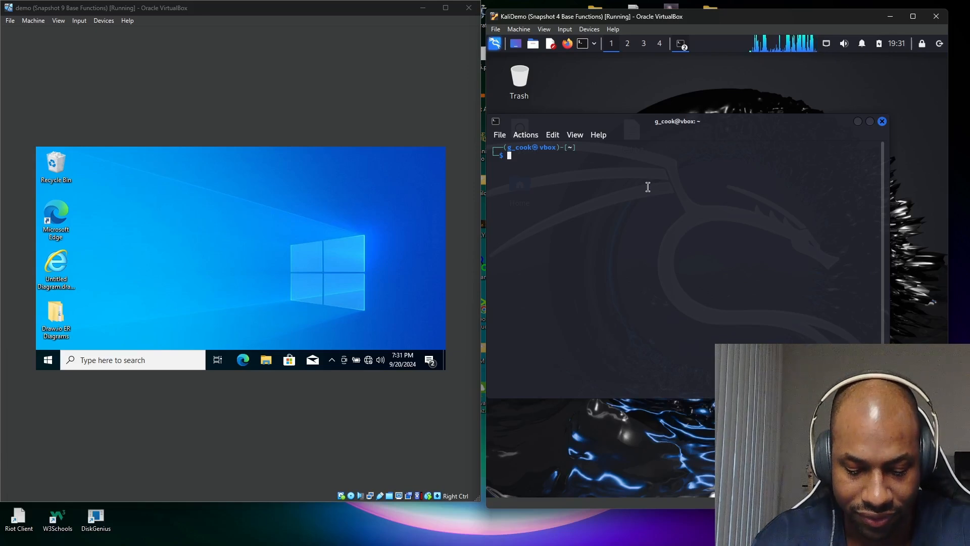
type("ip shp")
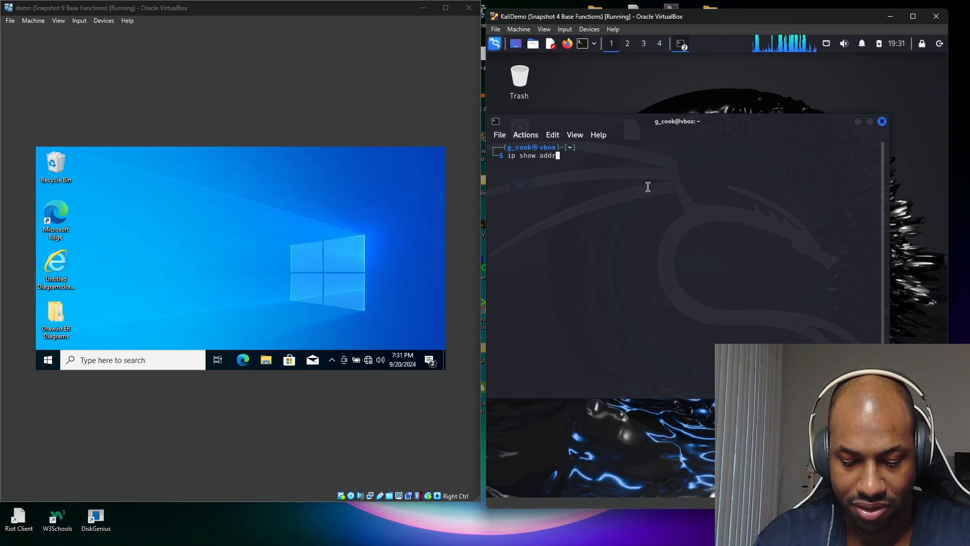
key("Return")
key("ctrl+plus")
key("ctrl+plus")
key("Return")
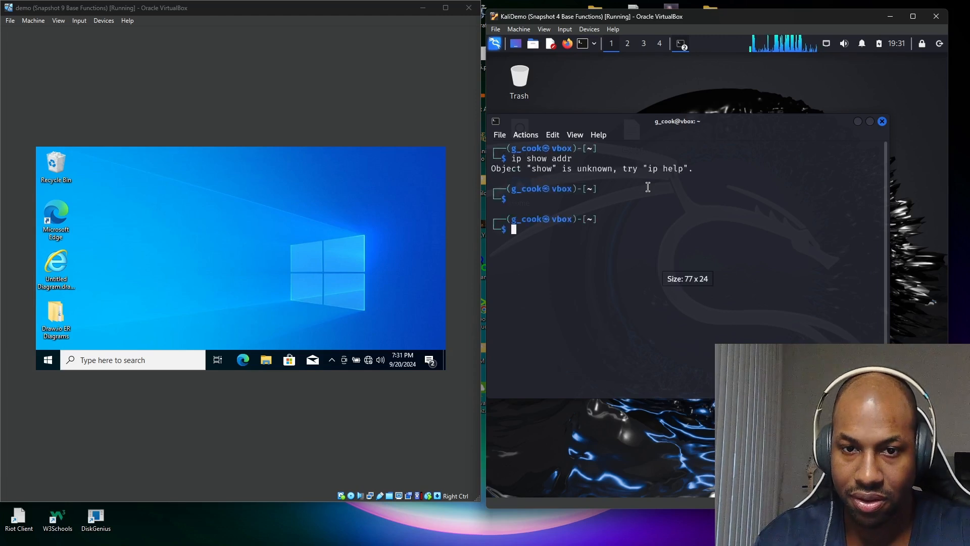
type("qi")
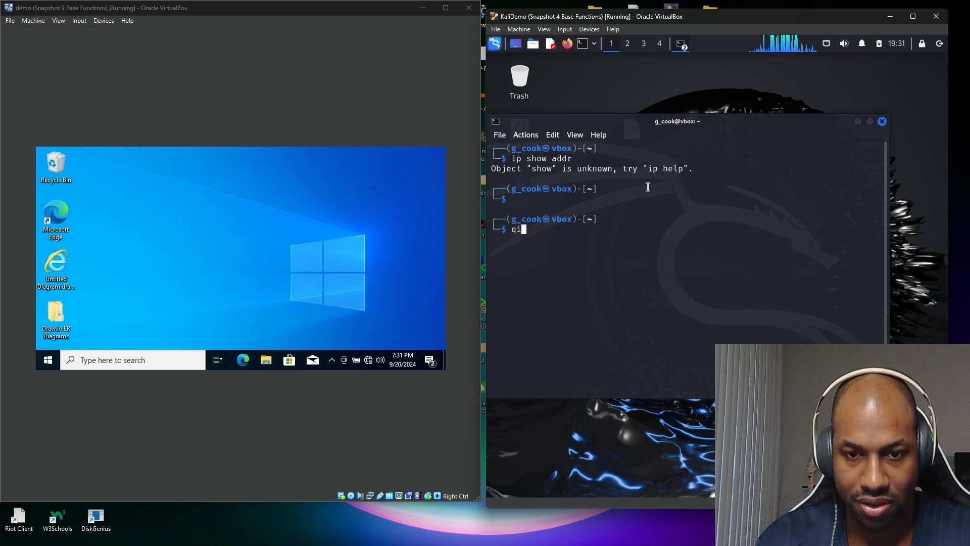
type(" sho")
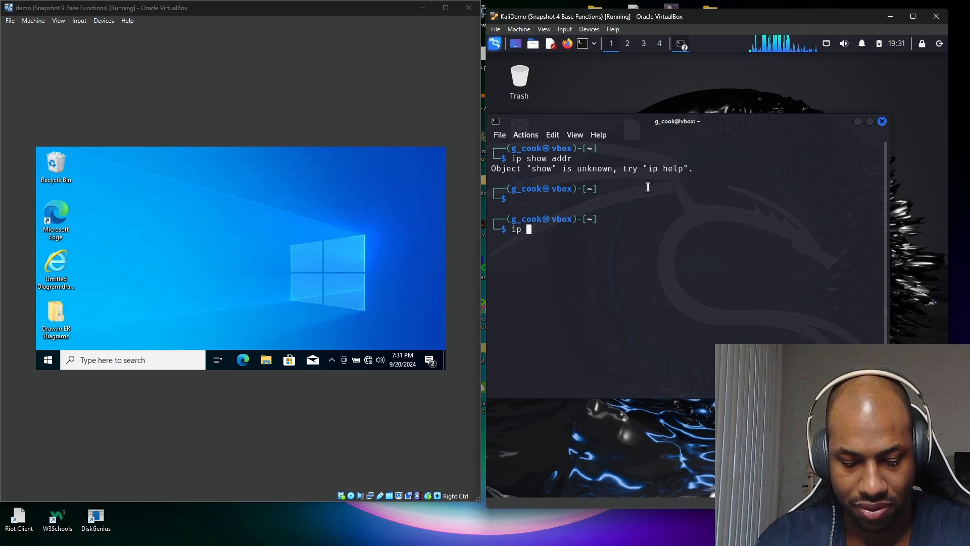
type("addr show")
key("Return")
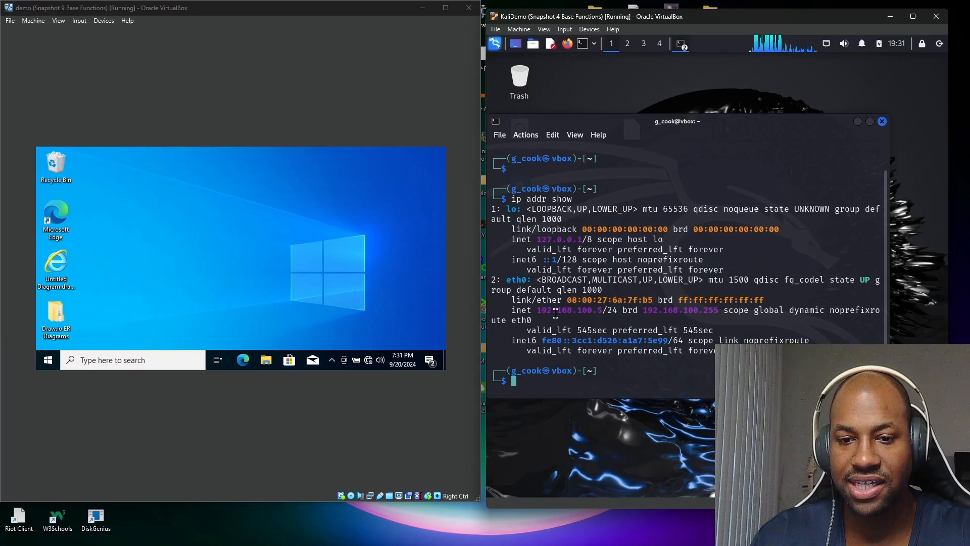
Step: Highlight eth0's 192.168.100.5 address, then start a search in the Windows VM
left_click_drag(538, 311, 611, 314)
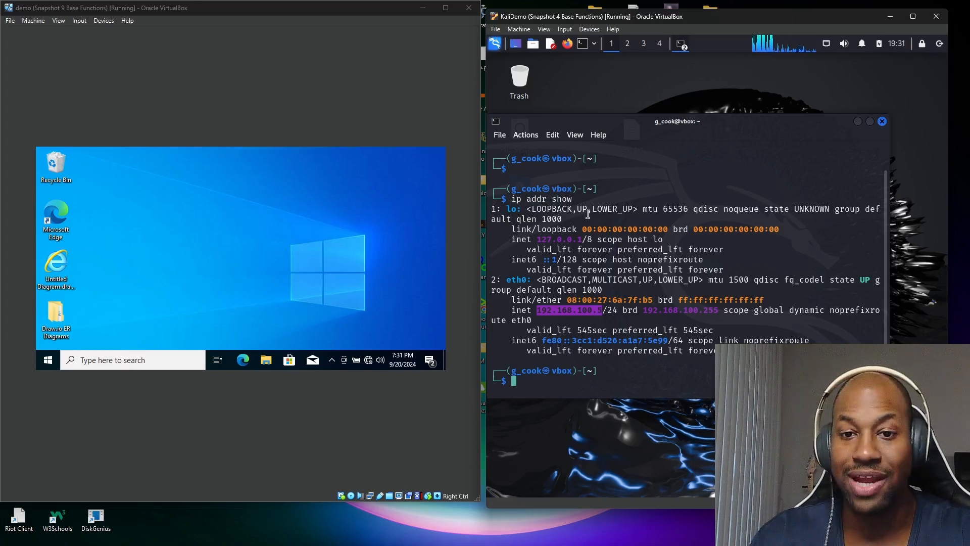
left_click(265, 233)
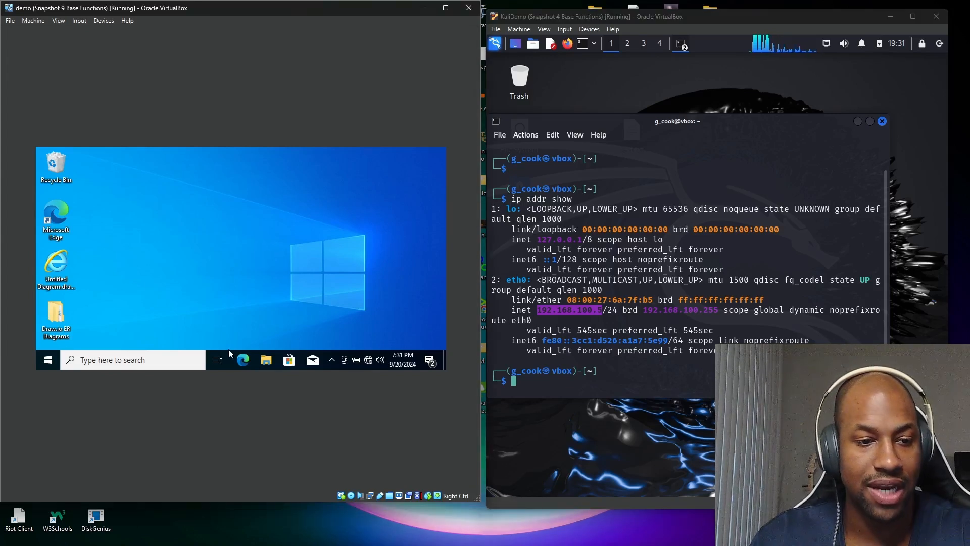
left_click(134, 359)
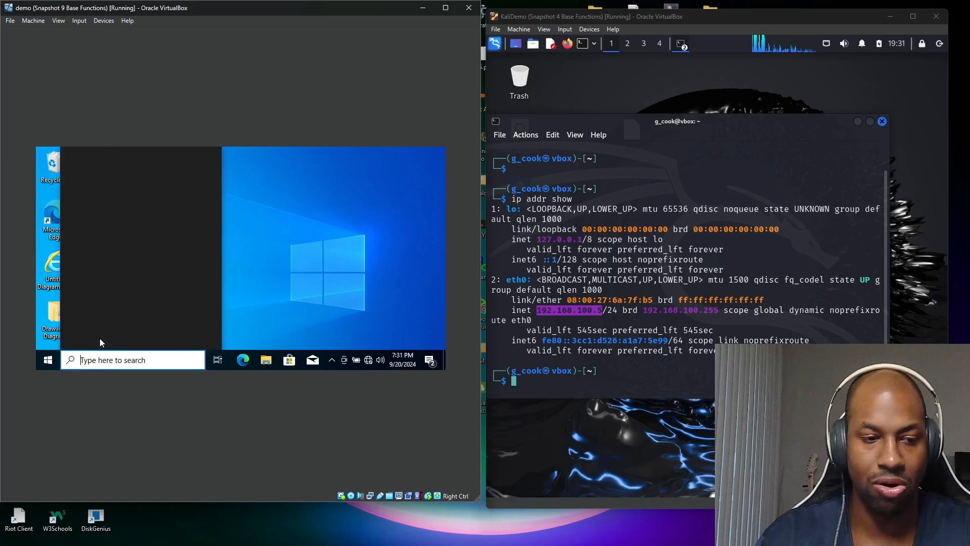
Step: Launch Command Prompt in the Windows VM and run ipconfig
type("cmd")
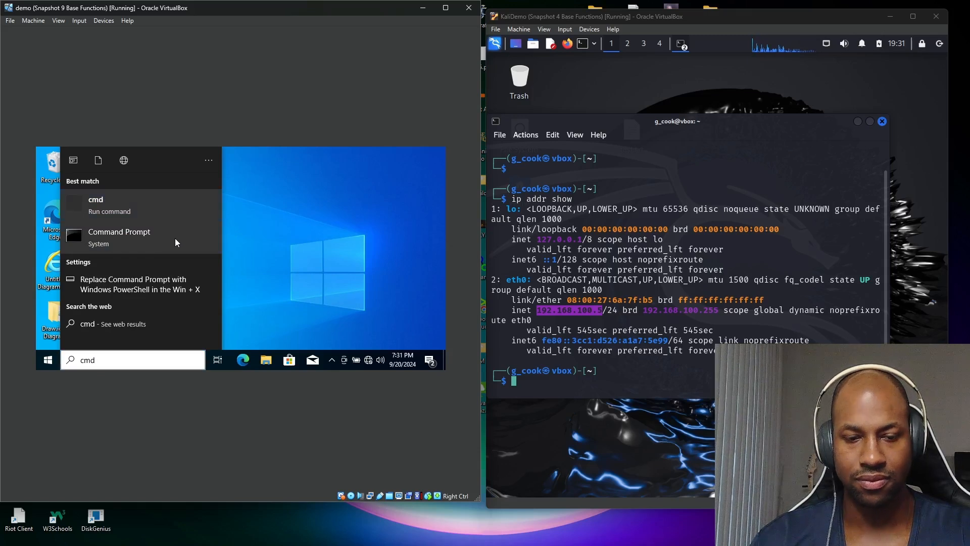
left_click(176, 241)
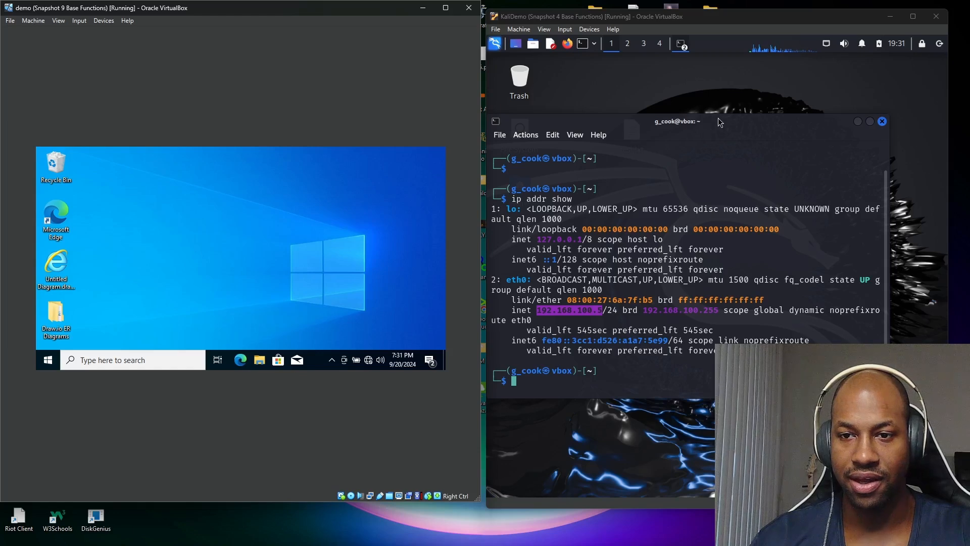
left_click_drag(717, 121, 760, 123)
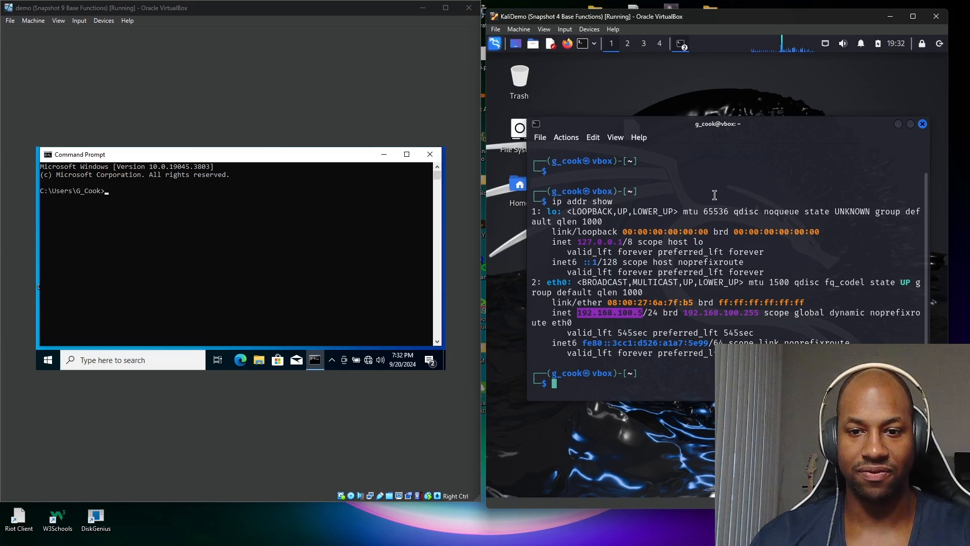
left_click(118, 192)
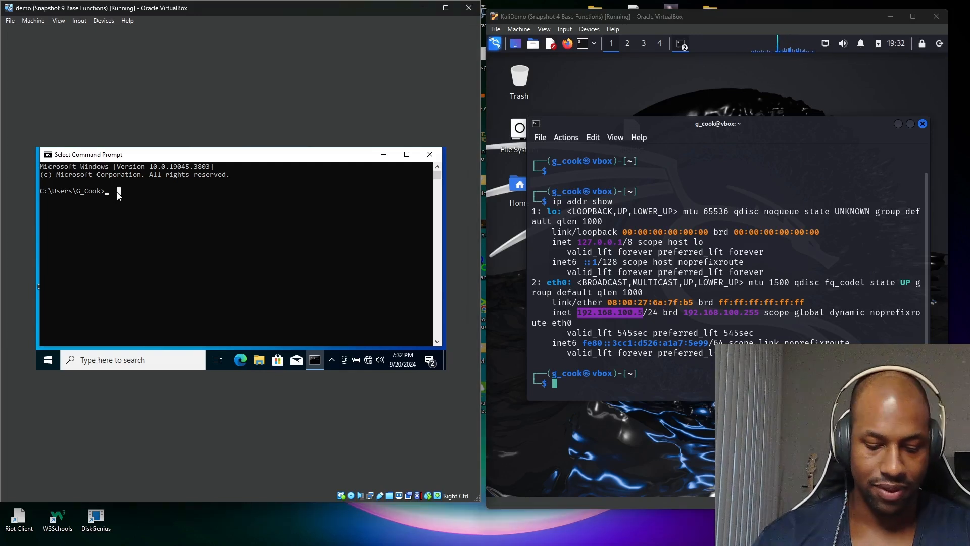
type("ipconfig")
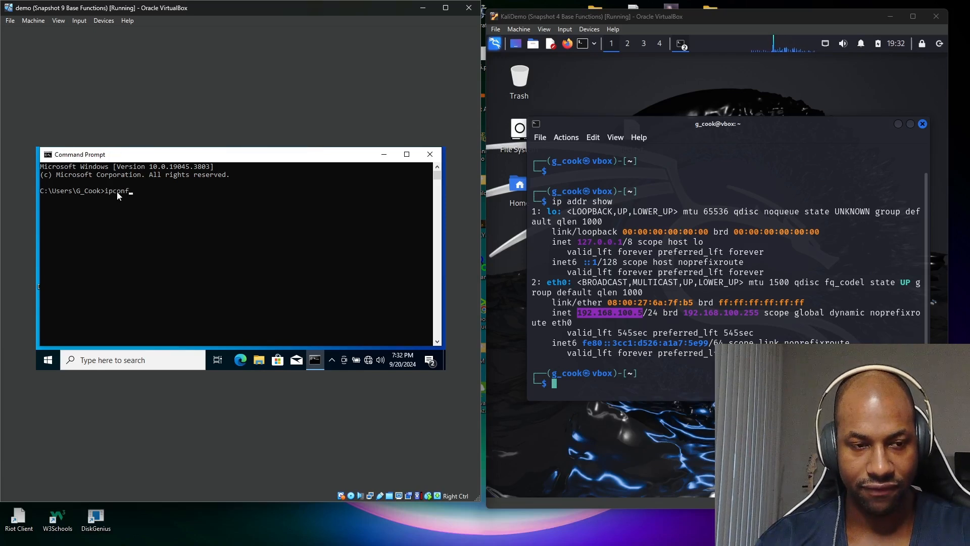
key("Return")
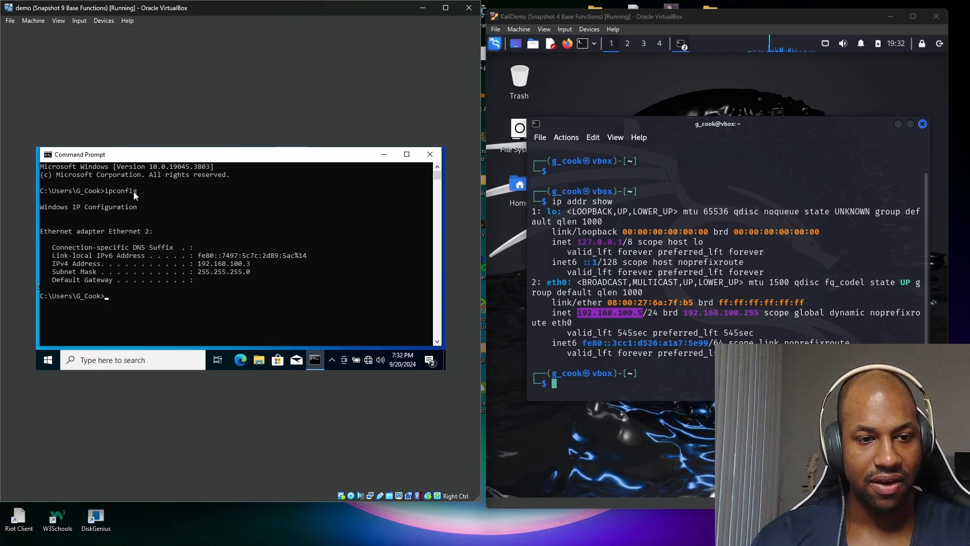
Step: Highlight the Windows IPv4 address 192.168.100.3, then hide the VirtualBox Manager
key("alt+Tab")
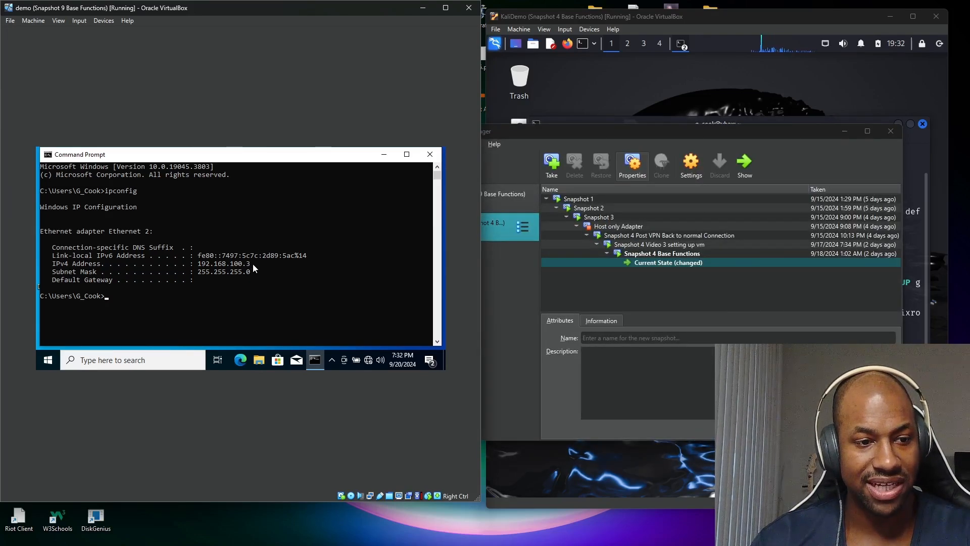
left_click_drag(252, 264, 210, 267)
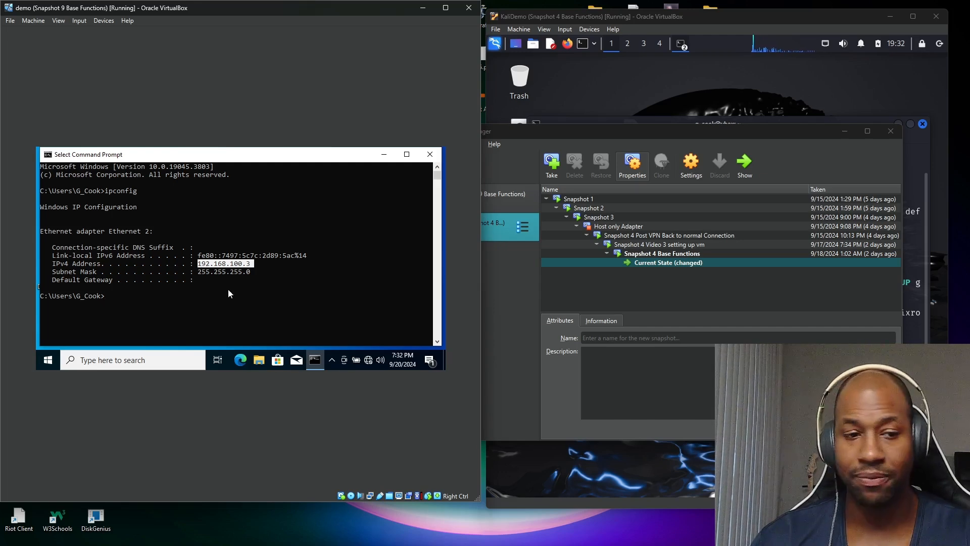
left_click(205, 313)
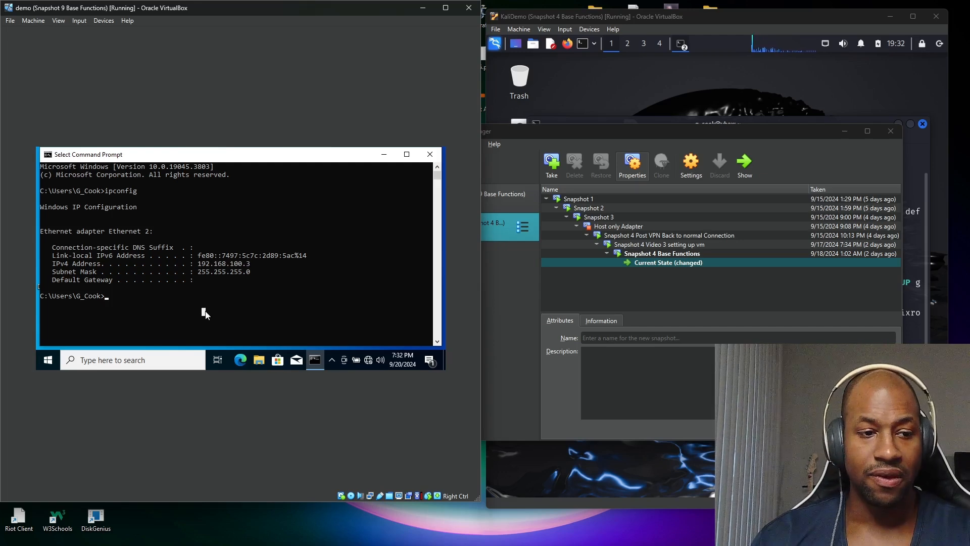
left_click(840, 131)
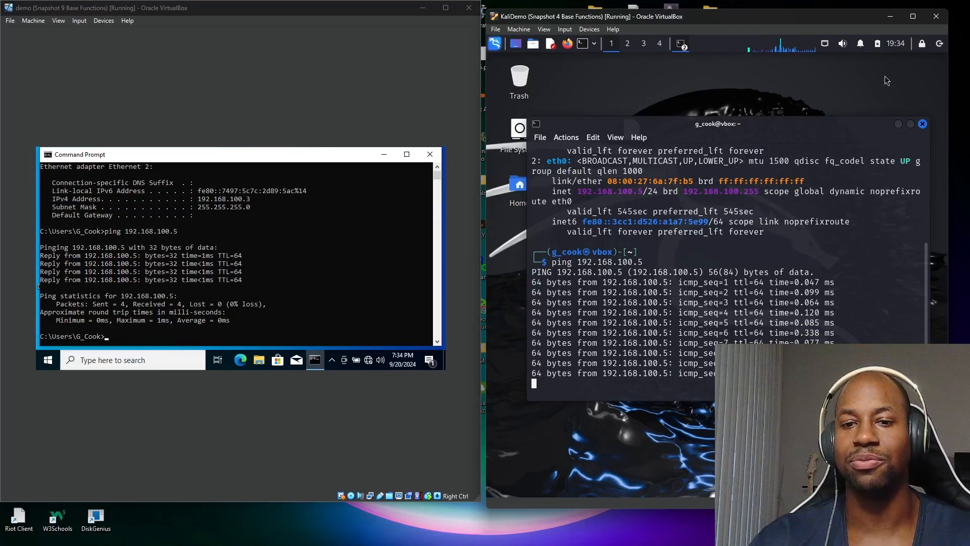
Step: Close the Kali terminal and the Windows Command Prompt windows
left_click(923, 125)
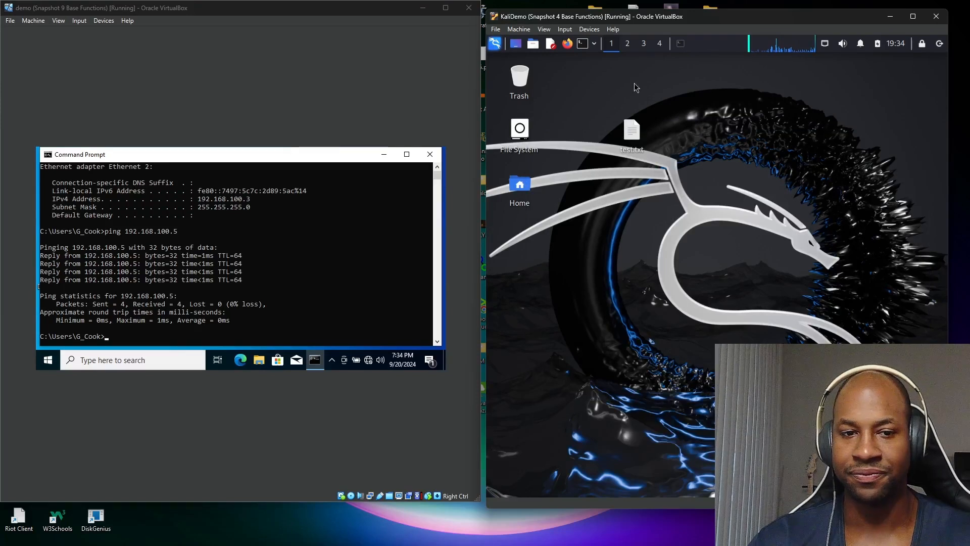
left_click(430, 154)
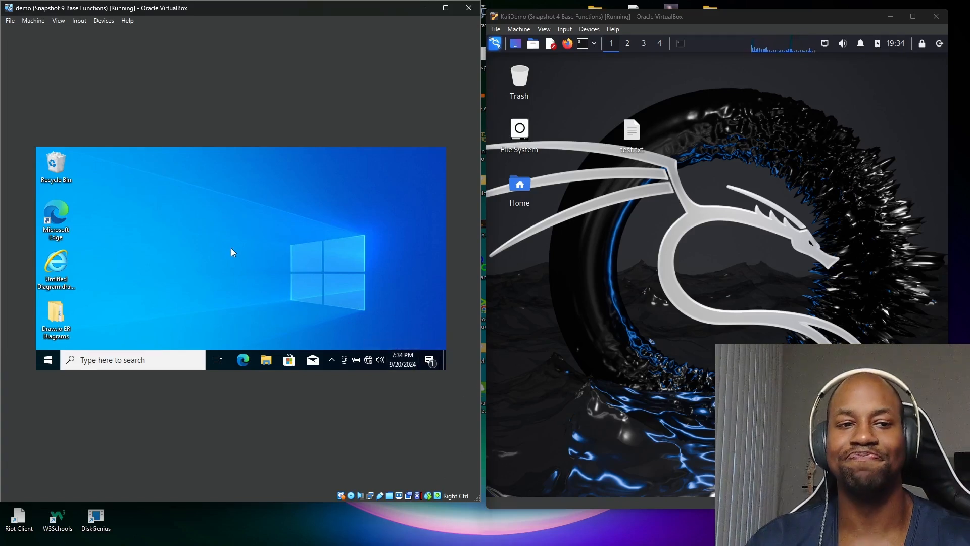
Step: Power off the Windows demo VM through File > Close
left_click(10, 23)
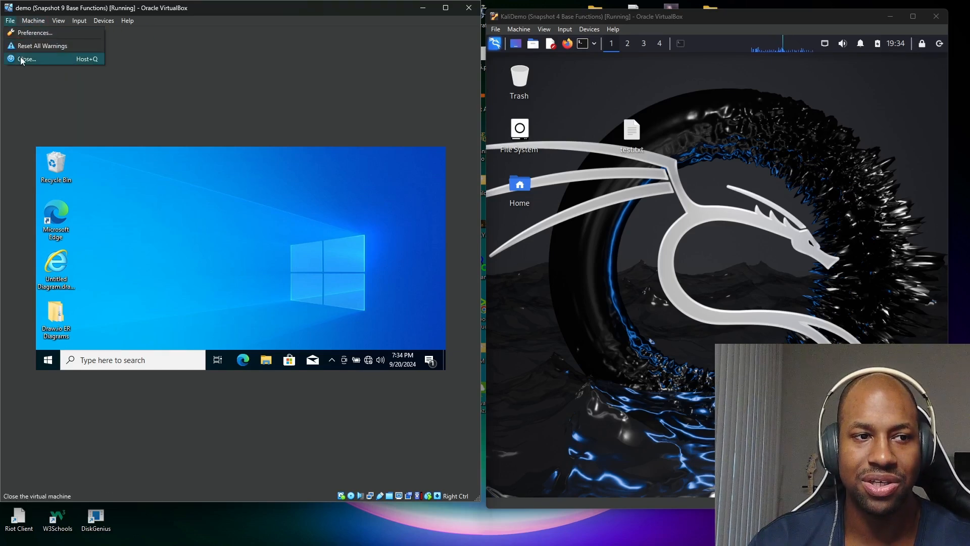
left_click(21, 59)
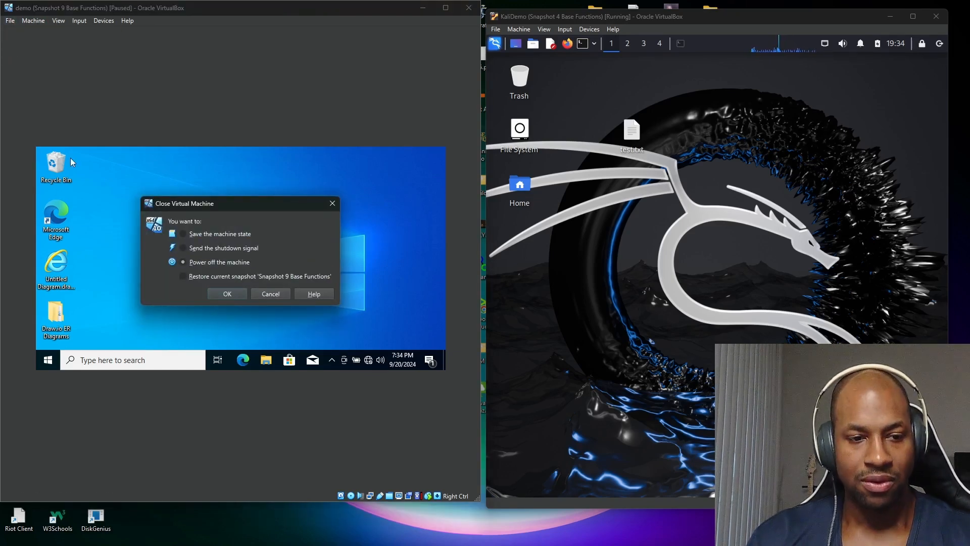
left_click(227, 293)
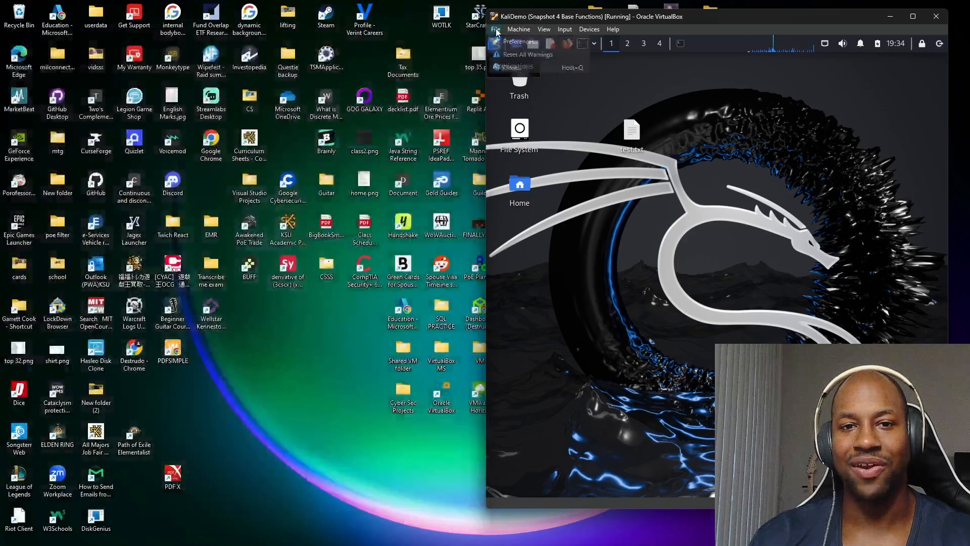
Step: Power off the KaliDemo VM the same way and bring up the VirtualBox Manager
left_click(519, 29)
mouse_move(495, 30)
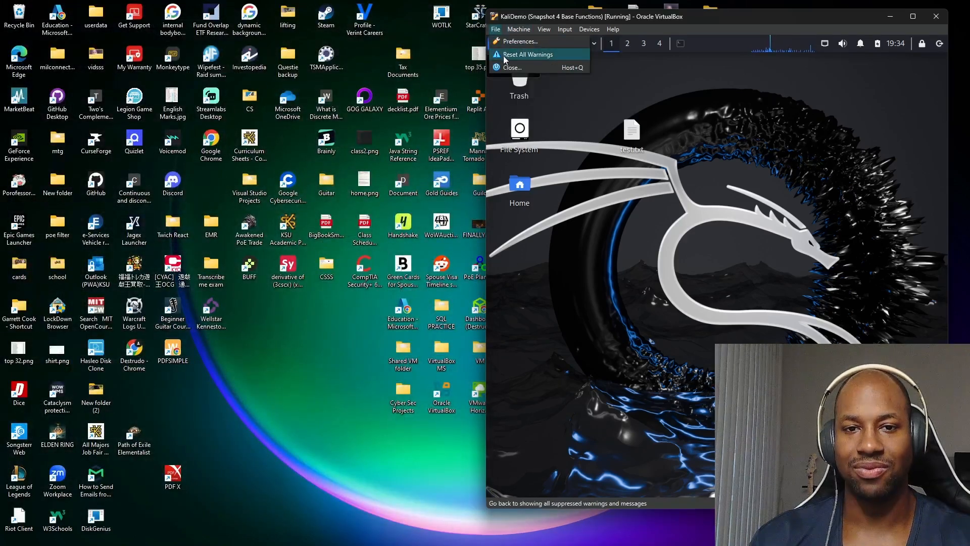
left_click(508, 66)
left_click(704, 302)
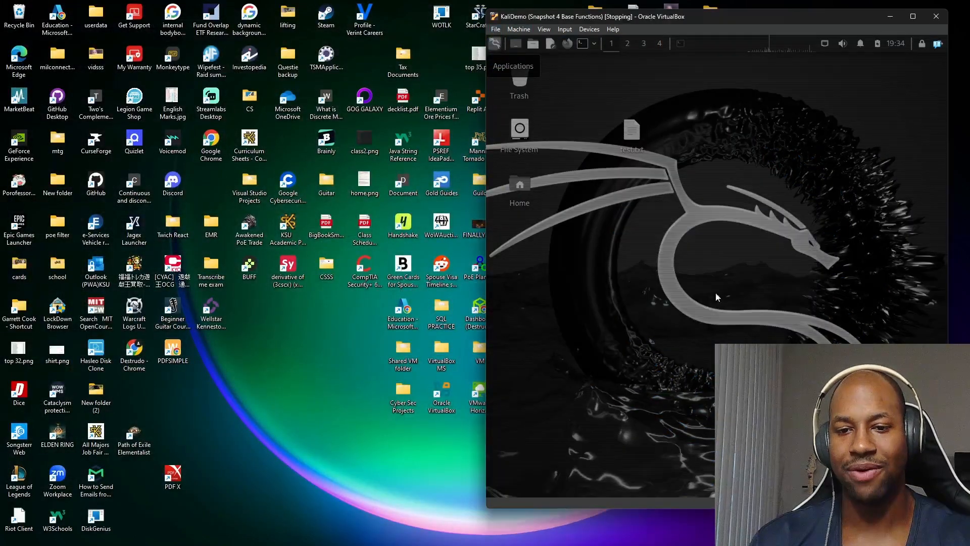
left_click(653, 534)
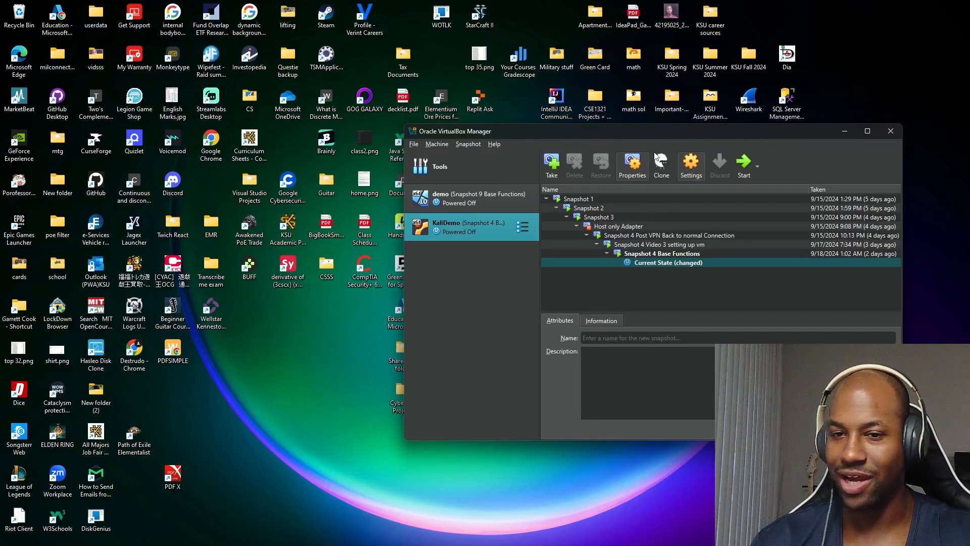
Step: In KaliDemo's network settings, disable Adapter 2, enable Adapter 1 on Internal Network mytest1, and save
left_click(691, 162)
left_click_drag(684, 134, 545, 104)
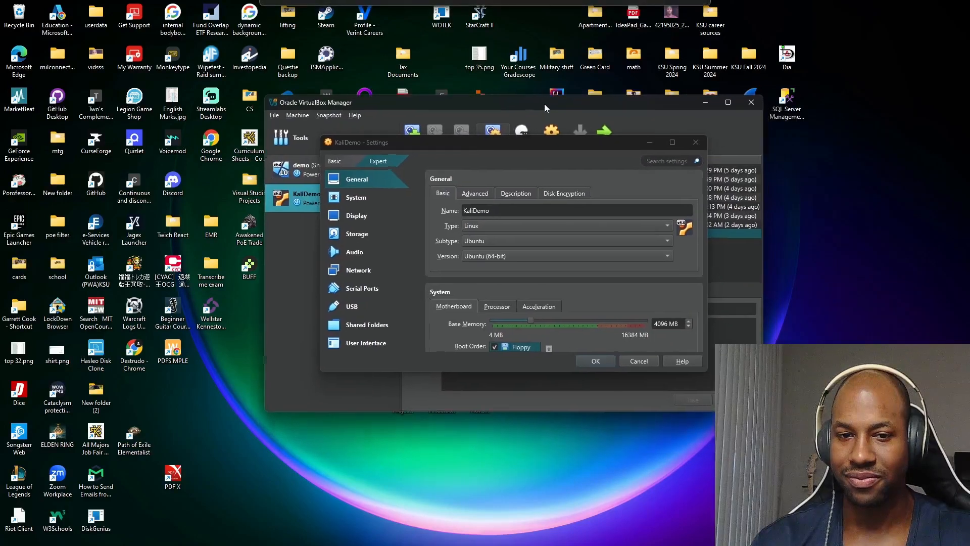
left_click(358, 271)
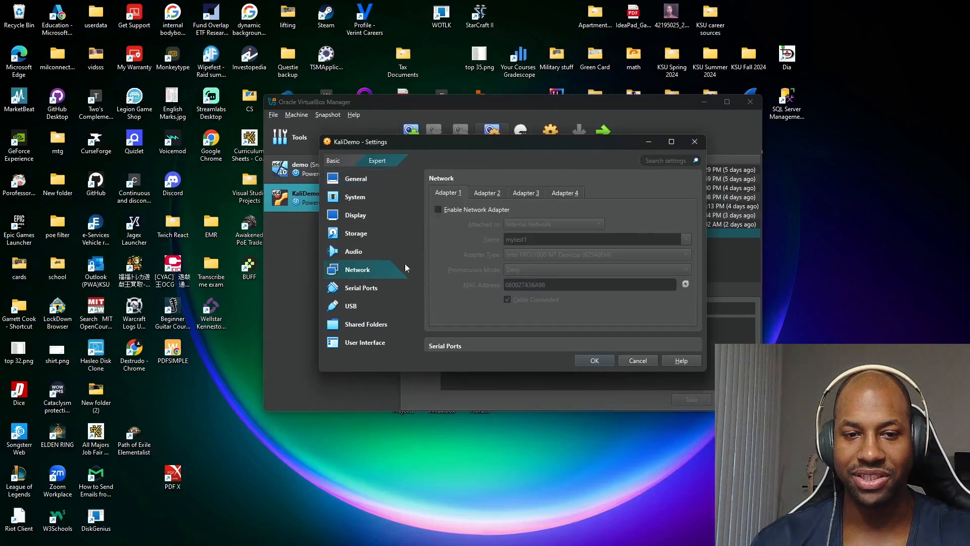
left_click(488, 194)
left_click(438, 210)
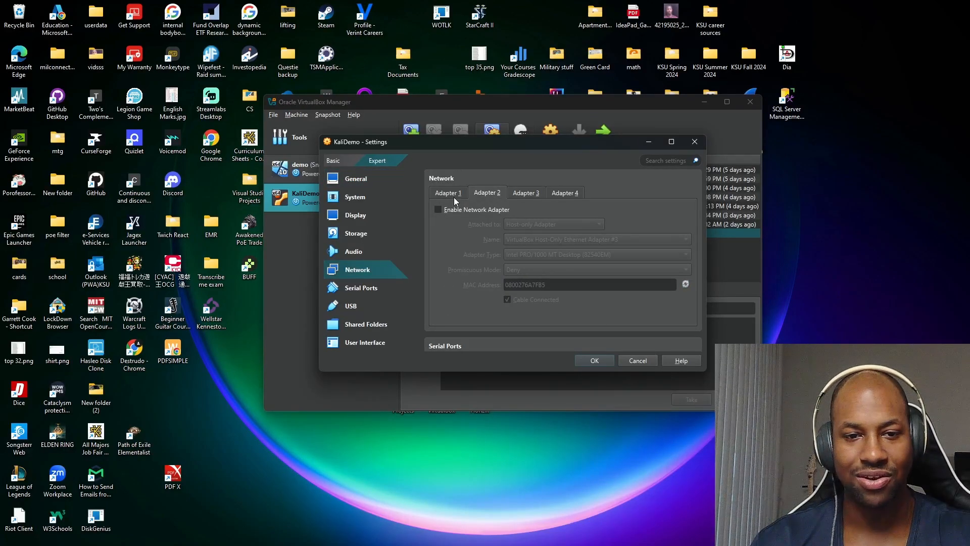
left_click(454, 196)
left_click(438, 210)
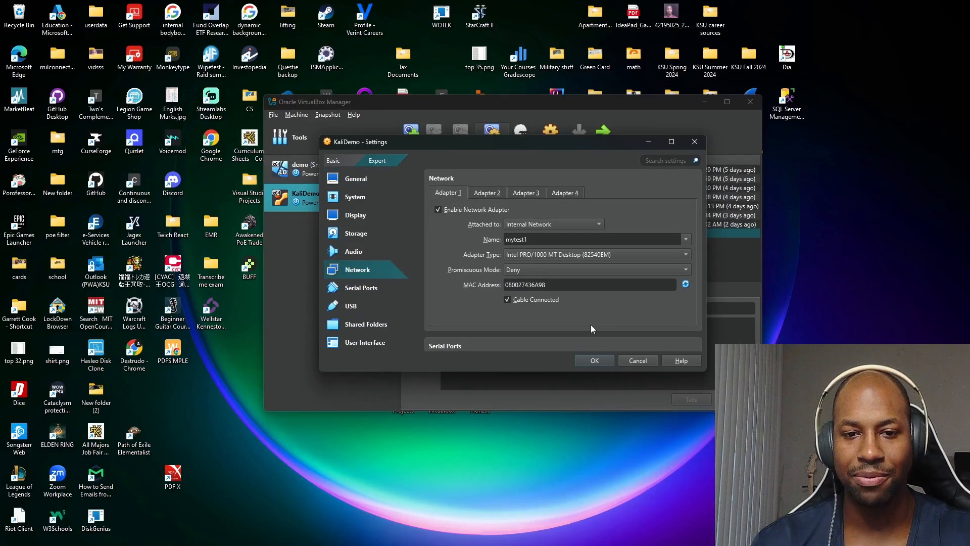
left_click(595, 361)
left_click(318, 169)
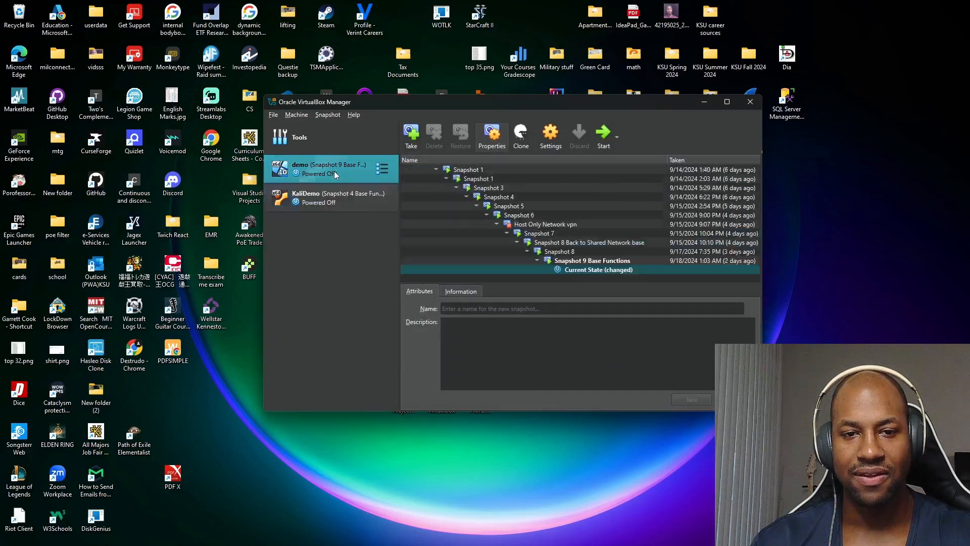
Step: Enable the demo VM's Adapter 1 and attach it to Internal Network mytest1
left_click(542, 145)
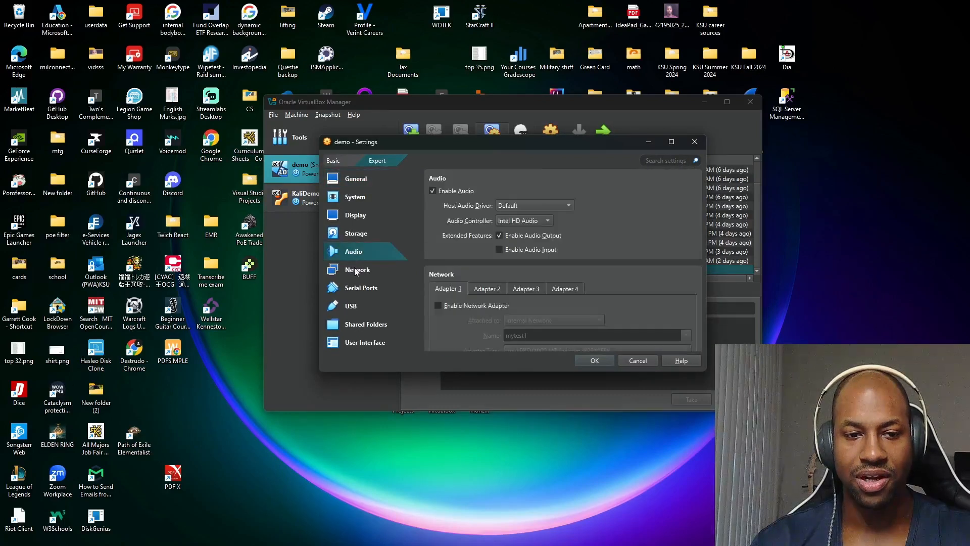
left_click(451, 210)
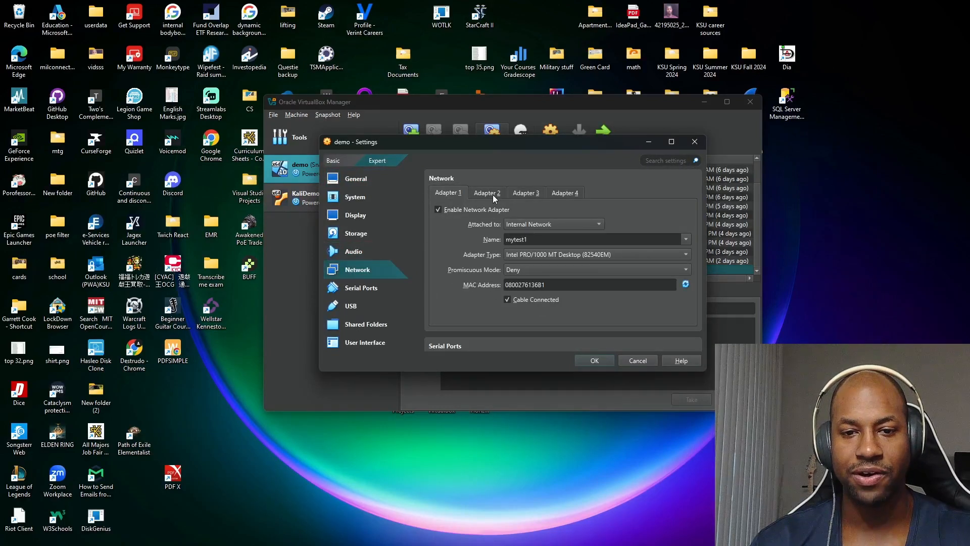
left_click(540, 225)
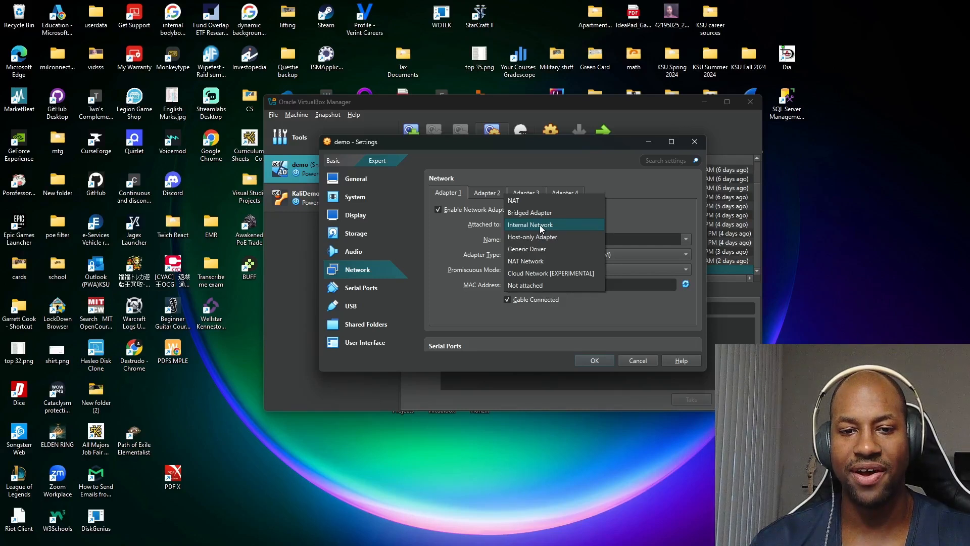
left_click(540, 226)
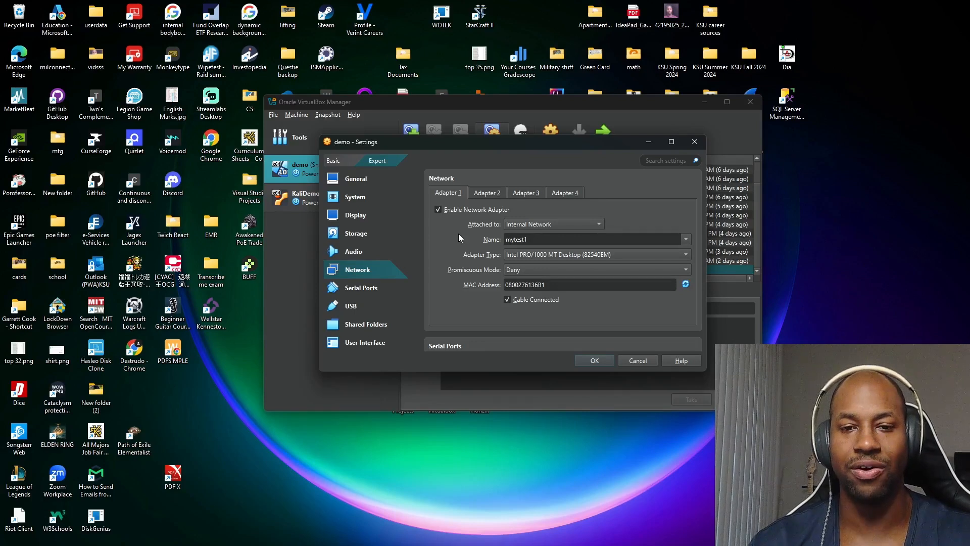
left_click(515, 225)
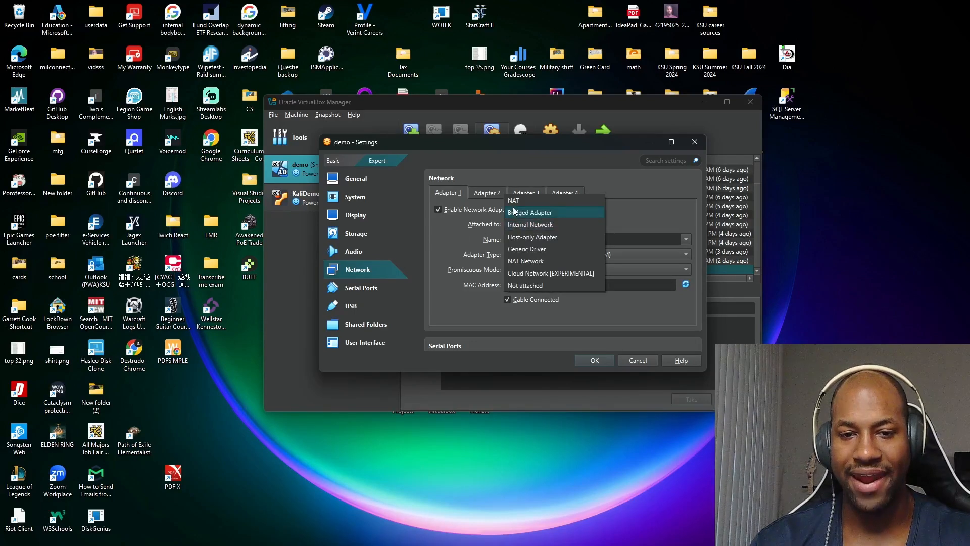
left_click(517, 210)
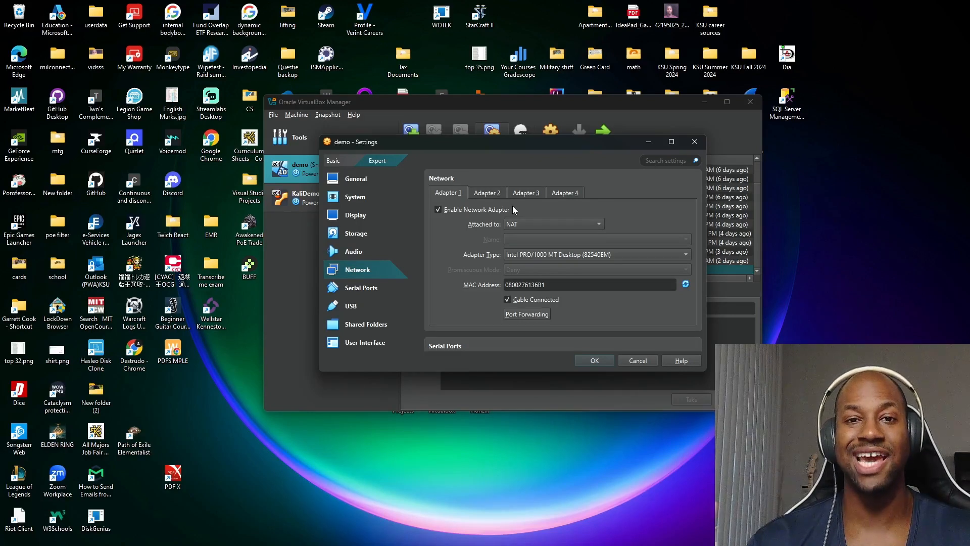
left_click(518, 224)
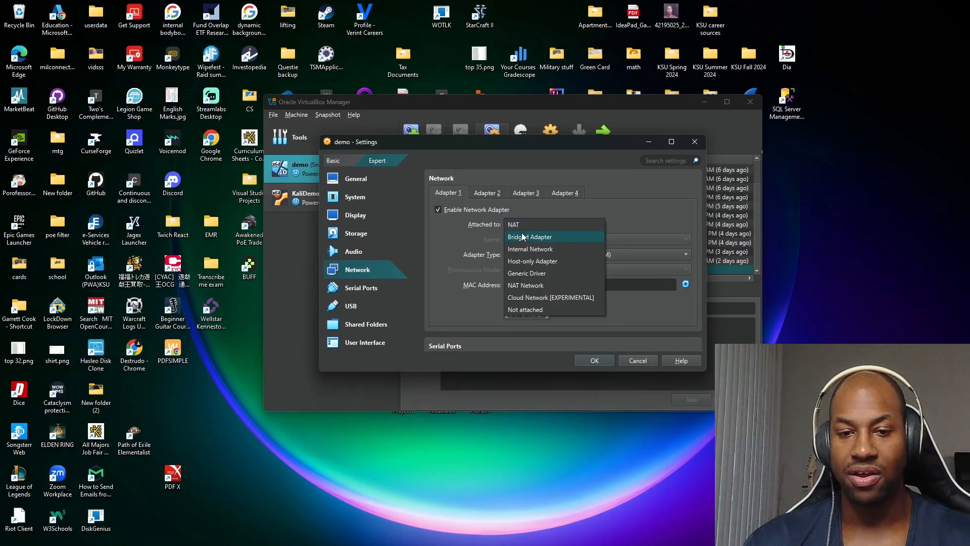
left_click(525, 249)
Step: Disable the demo VM's Adapter 2 and save the network settings
left_click(487, 193)
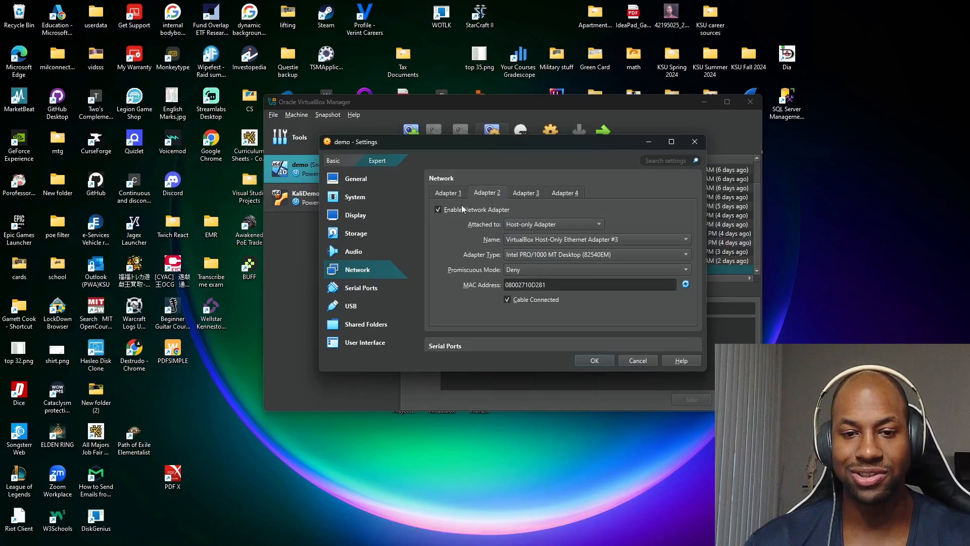
left_click(438, 209)
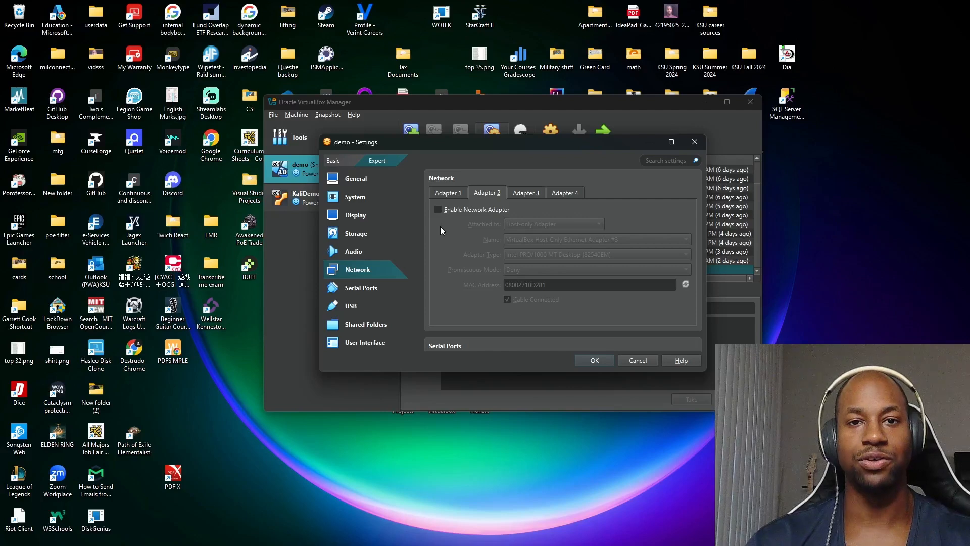
left_click(450, 194)
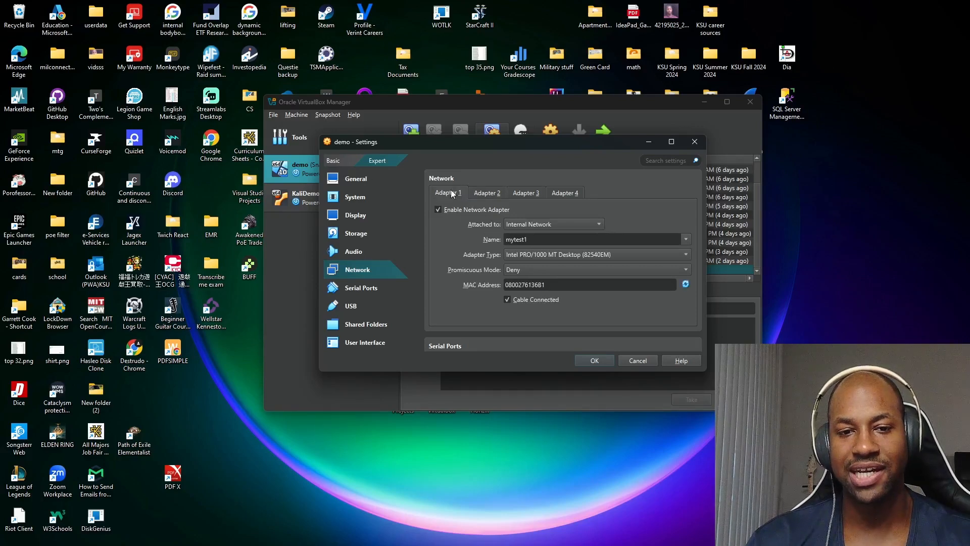
left_click(594, 359)
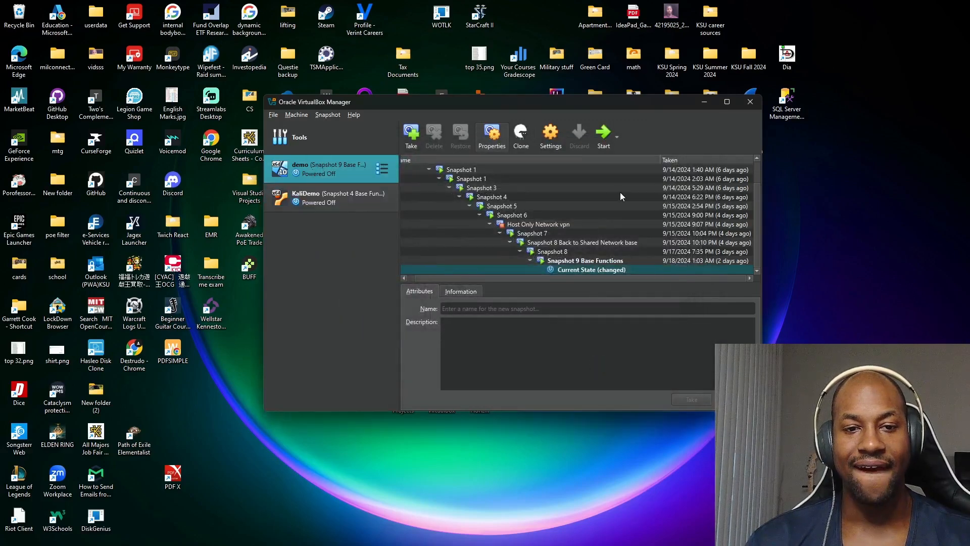
Step: Start the demo VM, minimize the Manager, and maximize the demo VM window
left_click(603, 133)
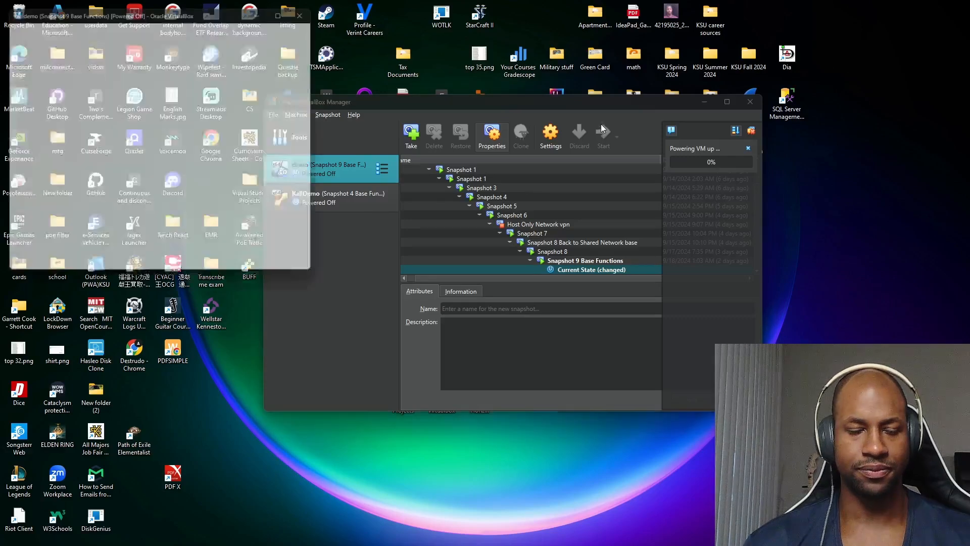
left_click(345, 196)
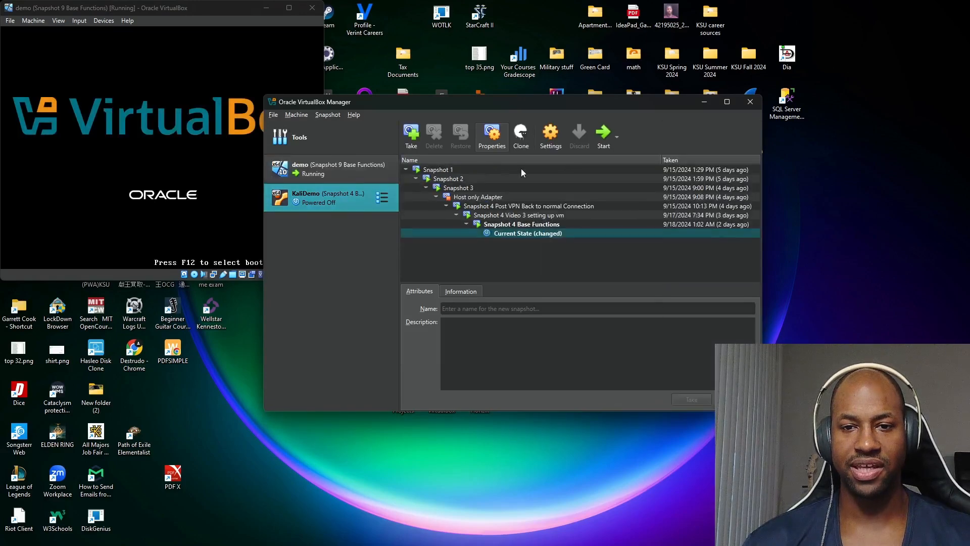
left_click(604, 135)
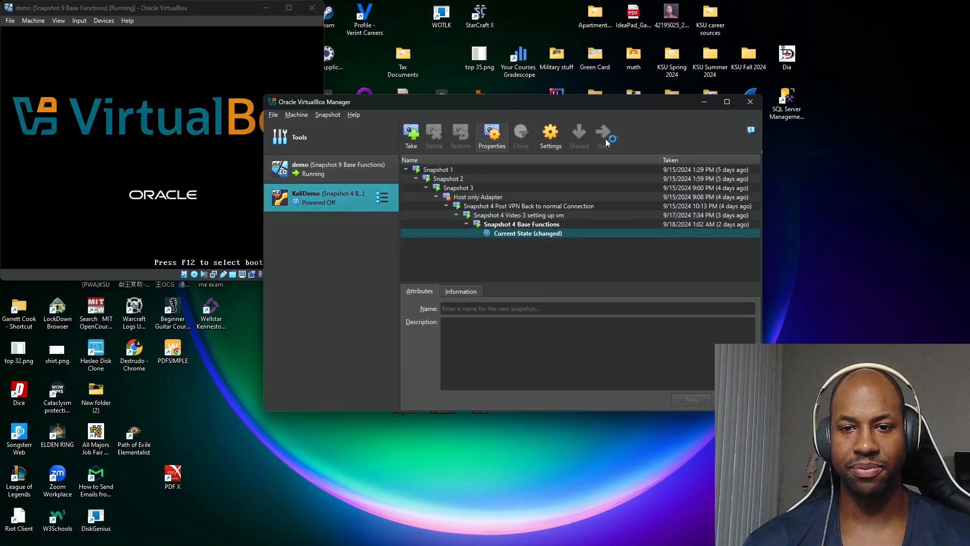
left_click(704, 101)
double_click(484, 6)
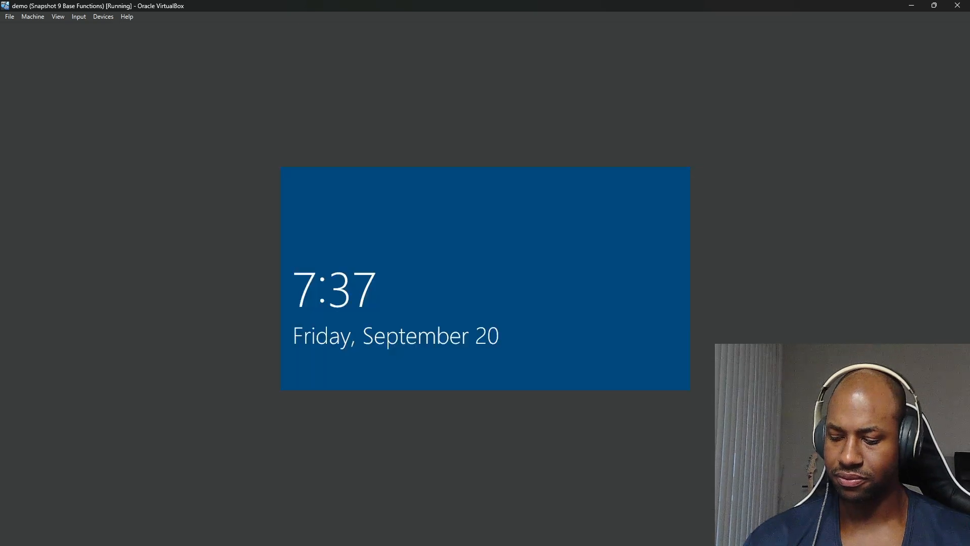
Step: Get past the Windows lock screen and sign in with the account password
left_click(544, 292)
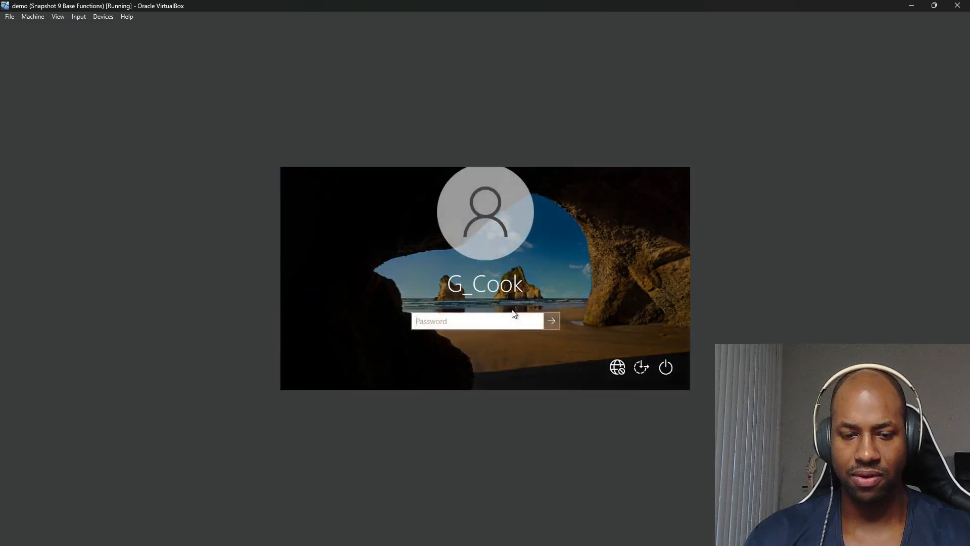
type("*************")
key("Return")
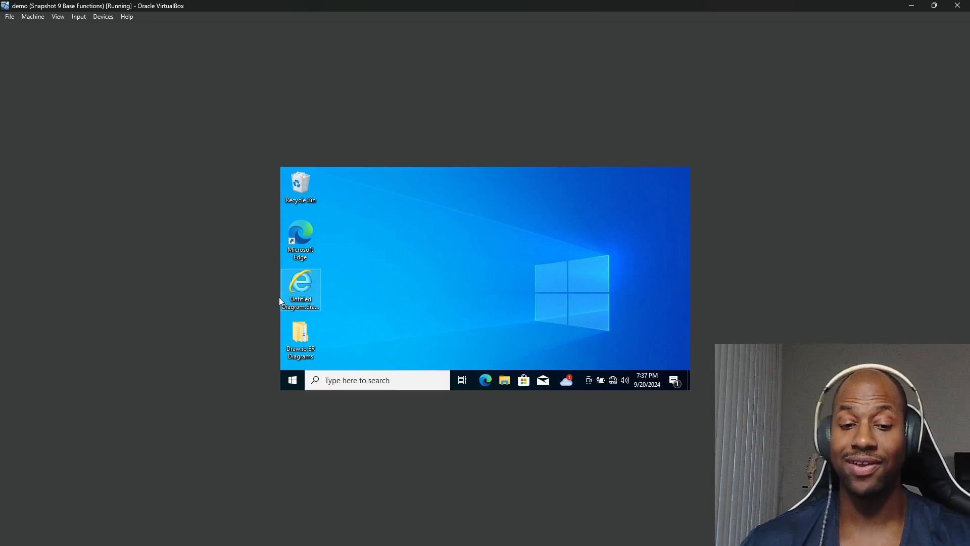
left_click(397, 379)
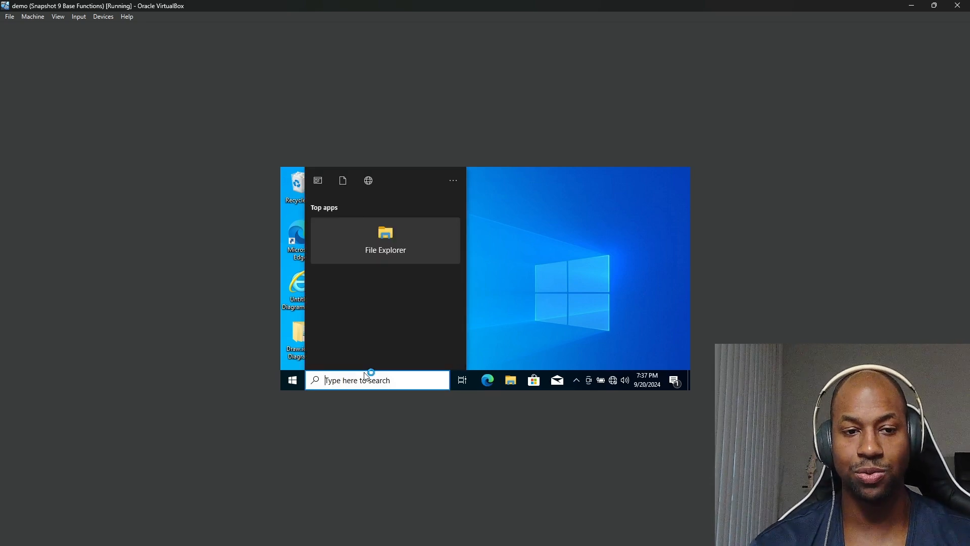
left_click(365, 376)
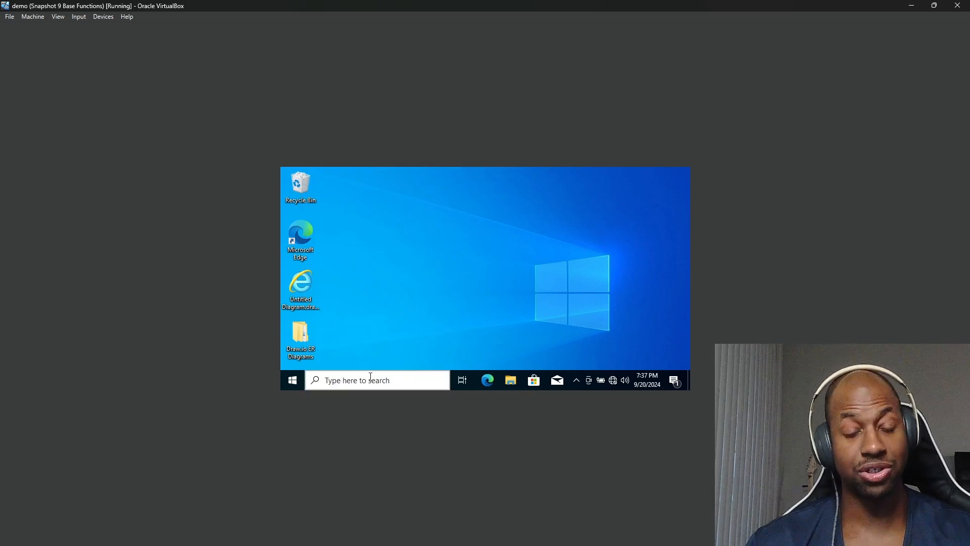
left_click(370, 378)
left_click(395, 372)
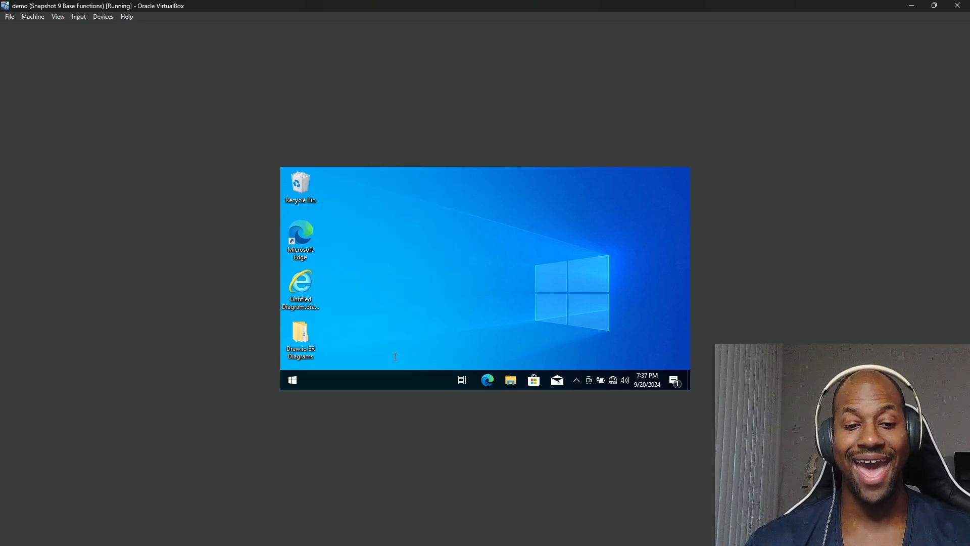
left_click(382, 377)
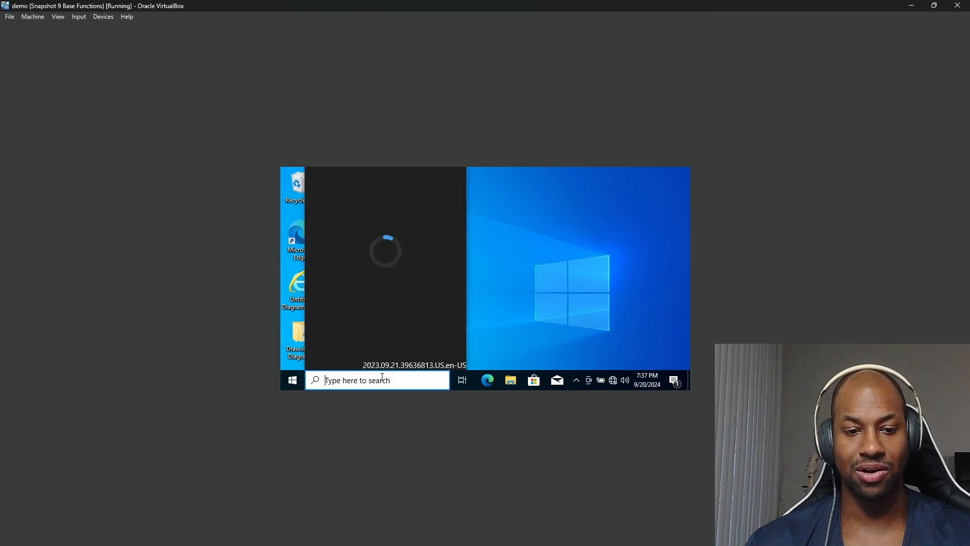
type("cmd")
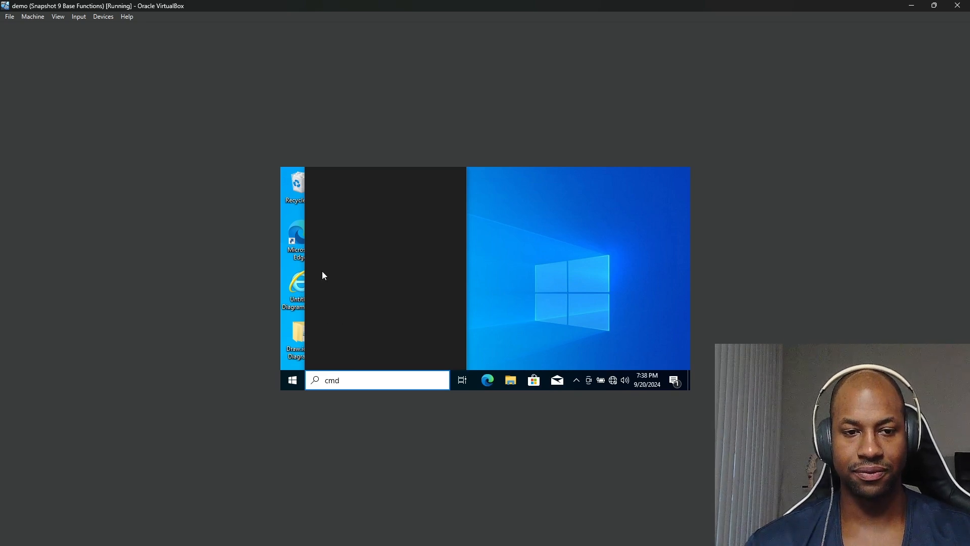
left_click(355, 226)
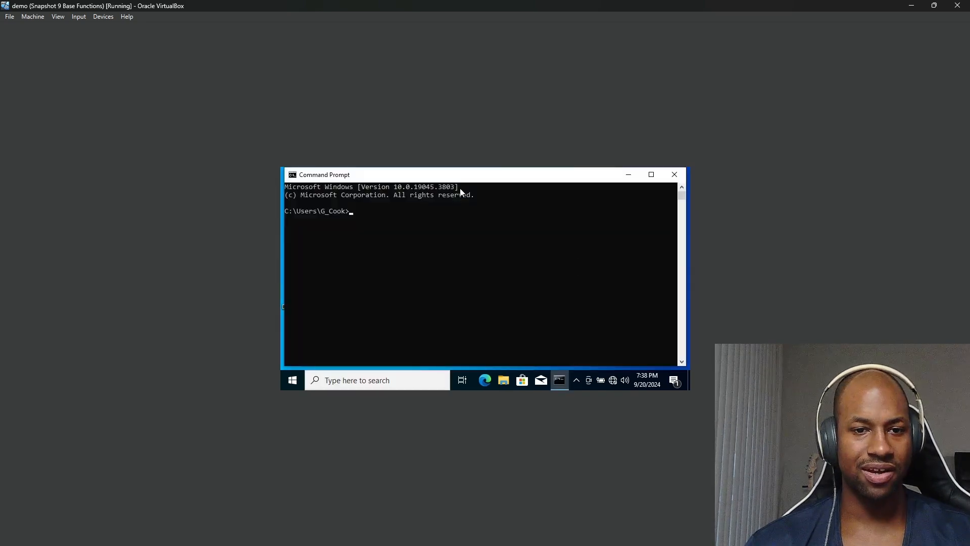
type("ip")
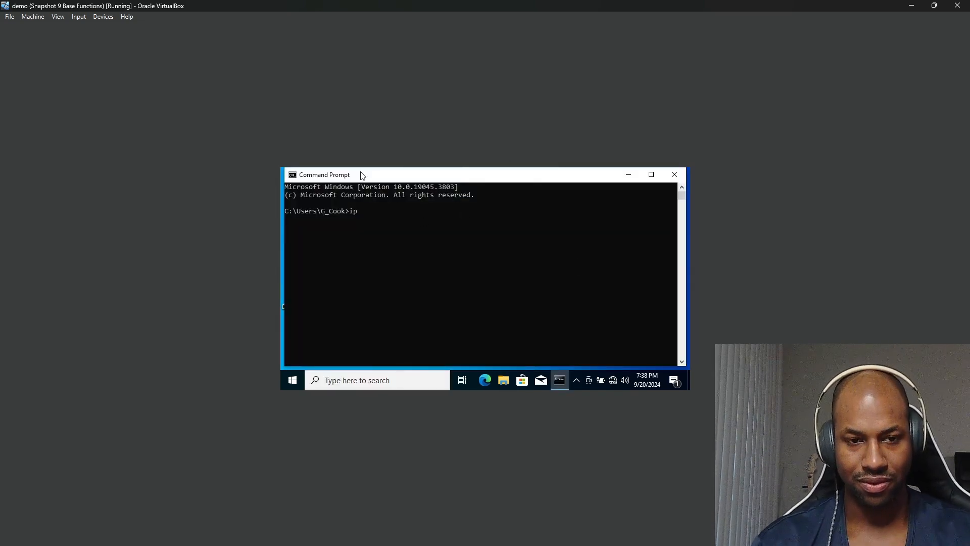
type("config")
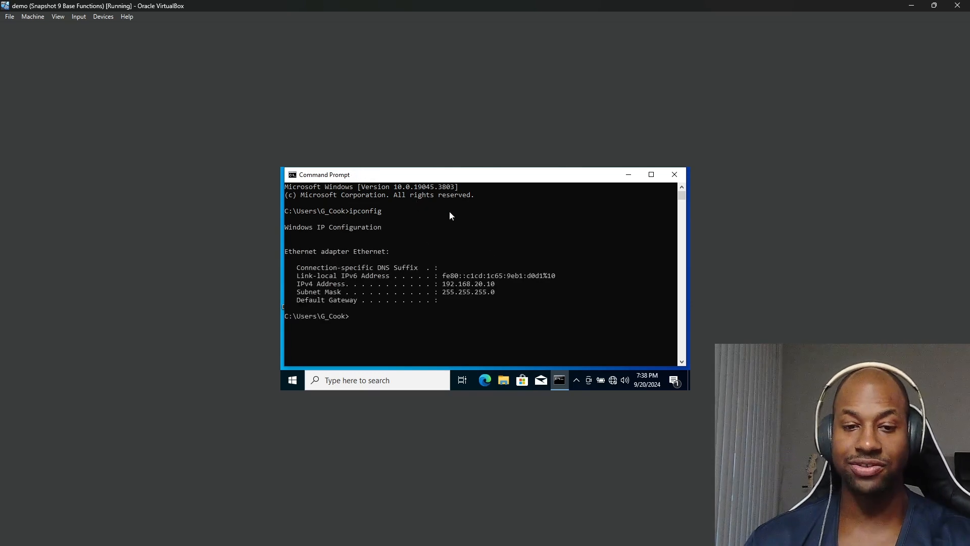
left_click_drag(506, 285, 463, 288)
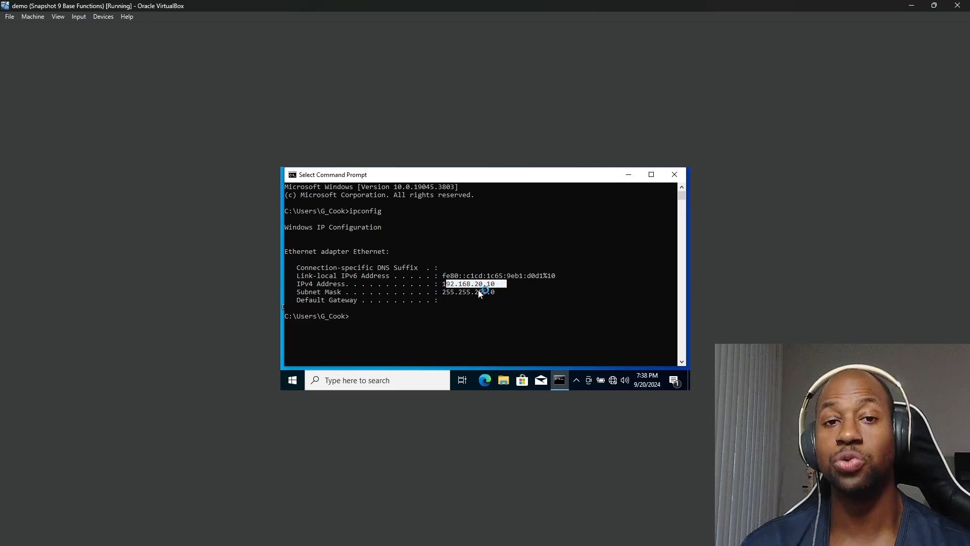
left_click(673, 175)
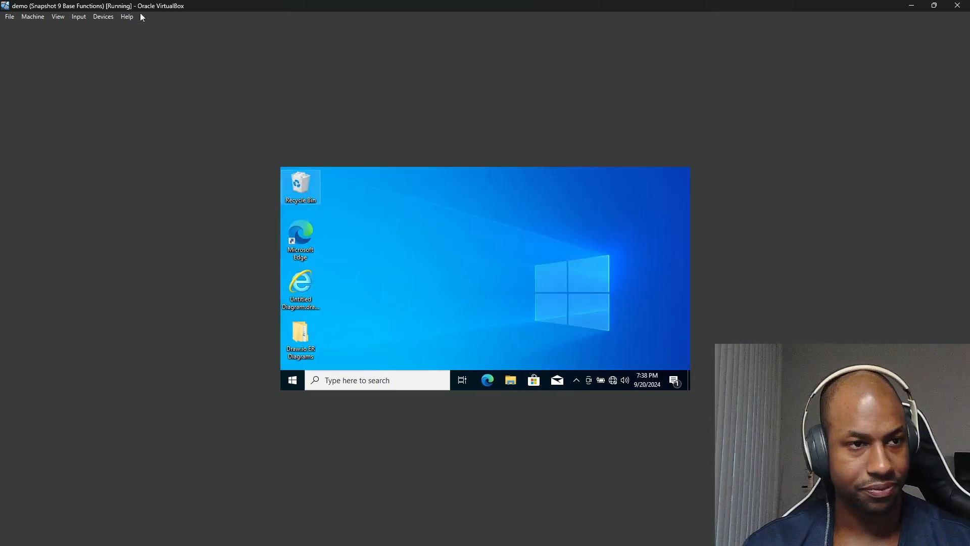
Step: Power off the Windows VM with File > Close and Power off the machine
left_click(17, 18)
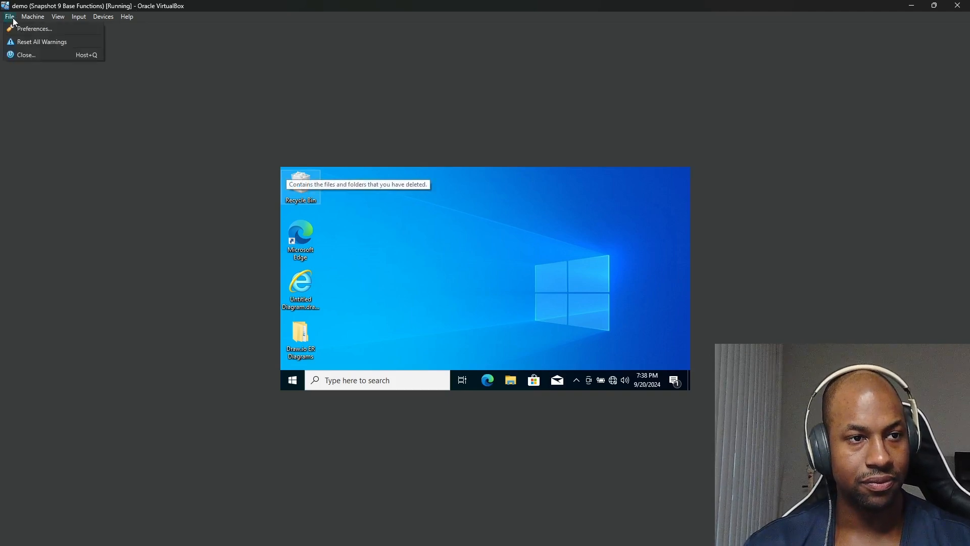
left_click(21, 54)
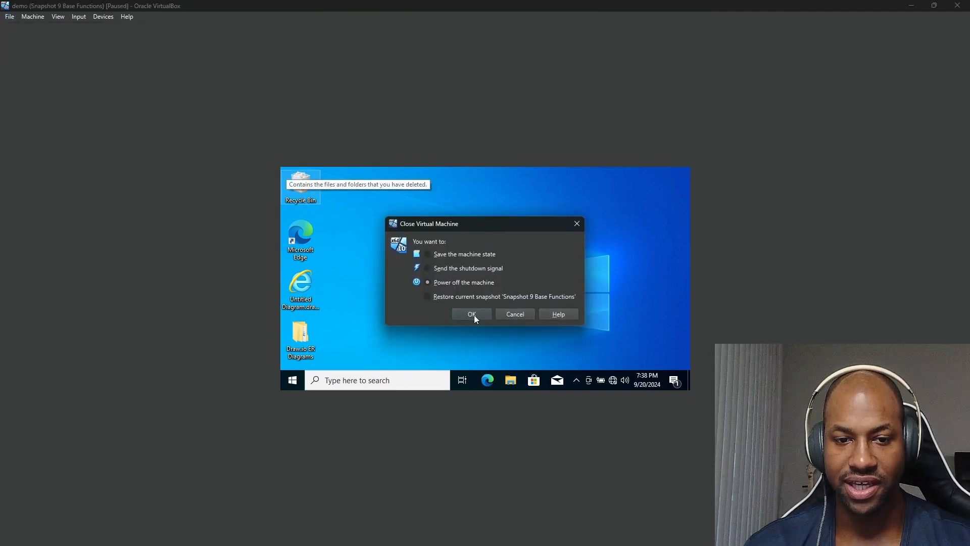
left_click(474, 315)
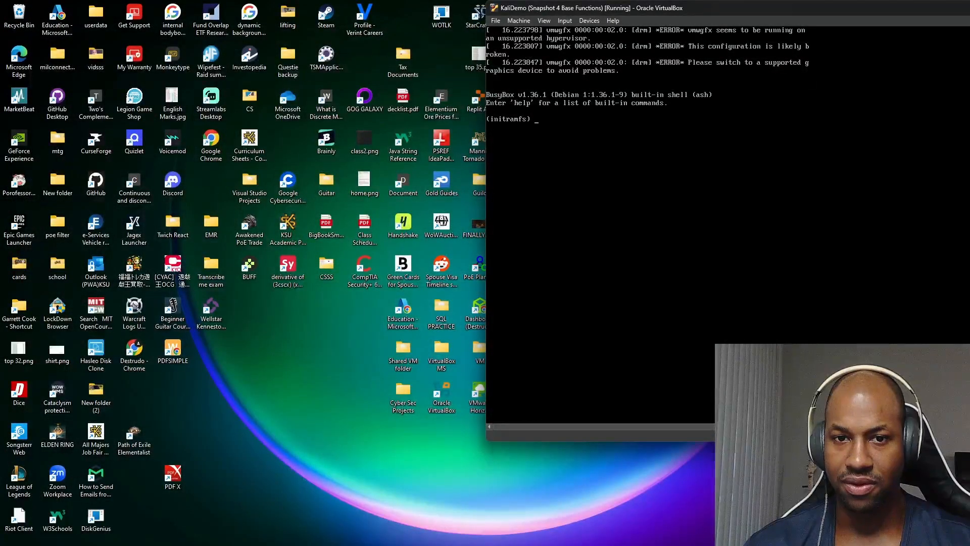
Step: Move the KaliDemo window toward the centre and enter the login username
left_click_drag(815, 12, 629, 55)
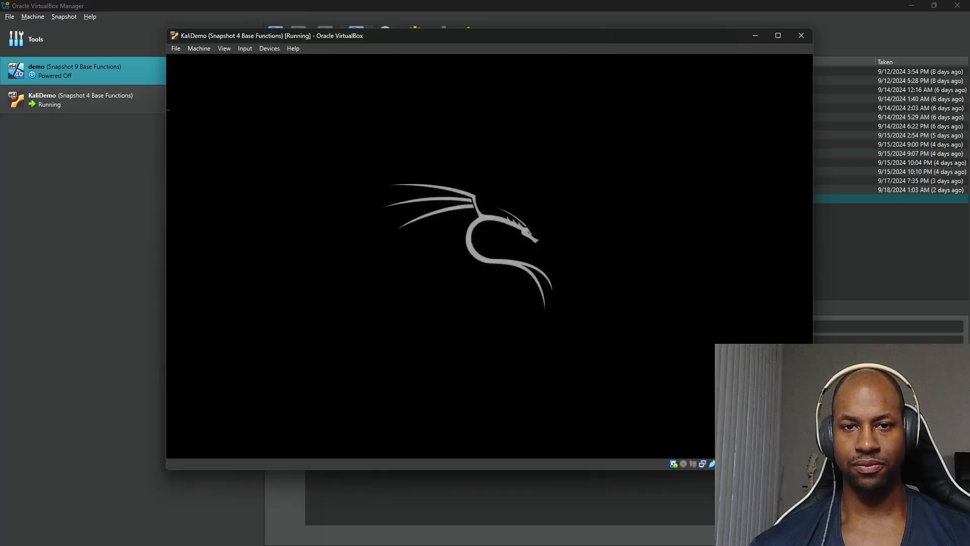
left_click_drag(525, 38, 448, 34)
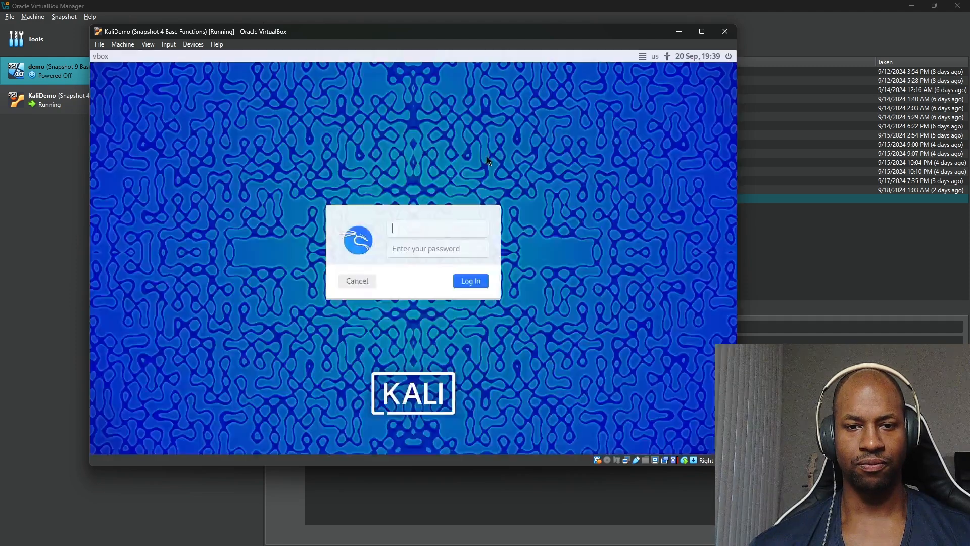
type("g")
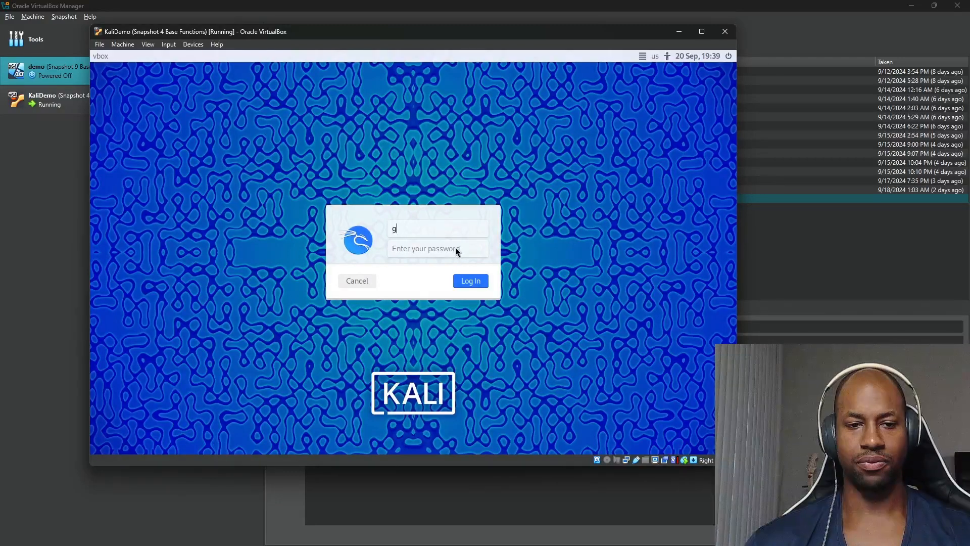
type("_cook")
key("Tab")
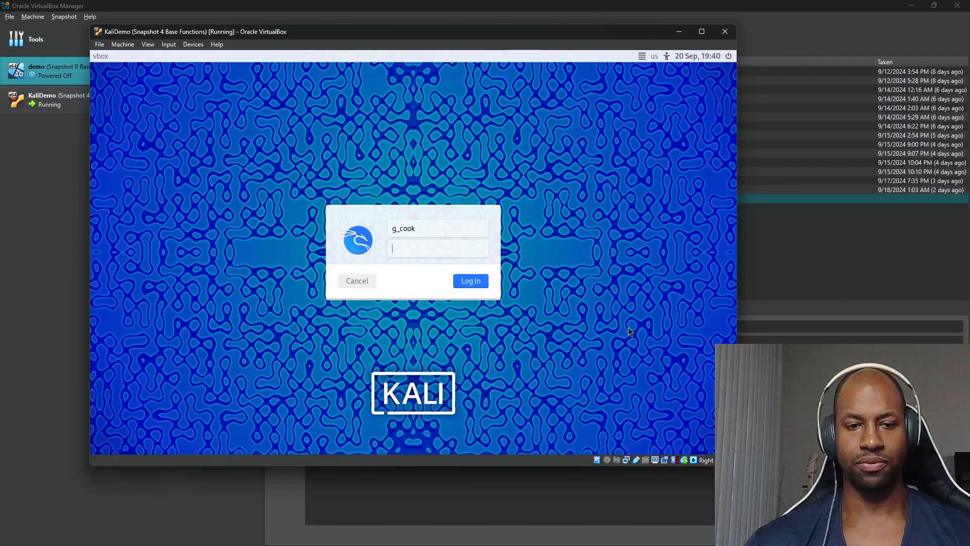
Step: Enter the password to log in to Kali and nudge the VM window upward
type("••••••")
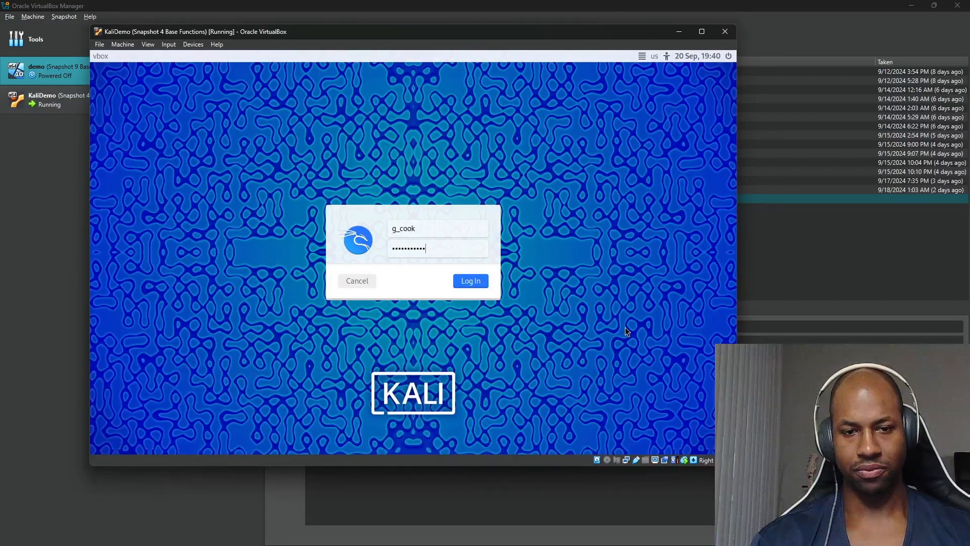
key("Return")
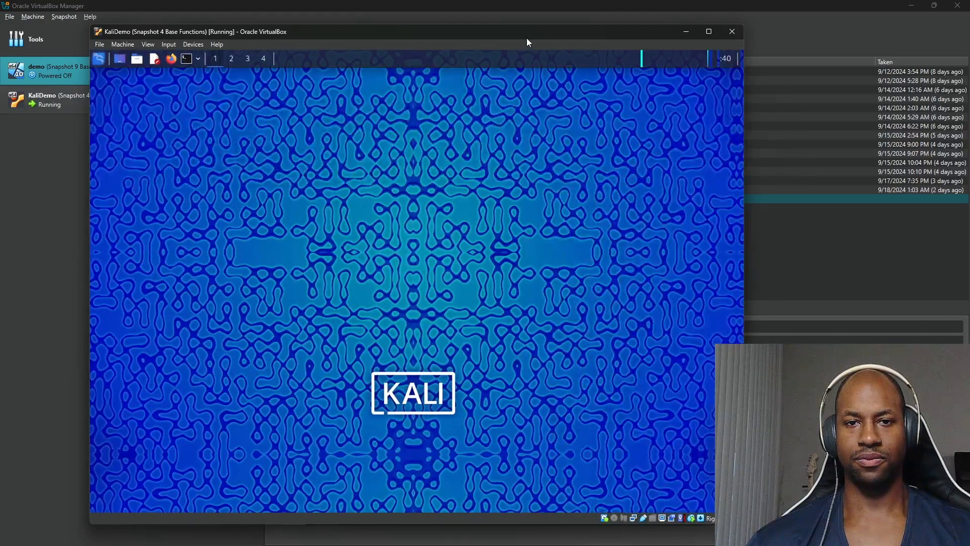
left_click_drag(527, 39, 526, 25)
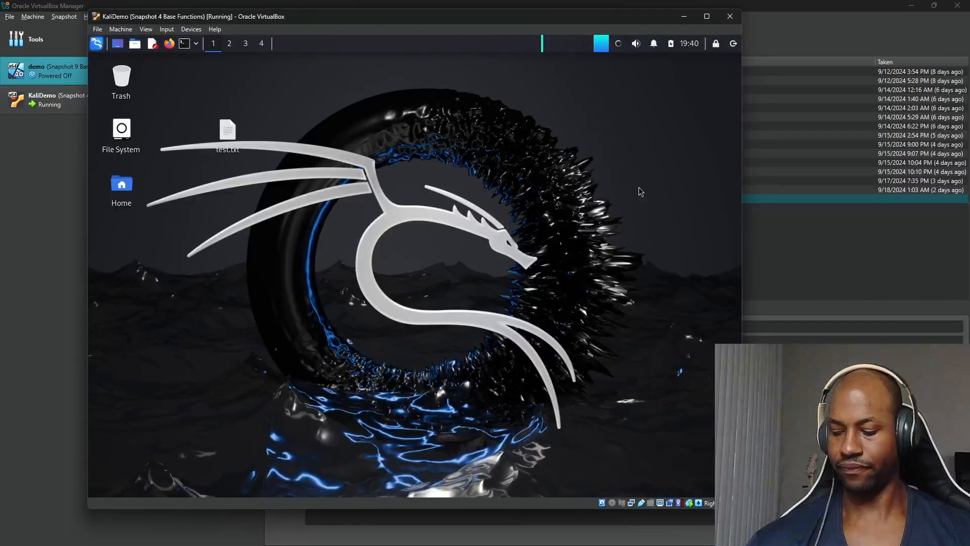
left_click(186, 48)
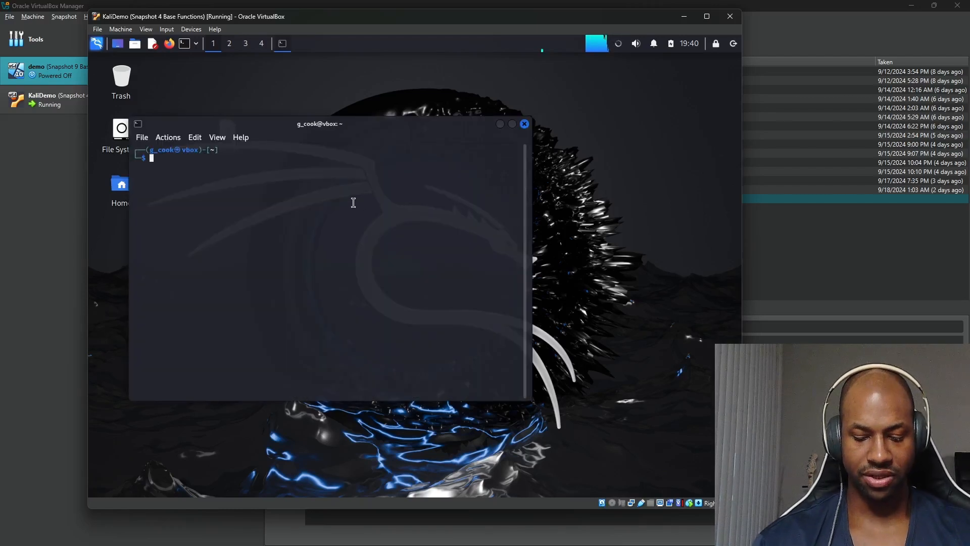
Step: Enlarge the terminal font and run ip addr show to list Kali's interfaces
key("ctrl+plus")
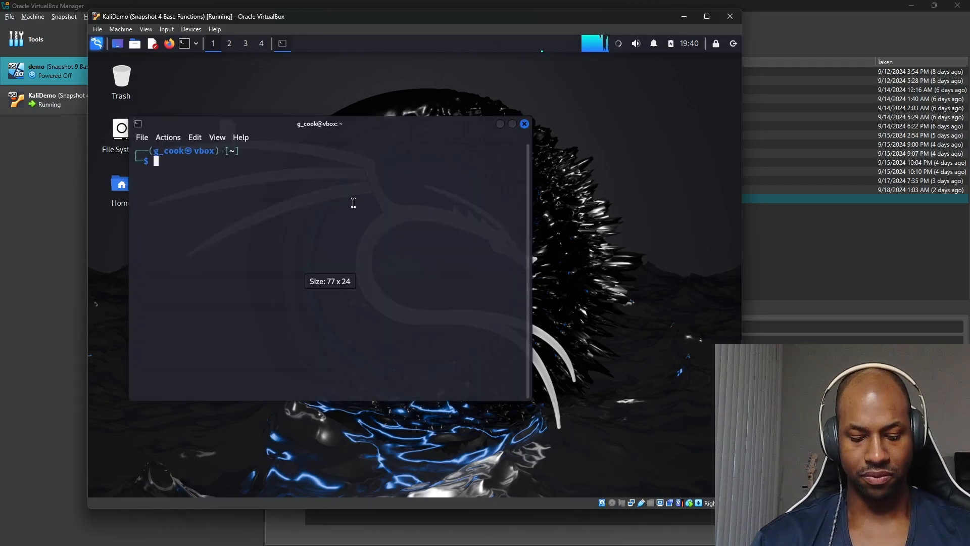
type("ip s")
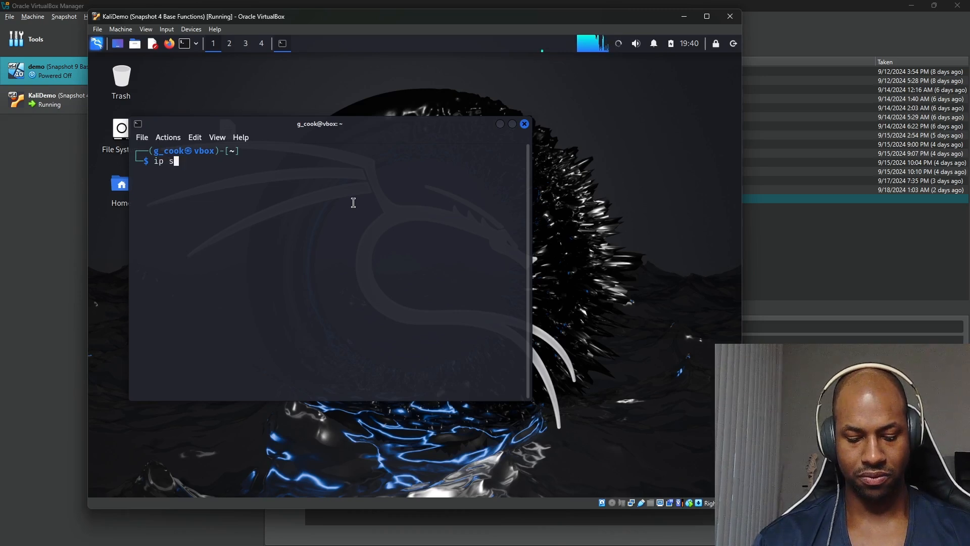
type("how addr")
key("BackSpace")
key("BackSpace")
key("BackSpace")
key("BackSpace")
key("BackSpace")
key("BackSpace")
key("BackSpace")
key("BackSpace")
key("BackSpace")
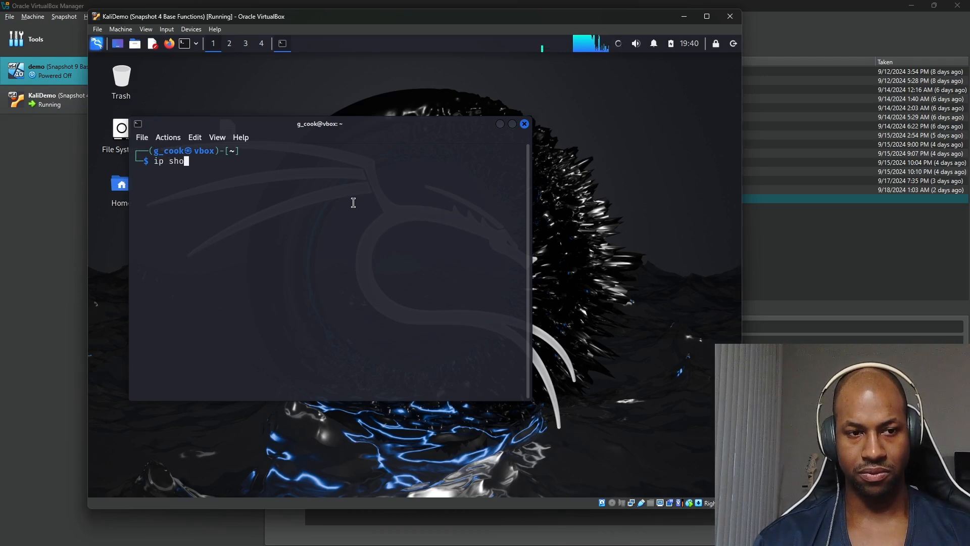
type("addr ")
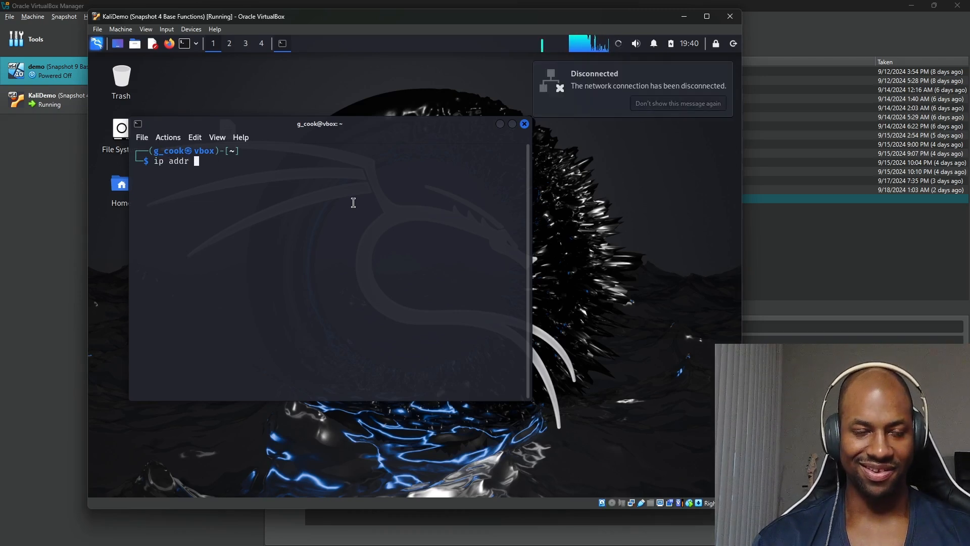
type("show")
key("Return")
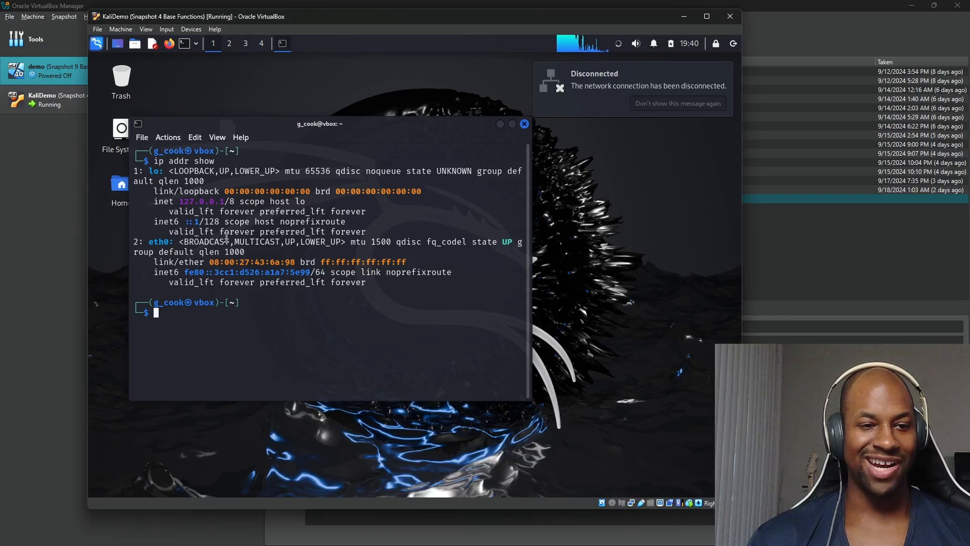
Step: Open Kali's Ethernet connection 1 settings and switch its IPv4 method to Manual
left_click(620, 46)
left_click(652, 102)
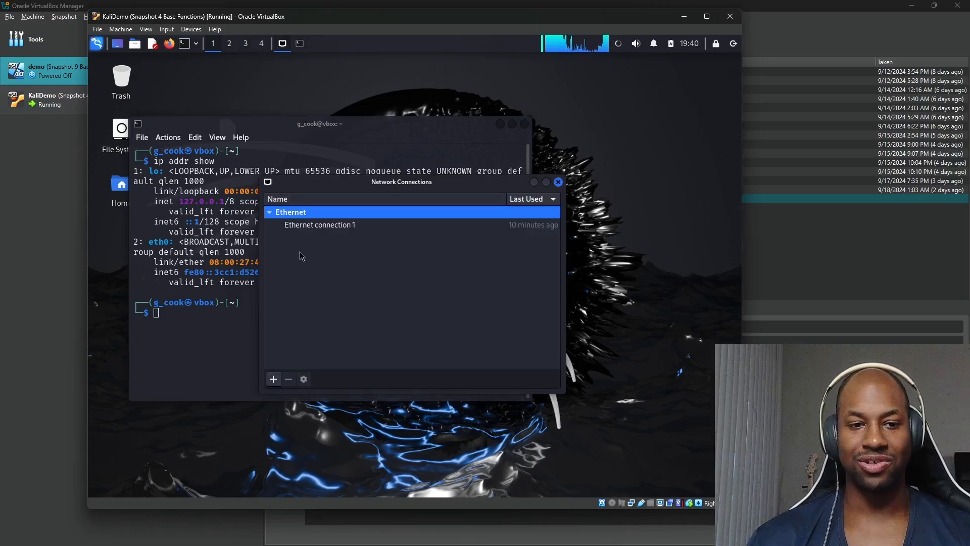
double_click(320, 226)
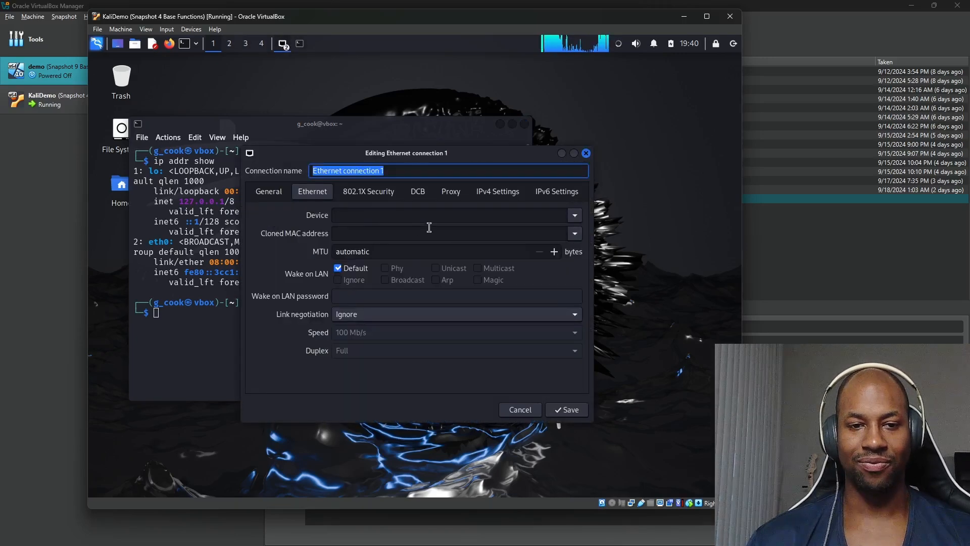
left_click(519, 191)
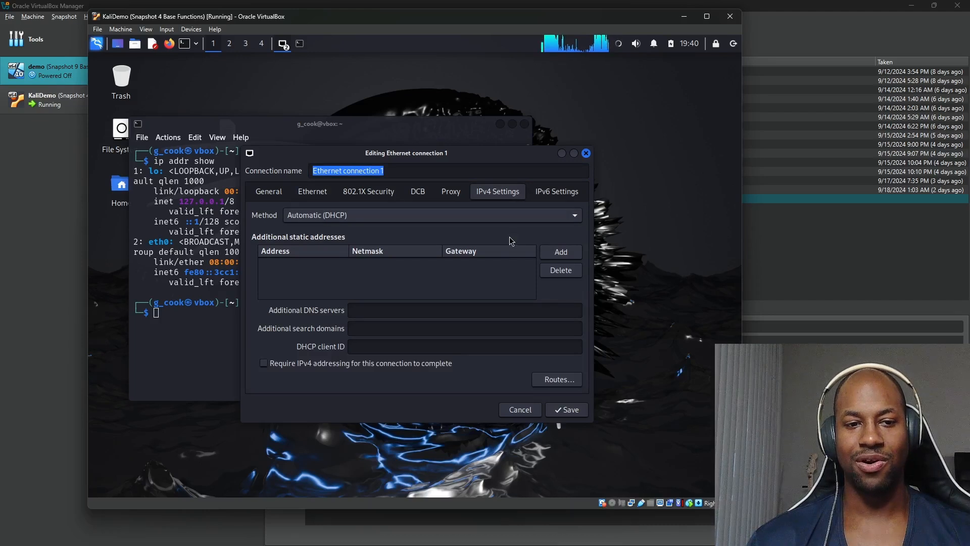
left_click(422, 217)
left_click(336, 251)
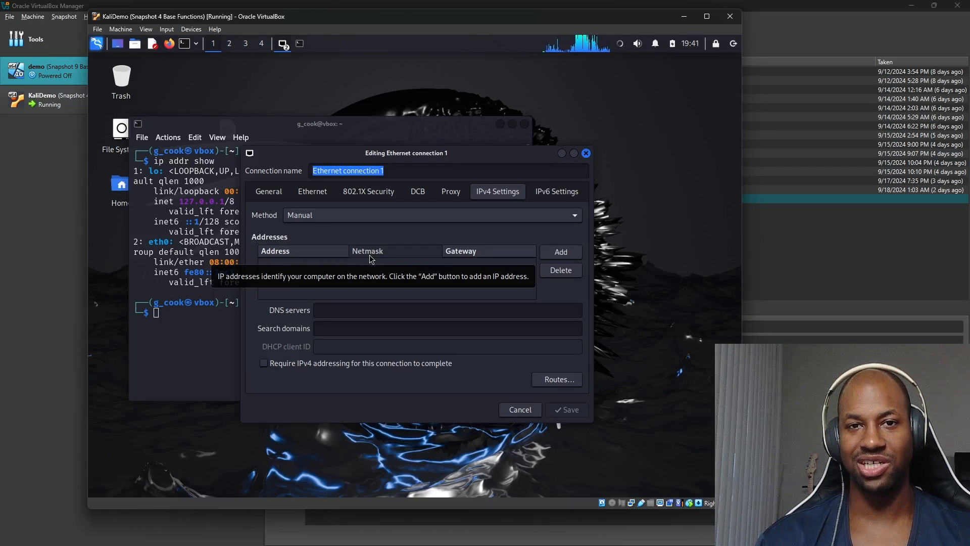
Step: Add the address 192.168.20.11 with netmask 24 and save the connection
left_click(561, 252)
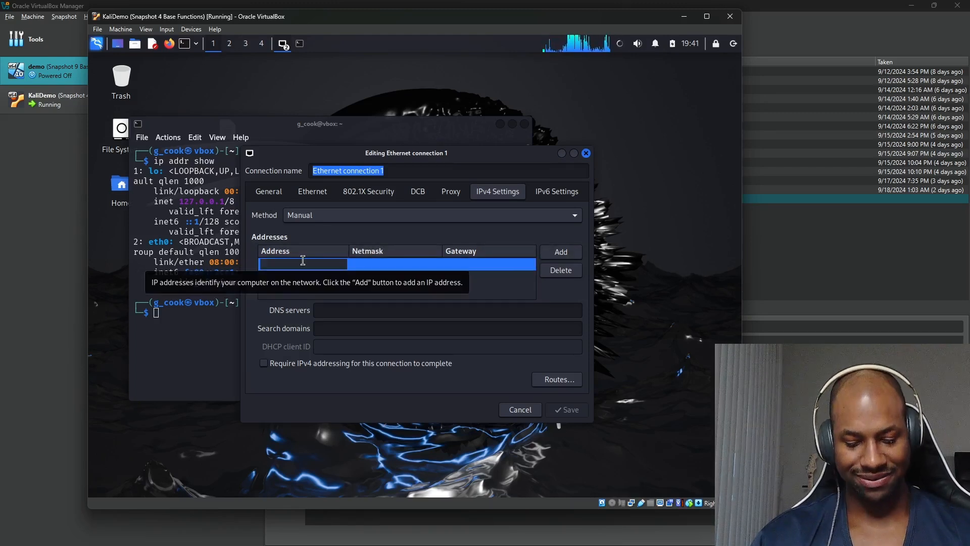
type("192.")
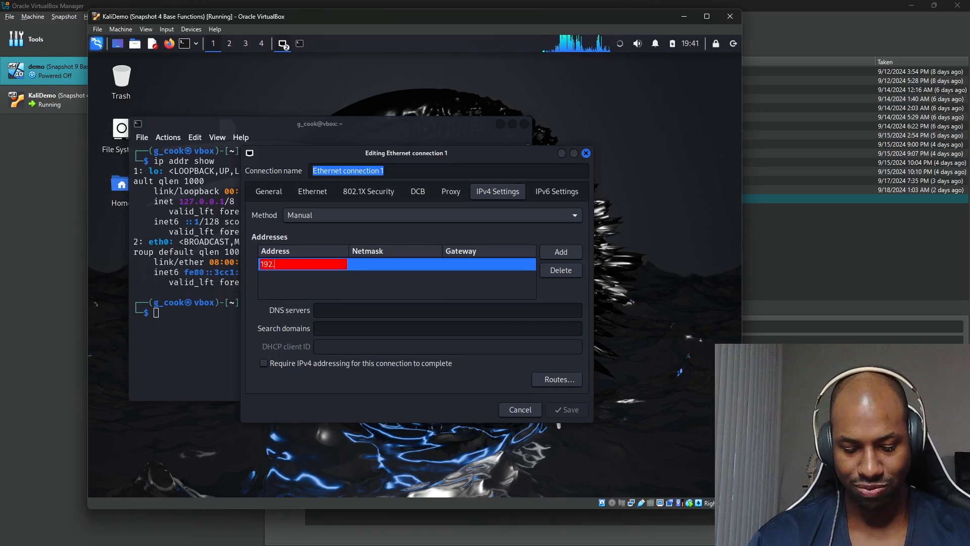
type("168.20.")
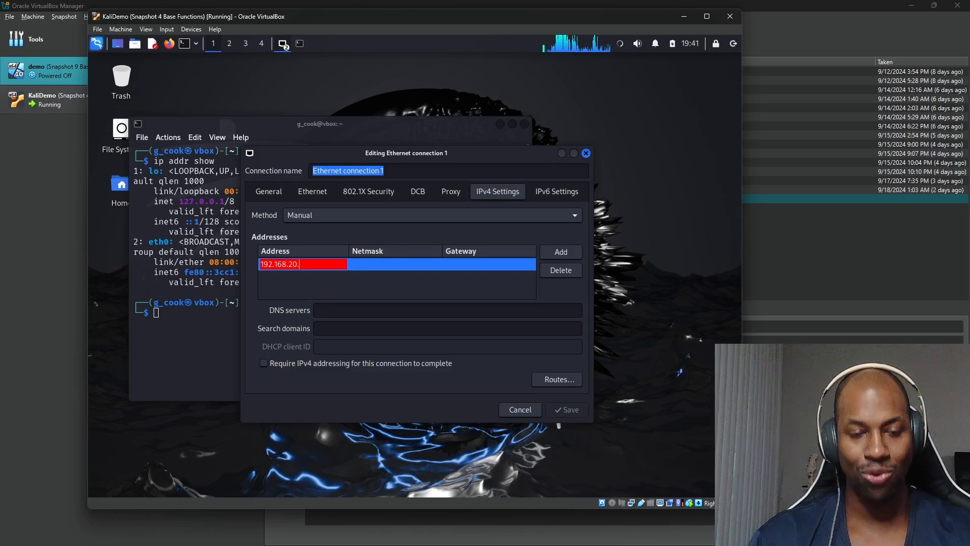
type("11")
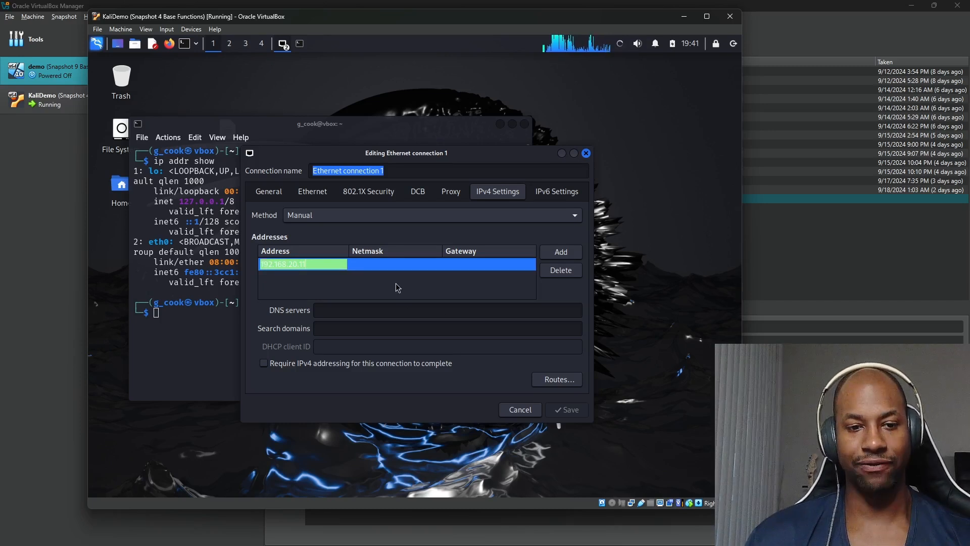
key("Tab")
type("24")
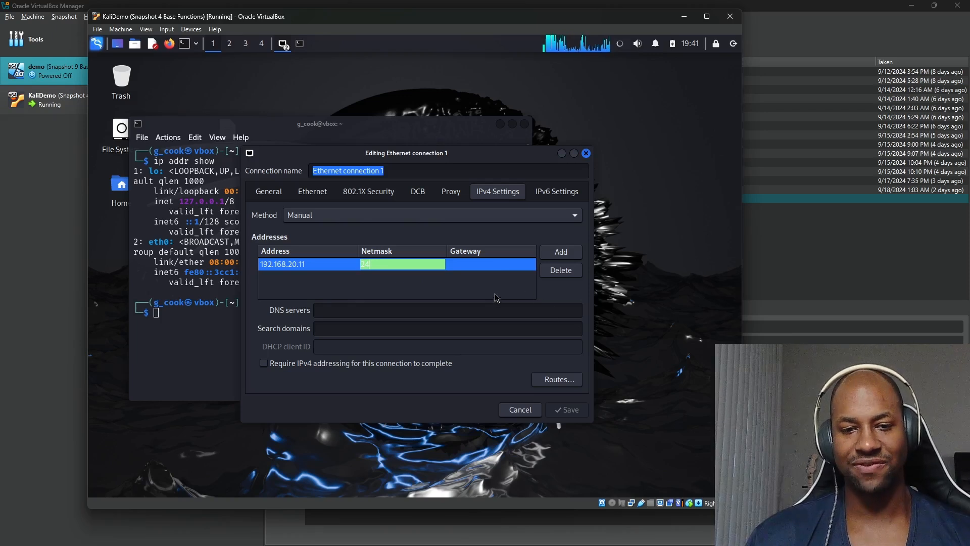
key("Return")
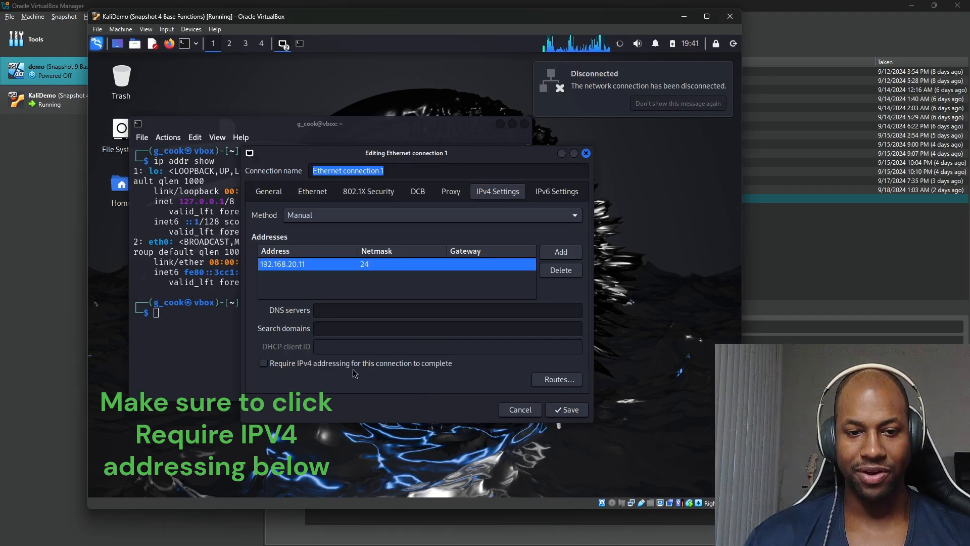
left_click(565, 409)
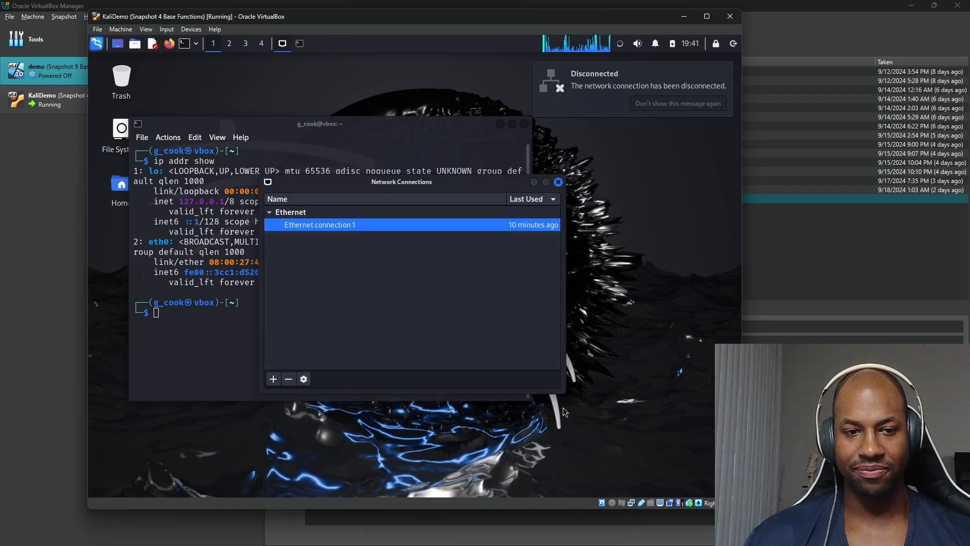
Step: Close Network Connections and rerun ip addr show, which still shows eth0 without IPv4
left_click(559, 182)
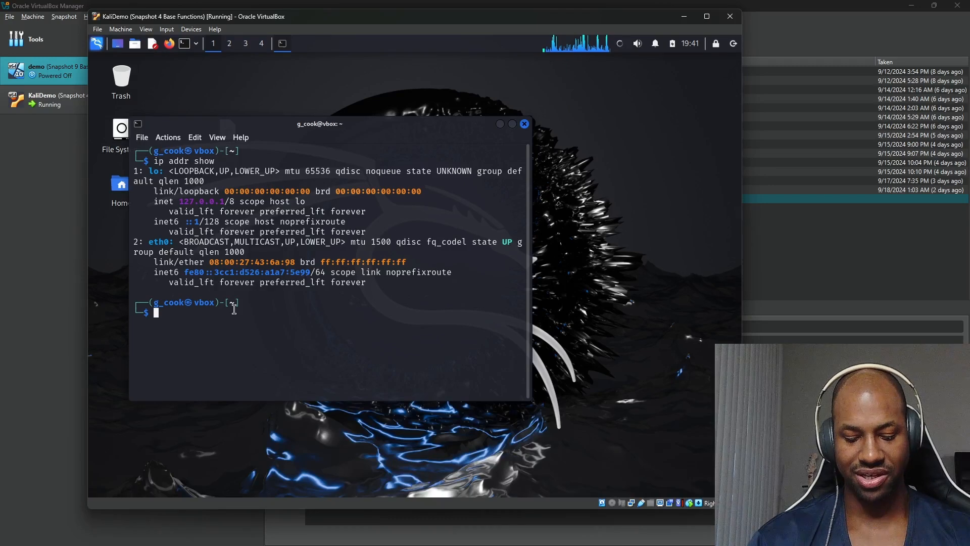
type("ip addr shw")
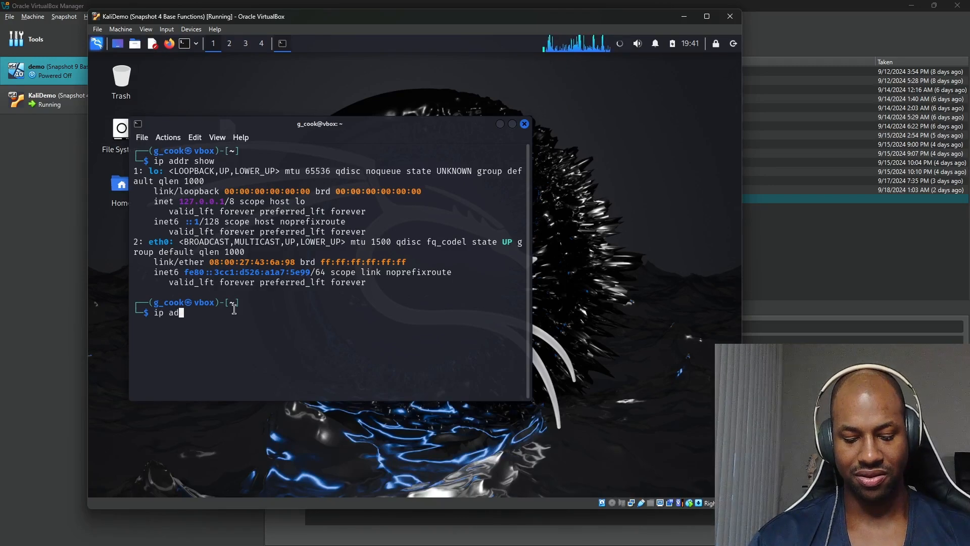
key("BackSpace")
key("BackSpace")
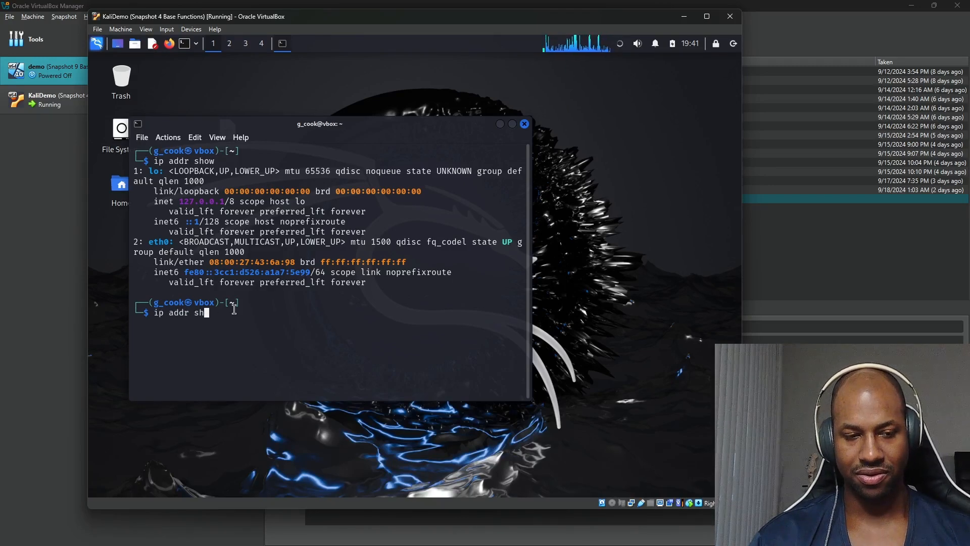
type("ow")
key("Return")
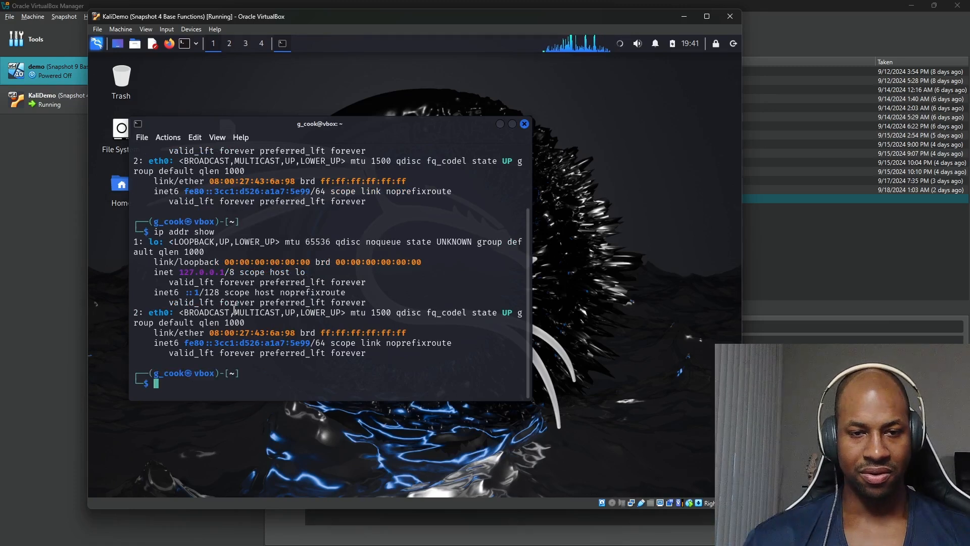
right_click(620, 43)
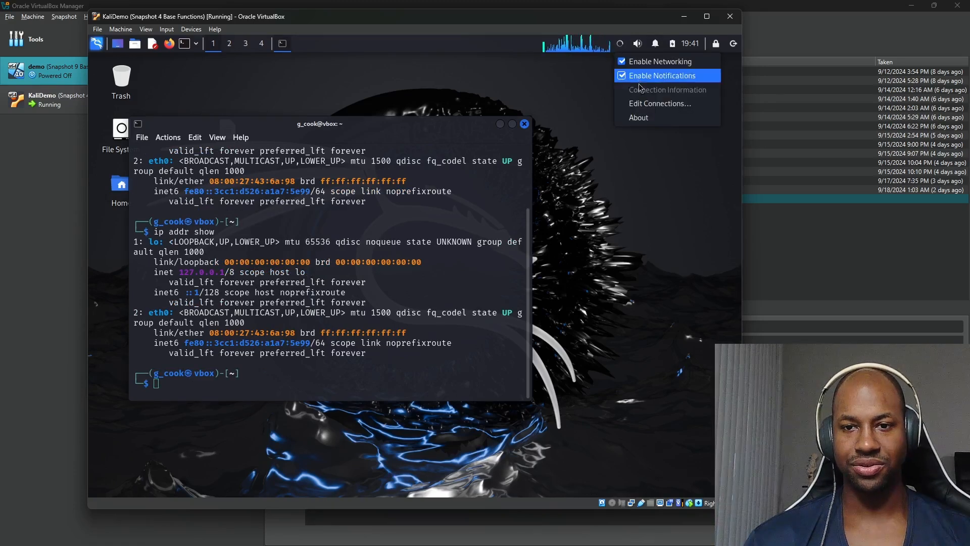
Step: Tick Require IPv4 addressing on Ethernet connection 1 and save it
left_click(652, 101)
double_click(429, 228)
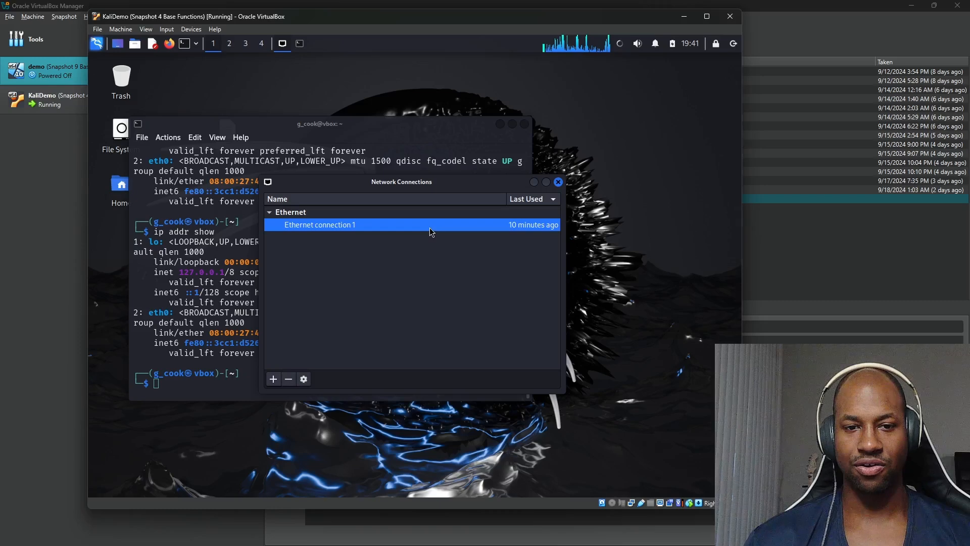
left_click(503, 197)
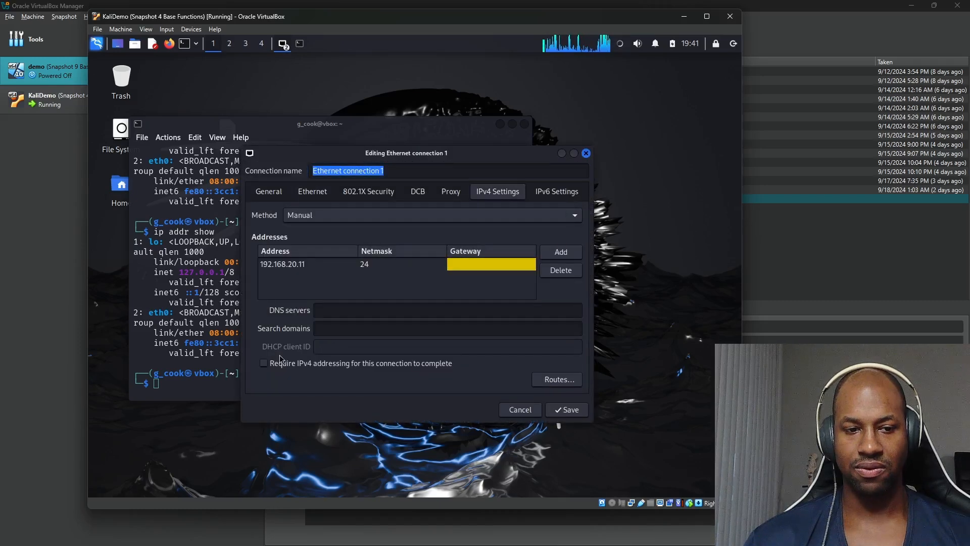
left_click(265, 364)
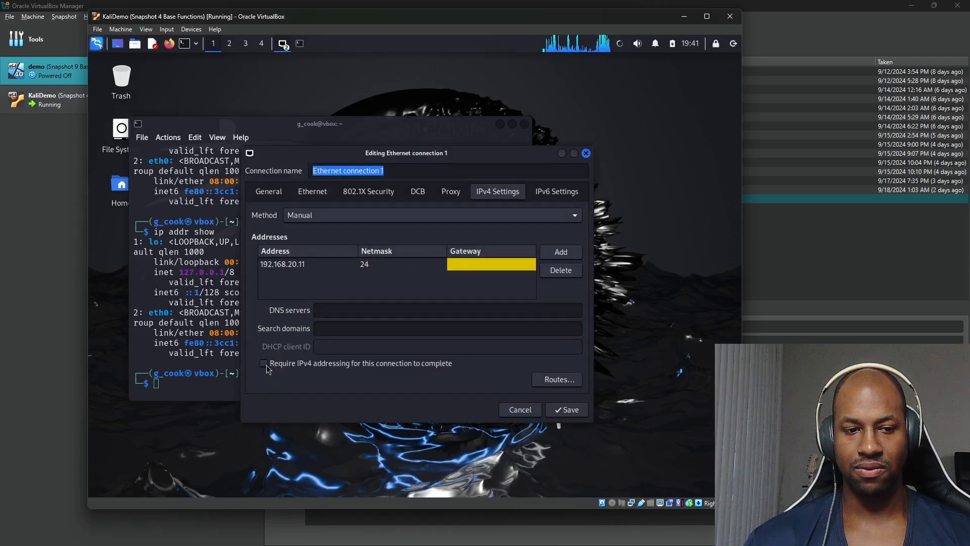
left_click(567, 409)
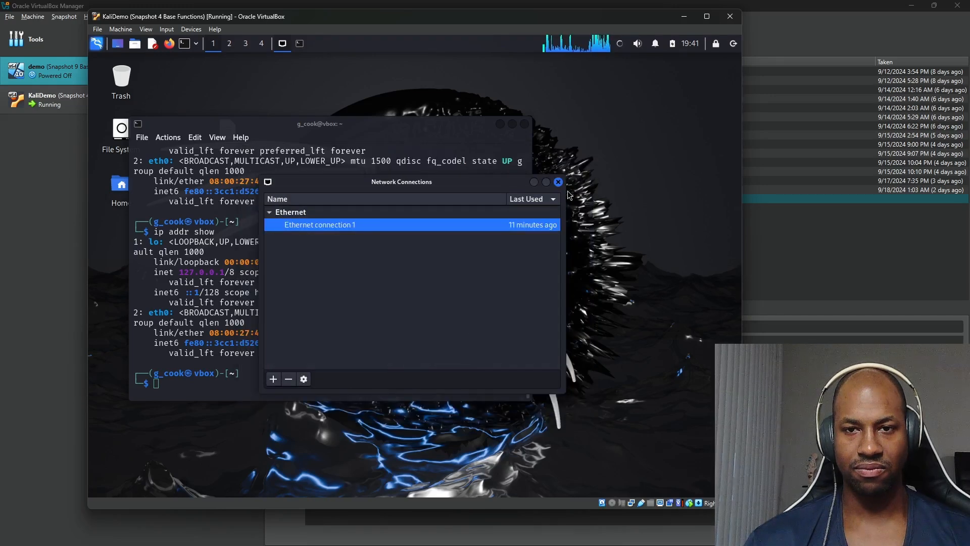
Step: Reopen Ethernet connection 1, review its settings pages, and close the editor without saving
double_click(533, 226)
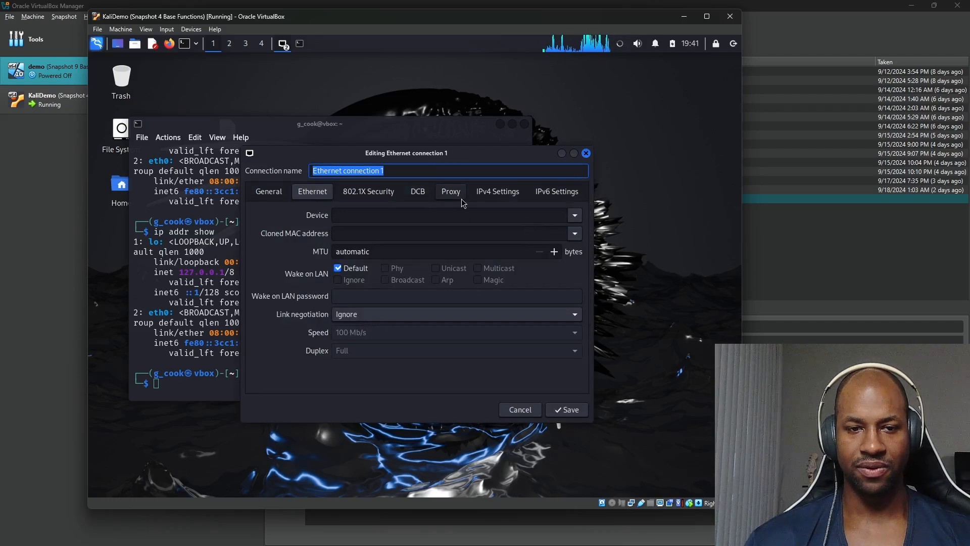
left_click(269, 194)
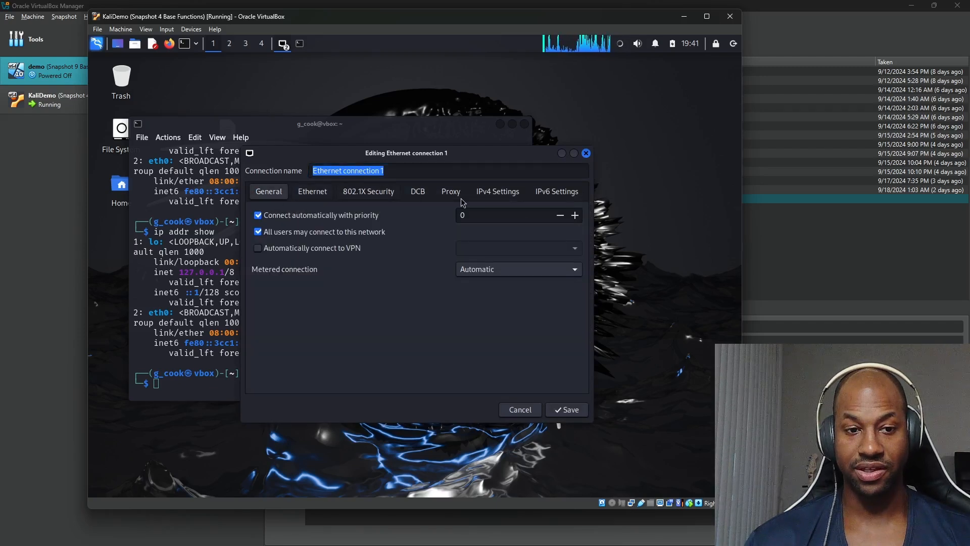
left_click(553, 200)
left_click(501, 196)
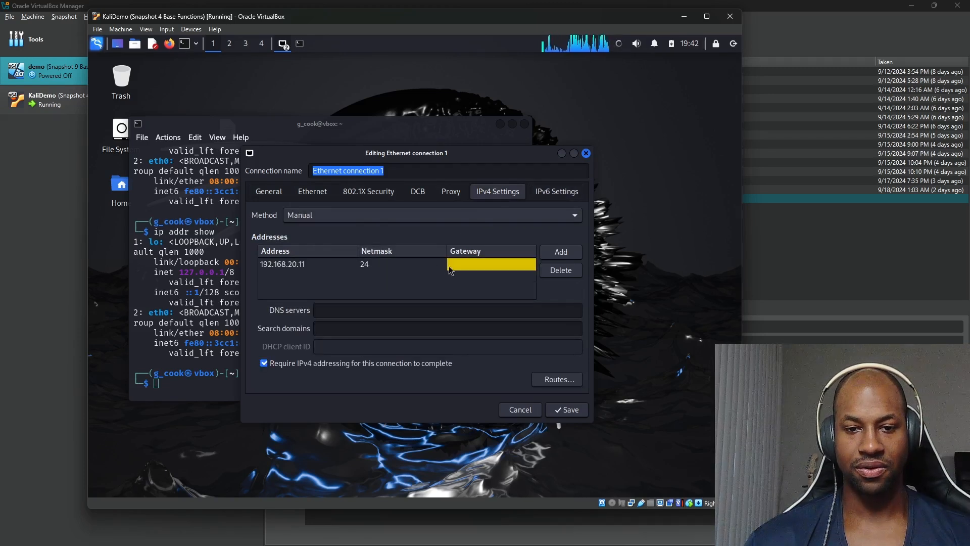
left_click(566, 257)
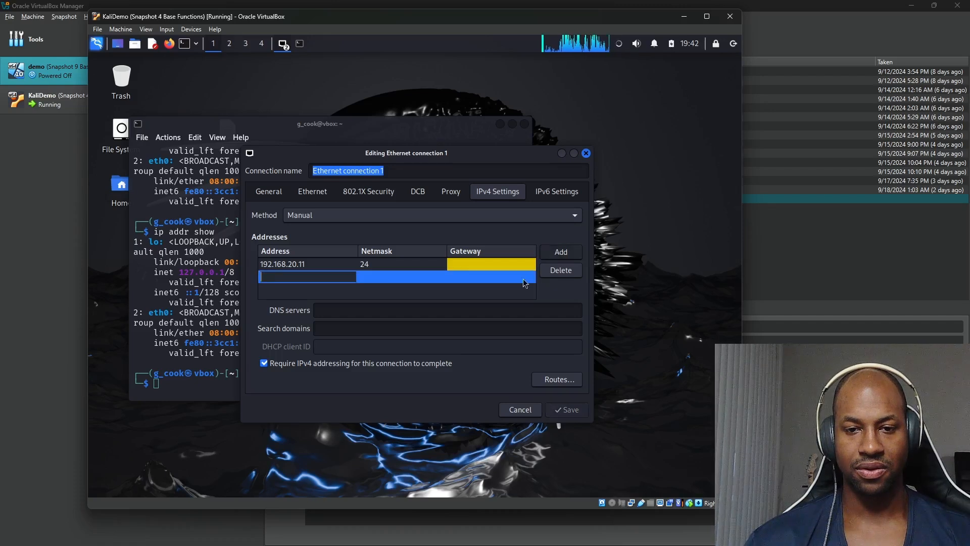
left_click(536, 311)
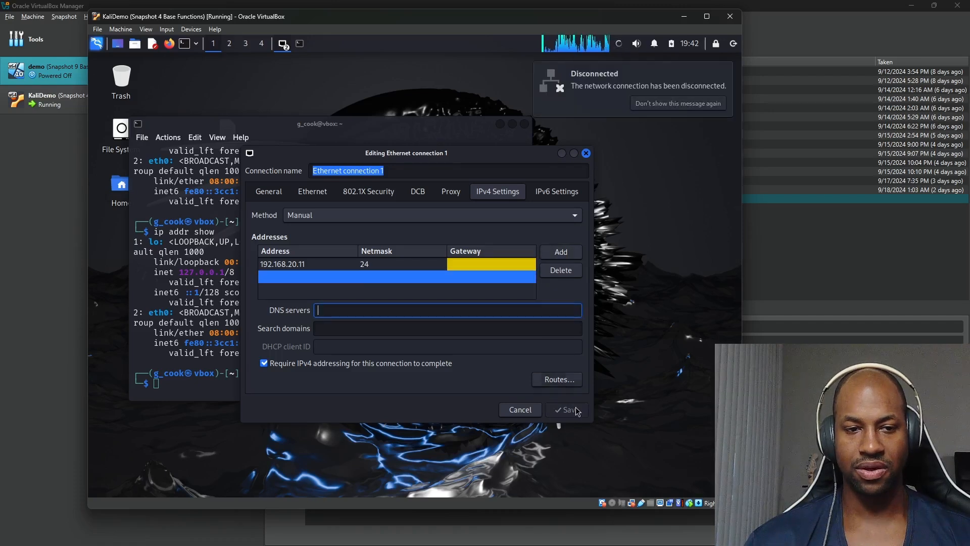
left_click(586, 153)
Step: Clear the terminal, rerun ip addr show, and highlight eth0's new 192.168.20.11 address
left_click(558, 182)
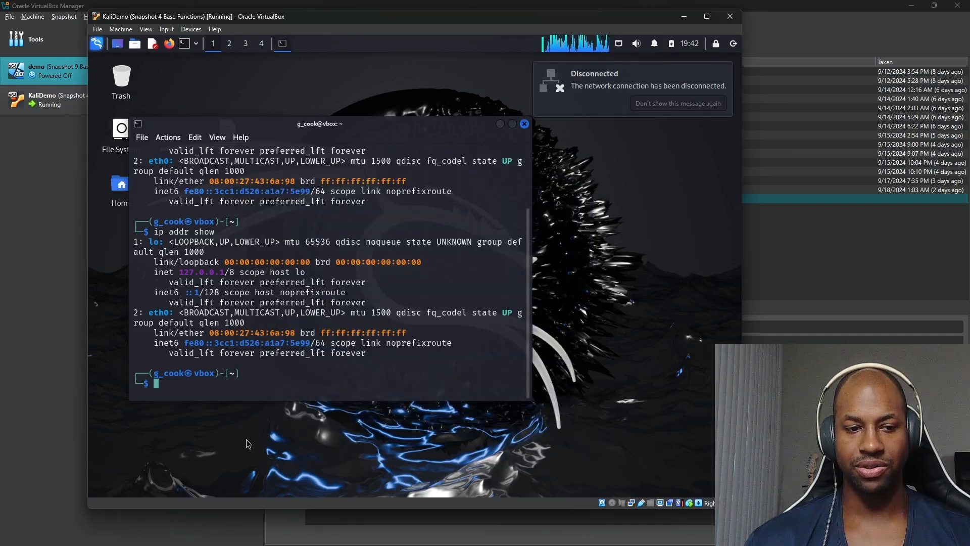
mouse_move(623, 46)
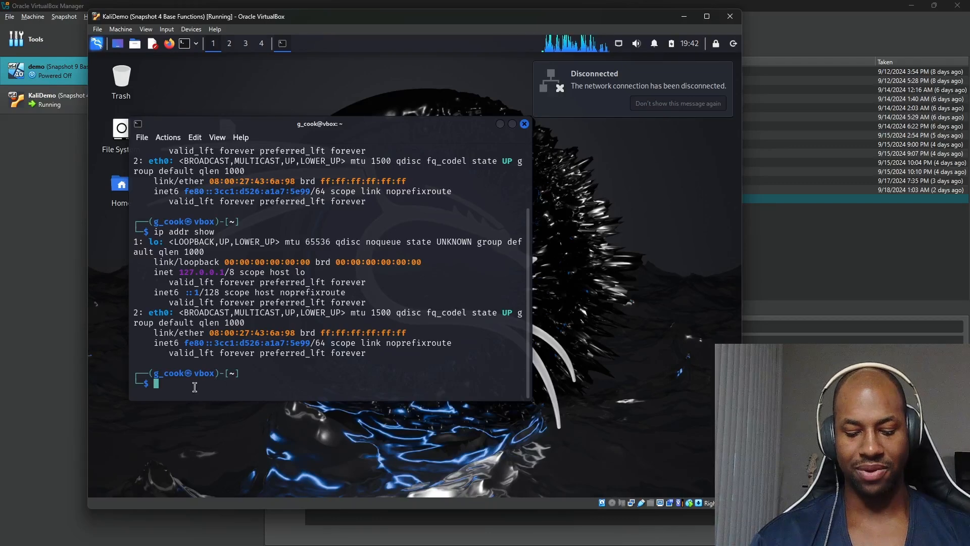
type("clear")
key("Return")
type("ip ")
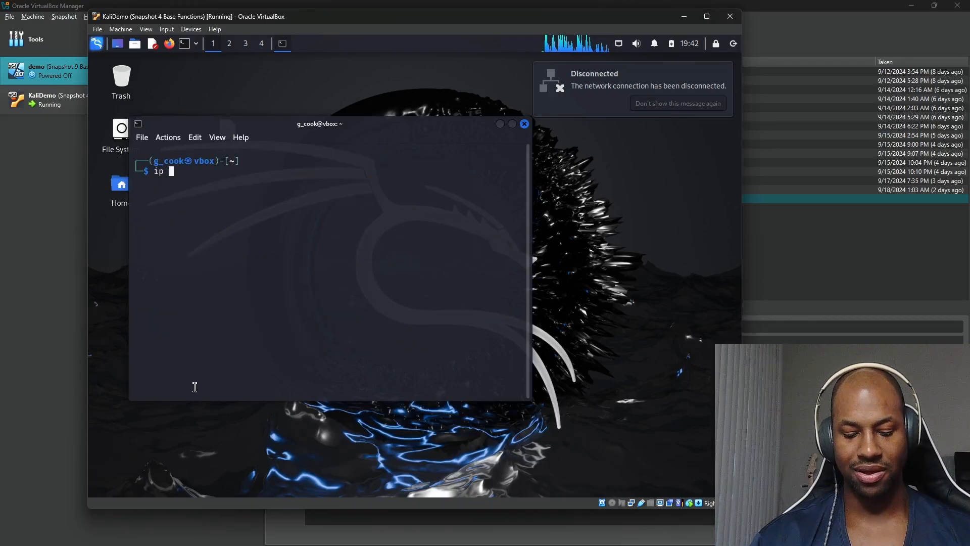
type("addr show")
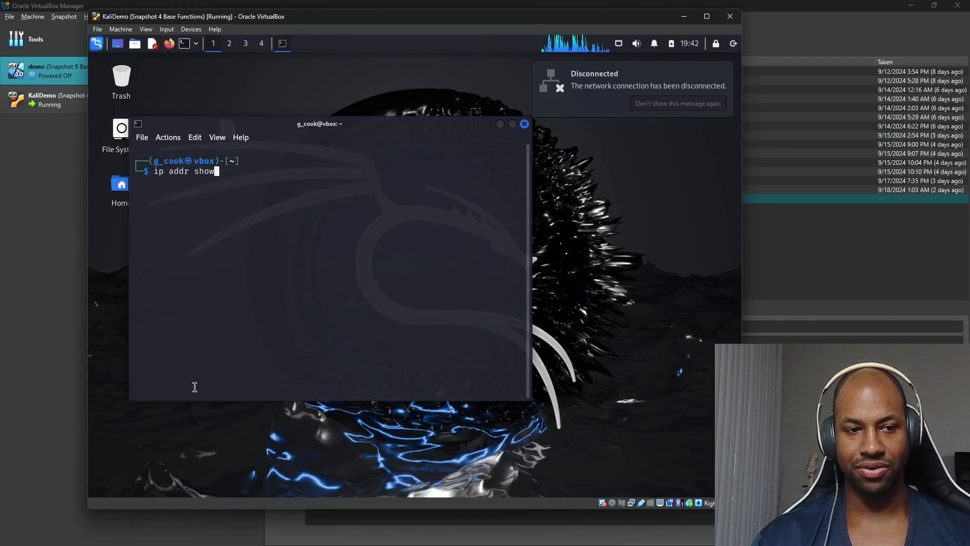
key("Return")
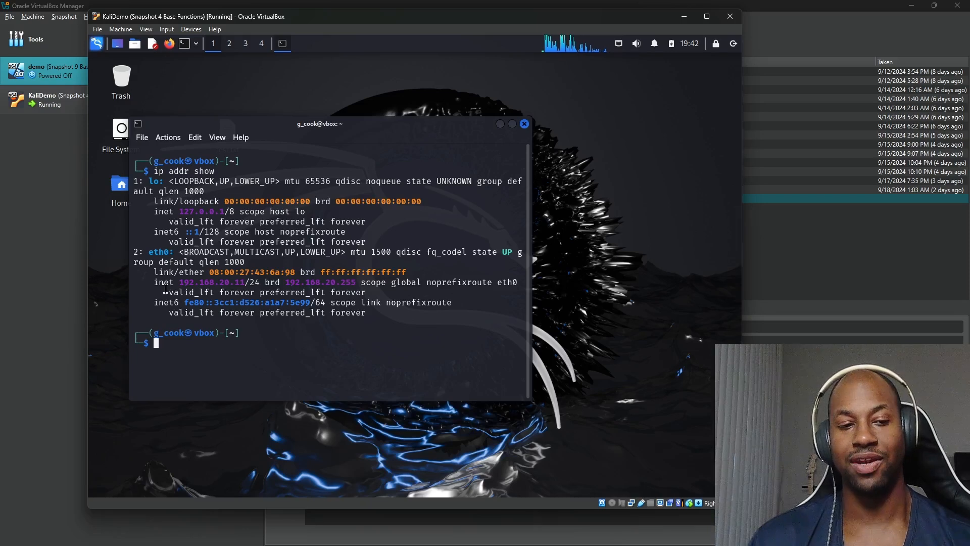
left_click_drag(180, 282, 243, 287)
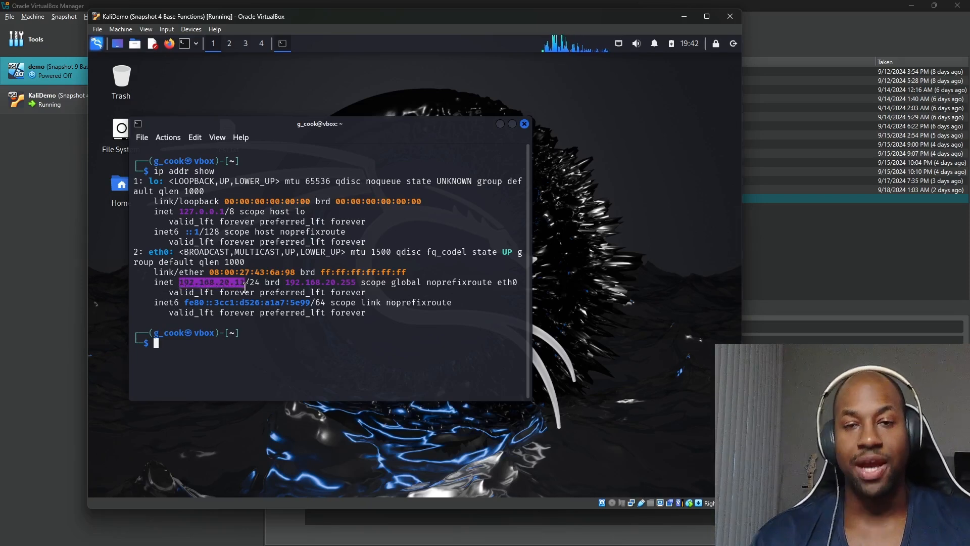